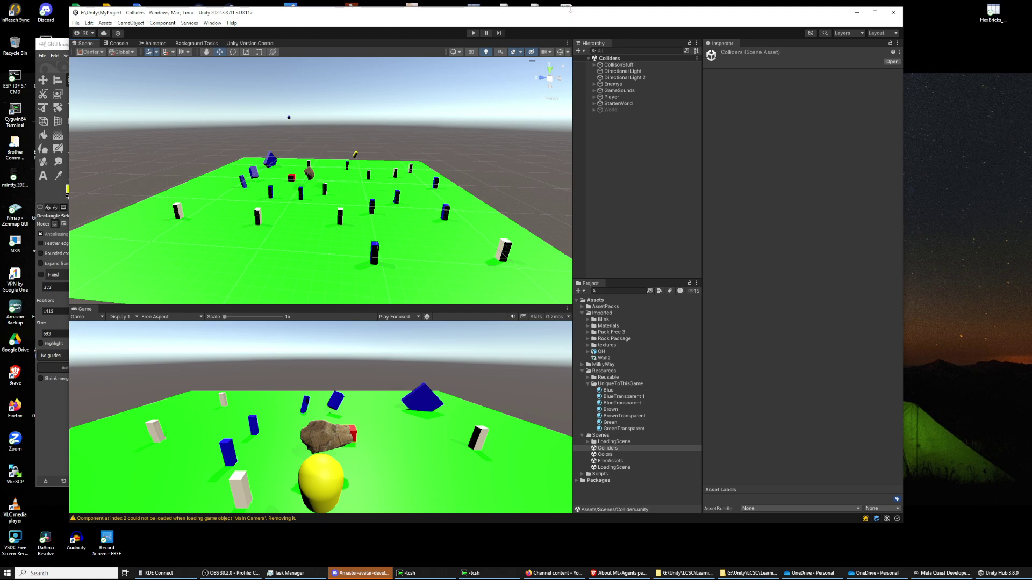
Nudge the editor window and orbit the scene camera so the green plane fills the view
{"action": "left_click_drag", "start_coordinate": [594, 19], "coordinate": [613, 16]}
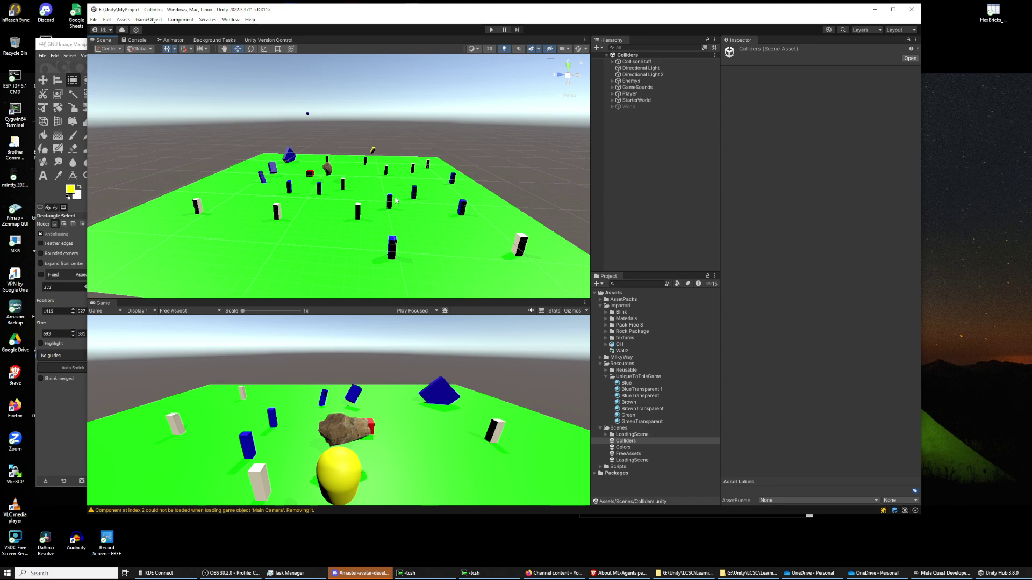
{"action": "right_click_drag", "start_coordinate": [396, 200], "coordinate": [516, 150]}
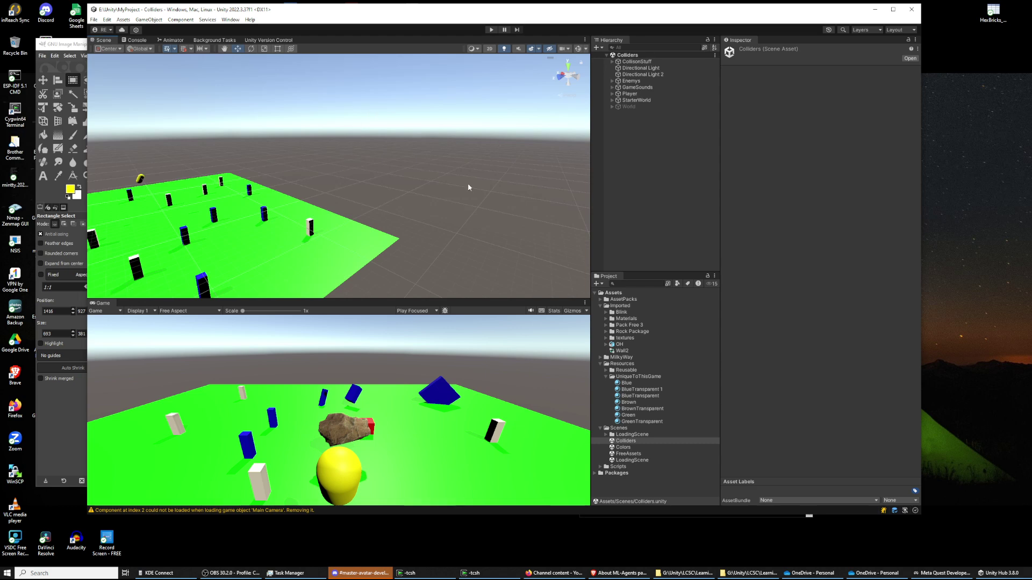
{"action": "right_click_drag", "start_coordinate": [466, 184], "coordinate": [348, 216]}
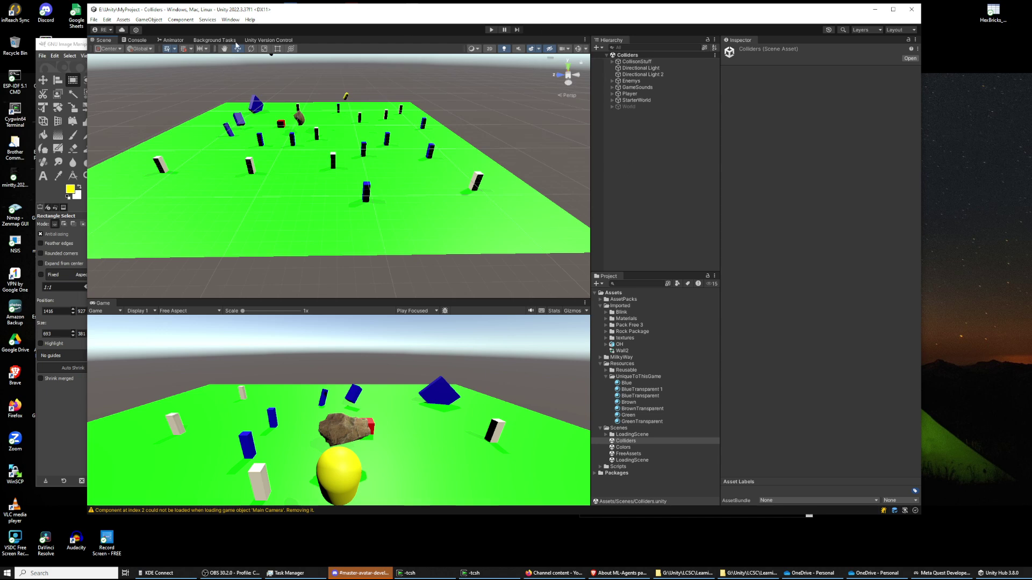
Open the Asset Store, search for 'skybox' and filter results to Free Assets
{"action": "left_click", "coordinate": [231, 19]}
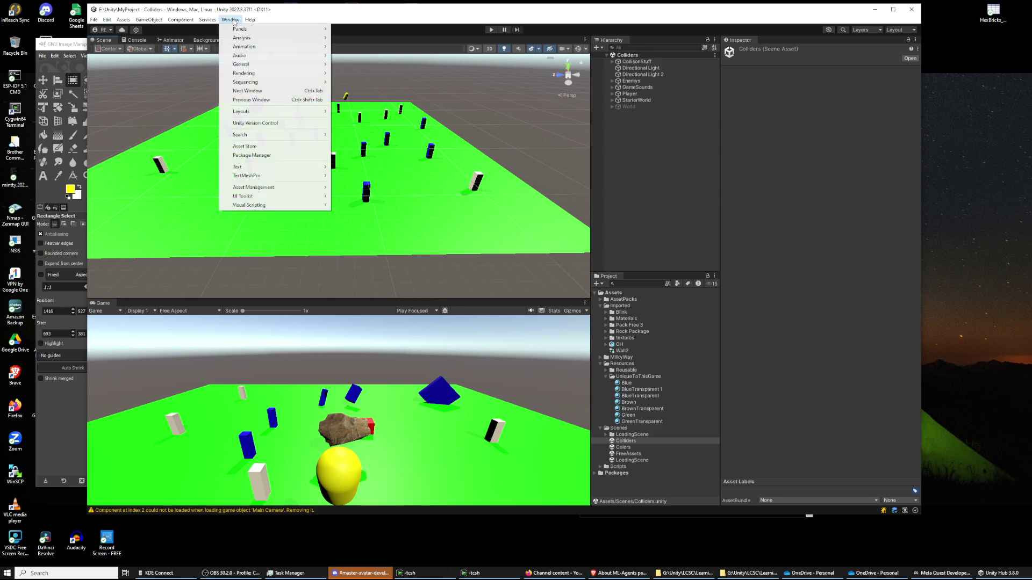
{"action": "left_click", "coordinate": [252, 155]}
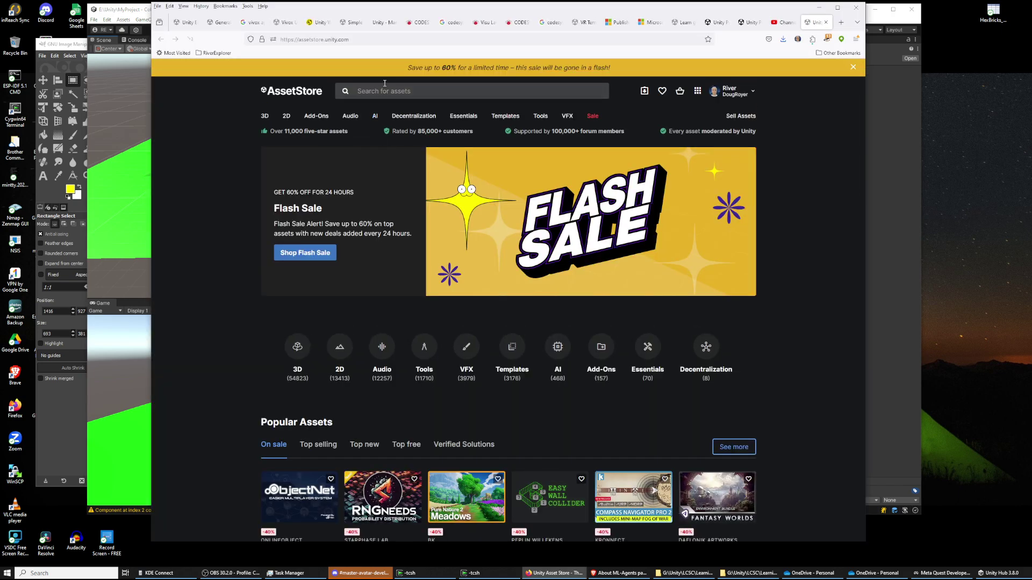
{"action": "left_click", "coordinate": [383, 90]}
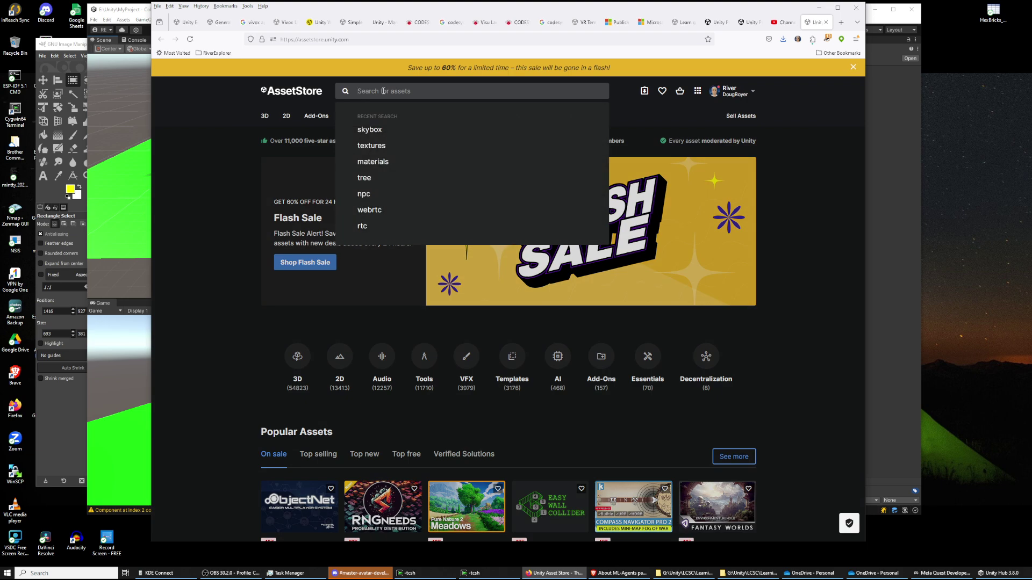
{"action": "left_click", "coordinate": [370, 129]}
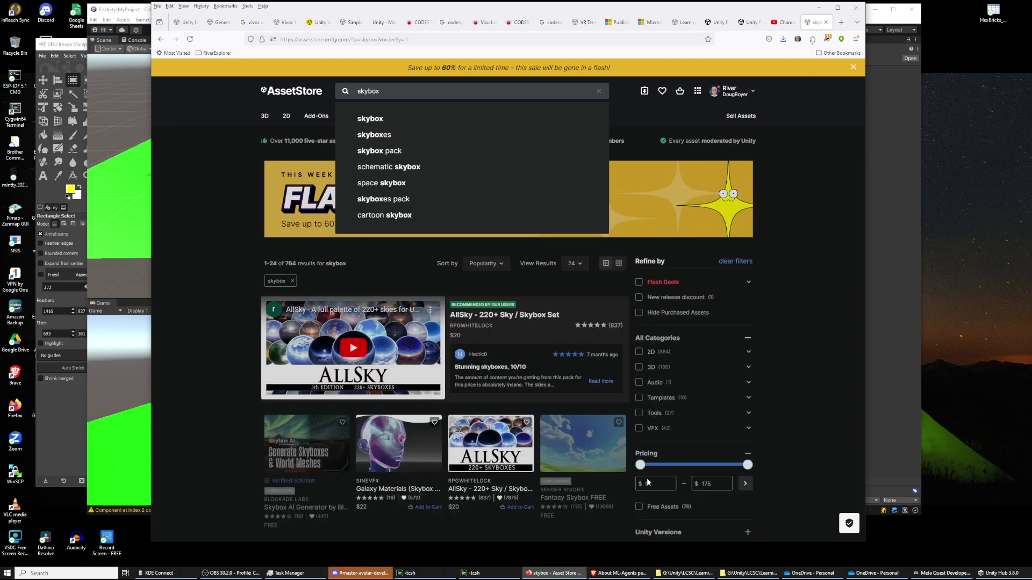
{"action": "left_click", "coordinate": [638, 508]}
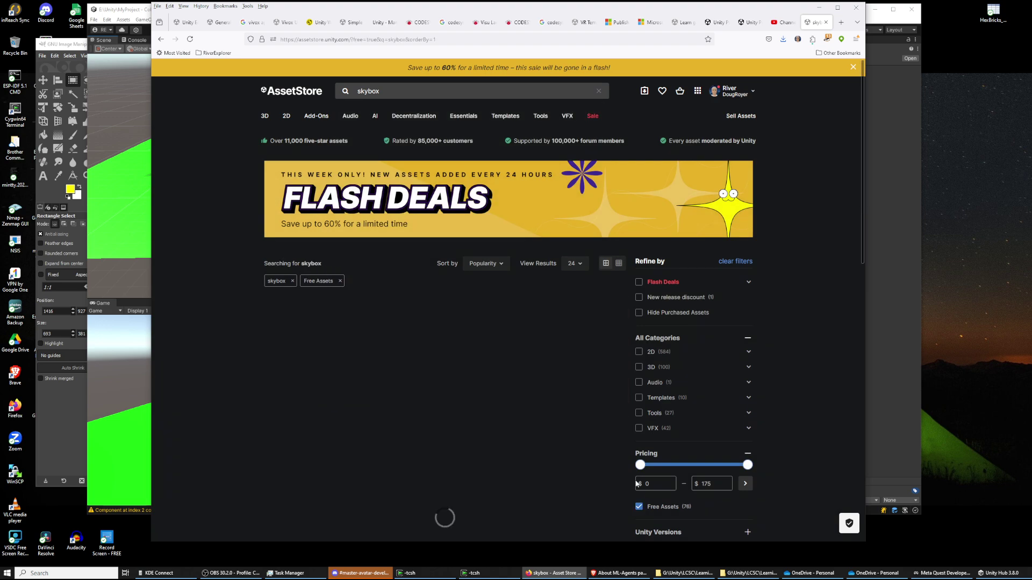
Quick Look the Skybox AI Generator and scrub through its preview videos to the end
{"action": "scroll", "coordinate": [231, 321], "scroll_direction": "down", "scroll_amount": 3}
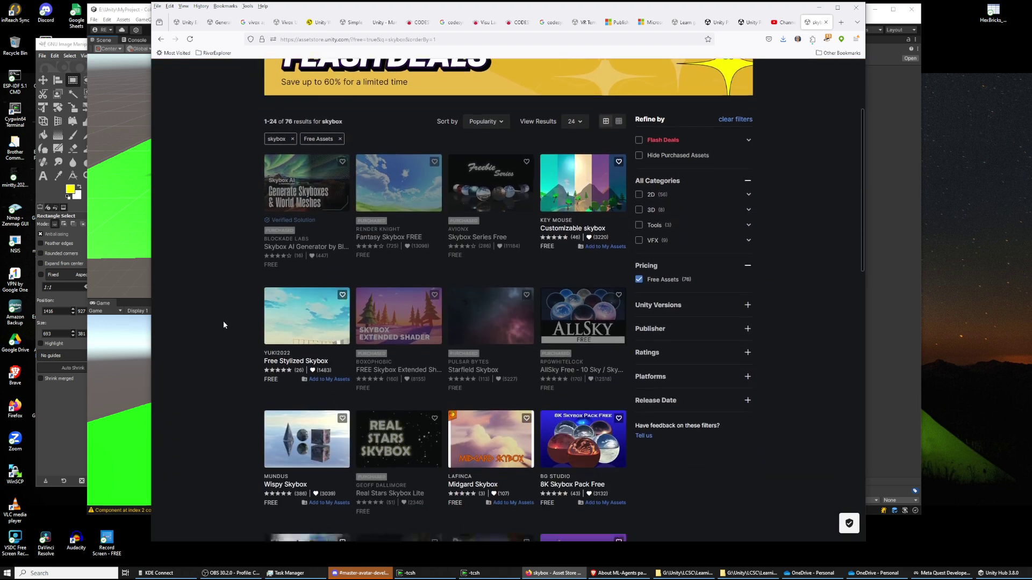
{"action": "scroll", "coordinate": [225, 296], "scroll_direction": "up", "scroll_amount": 2}
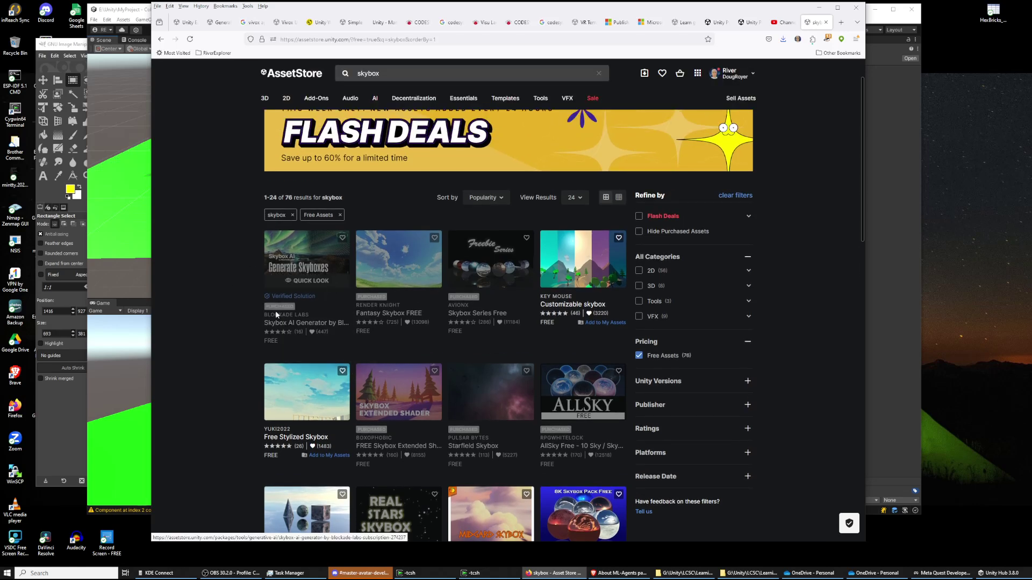
{"action": "left_click", "coordinate": [296, 280]}
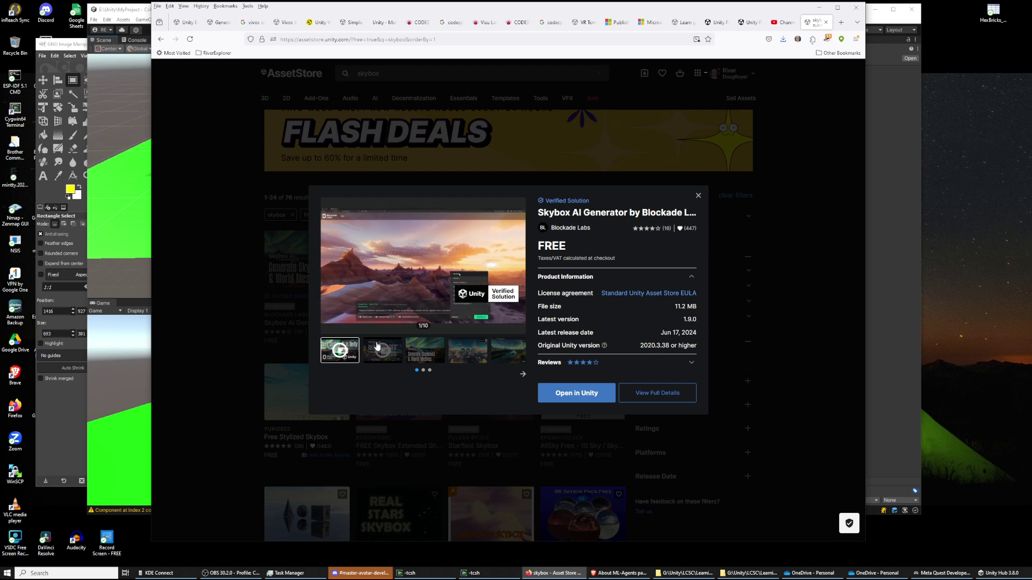
{"action": "left_click_drag", "start_coordinate": [349, 306], "coordinate": [443, 309]}
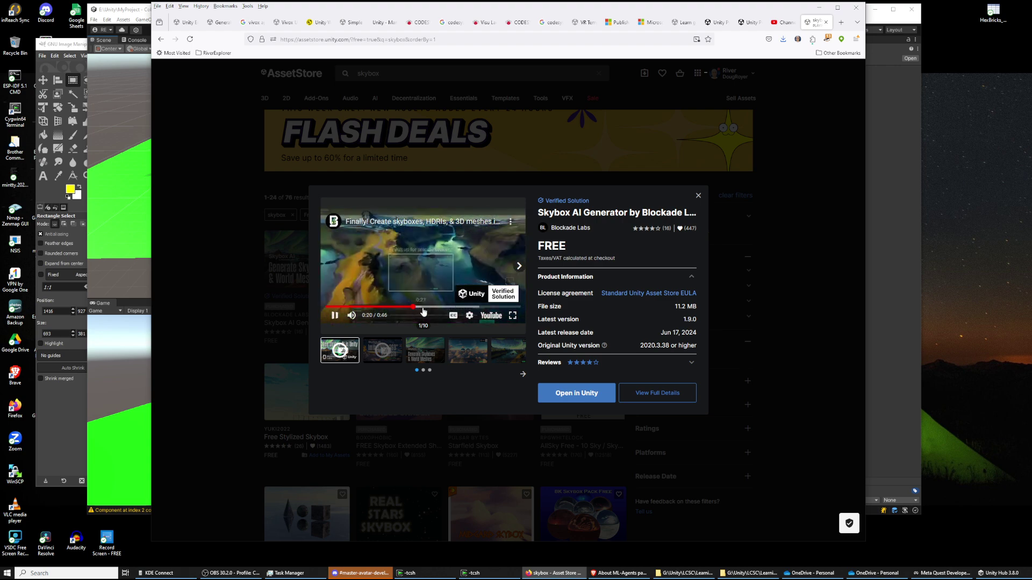
{"action": "mouse_move", "coordinate": [484, 310]}
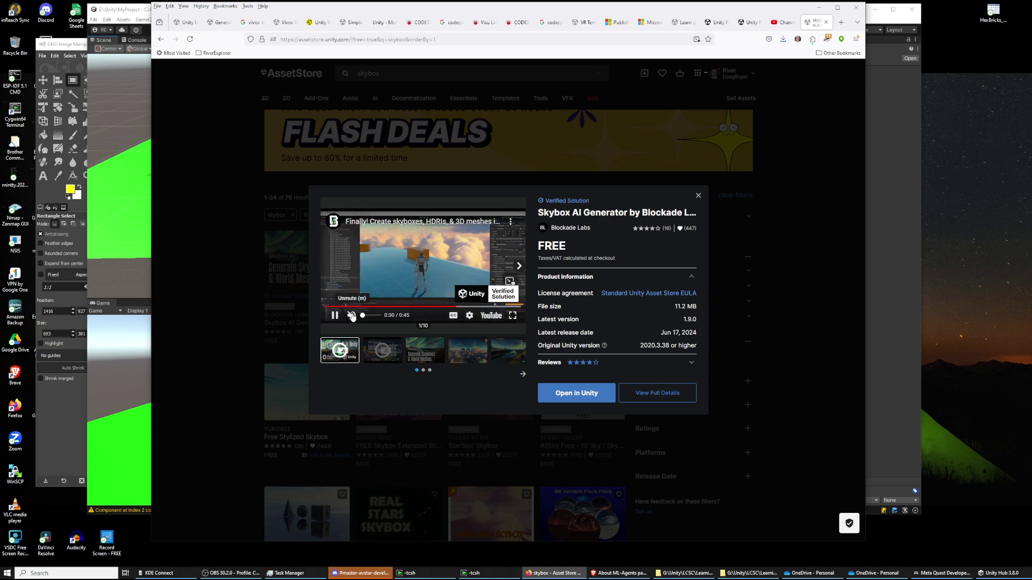
{"action": "left_click", "coordinate": [390, 354]}
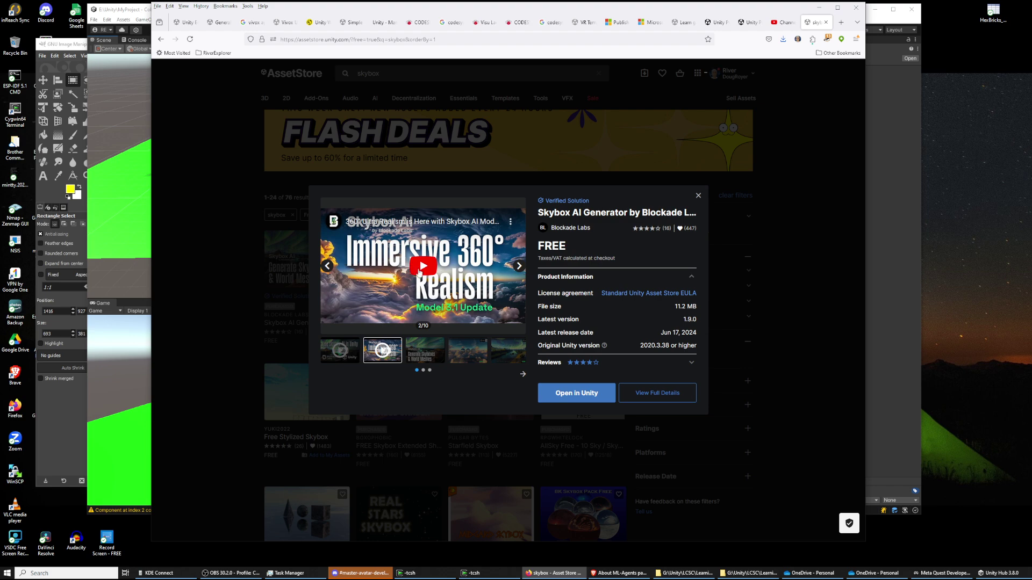
{"action": "left_click", "coordinate": [423, 267]}
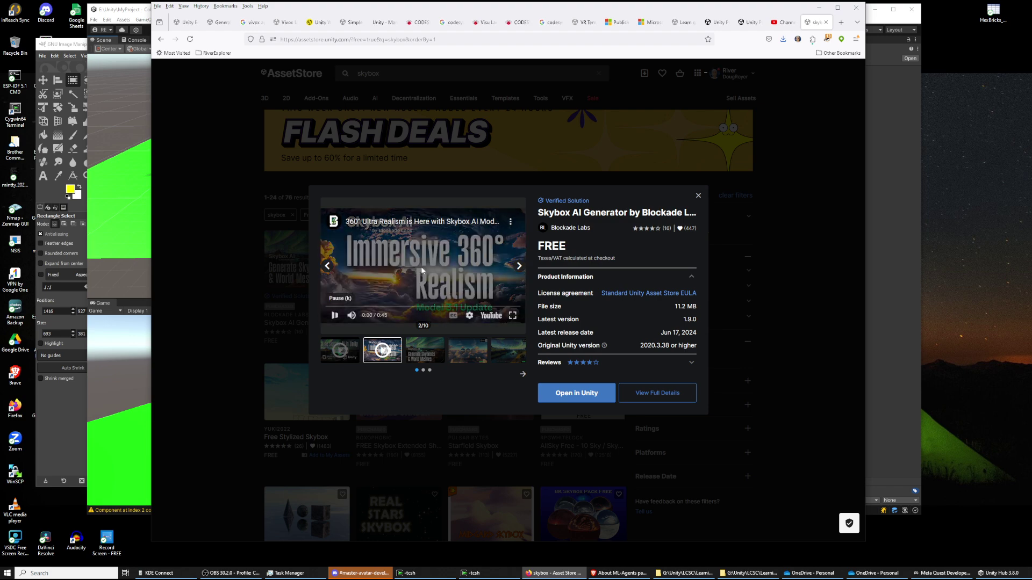
{"action": "left_click", "coordinate": [359, 307]}
{"action": "left_click", "coordinate": [412, 307]}
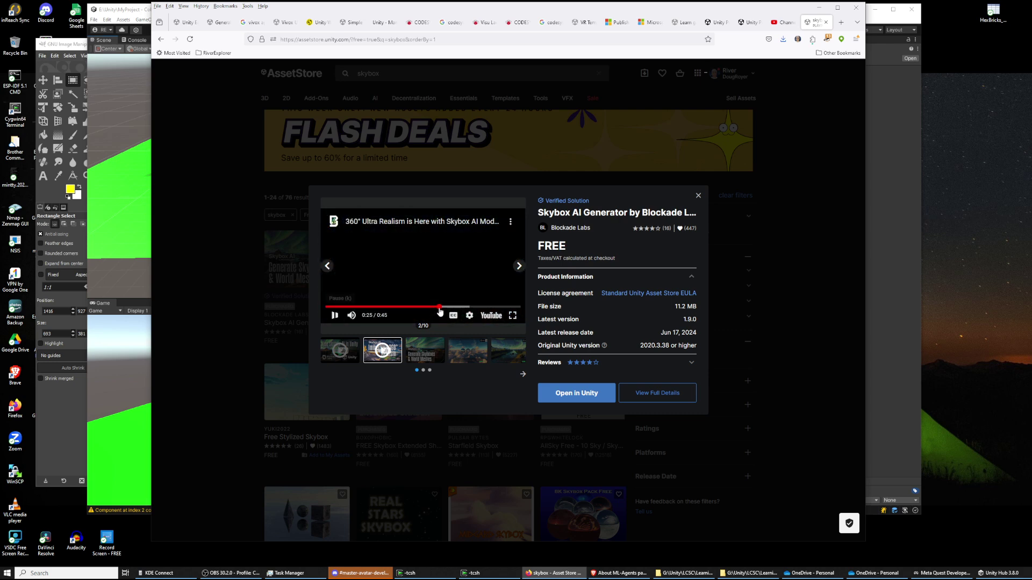
{"action": "left_click", "coordinate": [439, 307]}
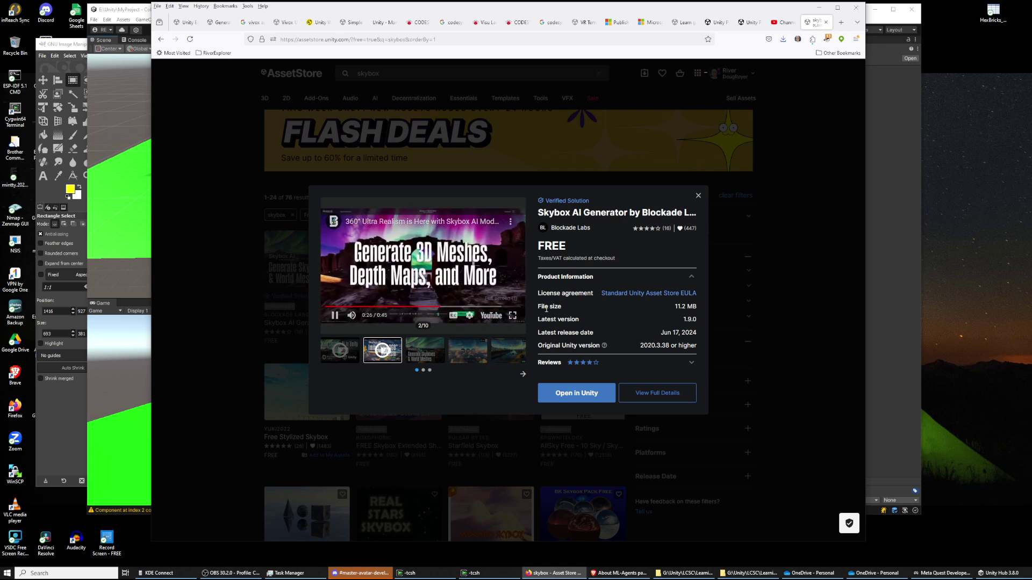
{"action": "left_click", "coordinate": [476, 308]}
Step through the gallery to the sixth screenshot and enlarge it
{"action": "left_click", "coordinate": [415, 349]}
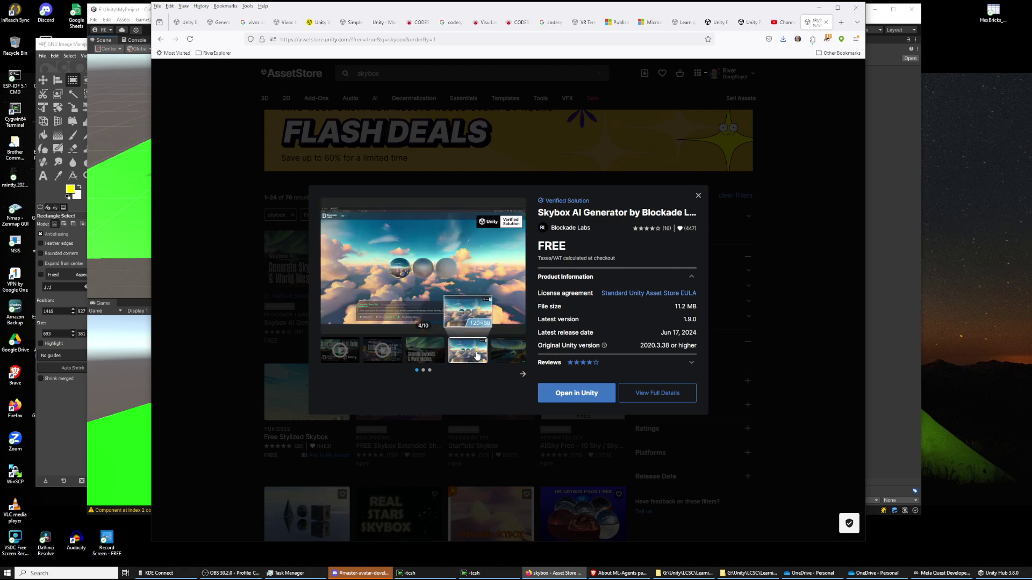
{"action": "left_click", "coordinate": [508, 355]}
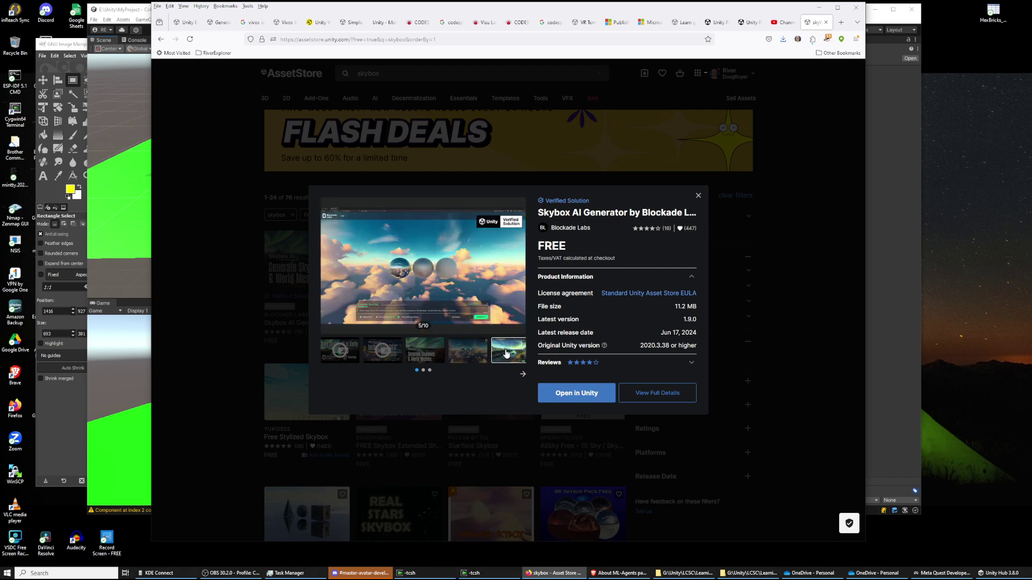
{"action": "left_click", "coordinate": [522, 376]}
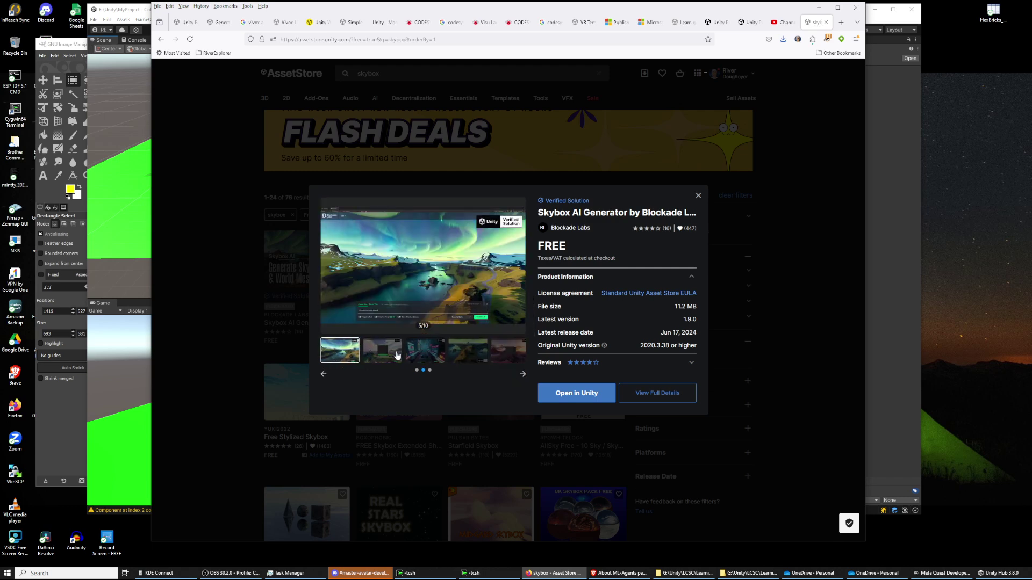
{"action": "left_click", "coordinate": [397, 355]}
{"action": "left_click", "coordinate": [424, 274]}
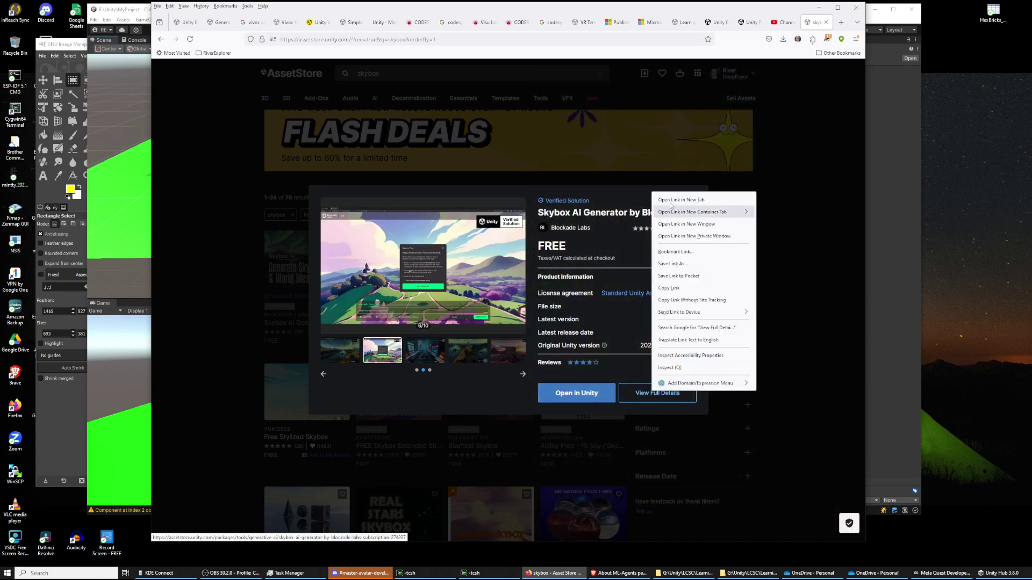
{"action": "left_click", "coordinate": [677, 201]}
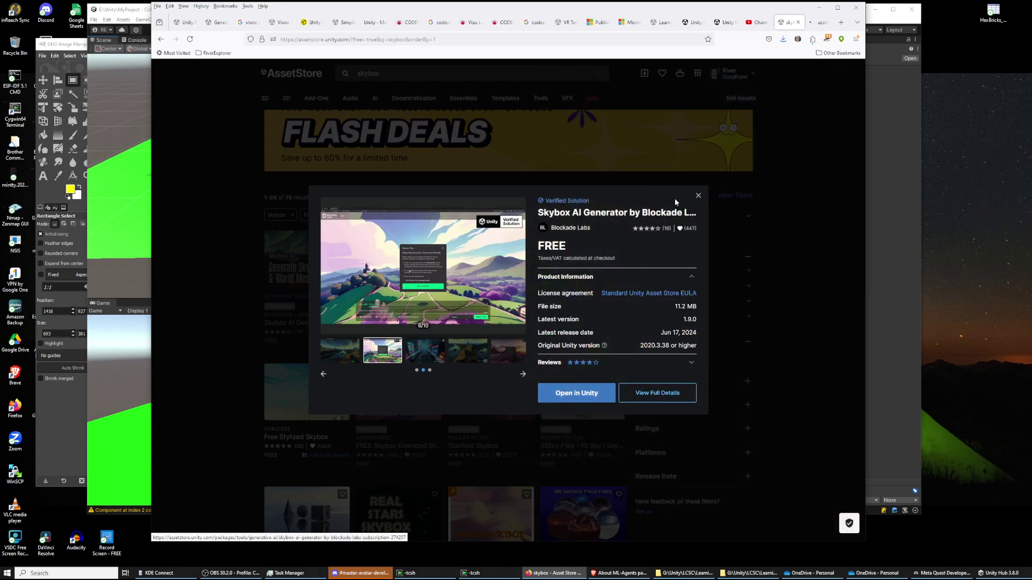
{"action": "left_click", "coordinate": [817, 22]}
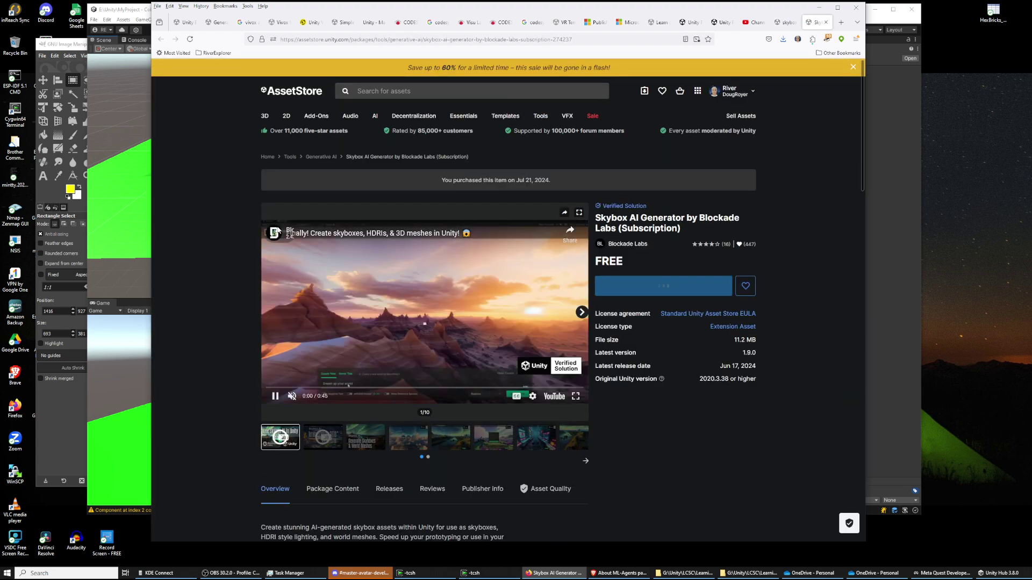
{"action": "scroll", "coordinate": [262, 226], "scroll_direction": "down", "scroll_amount": 3}
{"action": "scroll", "coordinate": [263, 226], "scroll_direction": "down", "scroll_amount": 3}
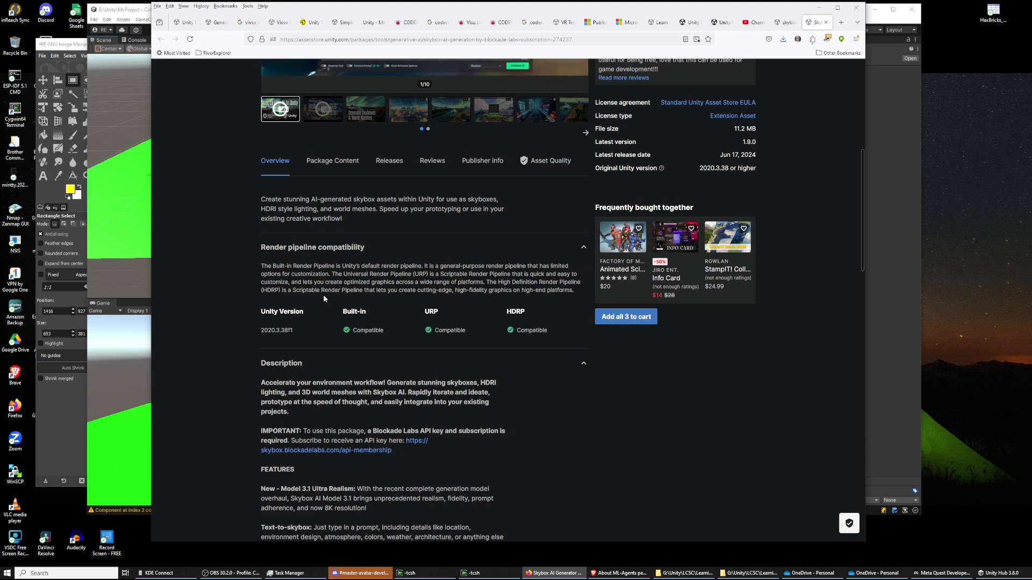
{"action": "scroll", "coordinate": [275, 297], "scroll_direction": "down", "scroll_amount": 3}
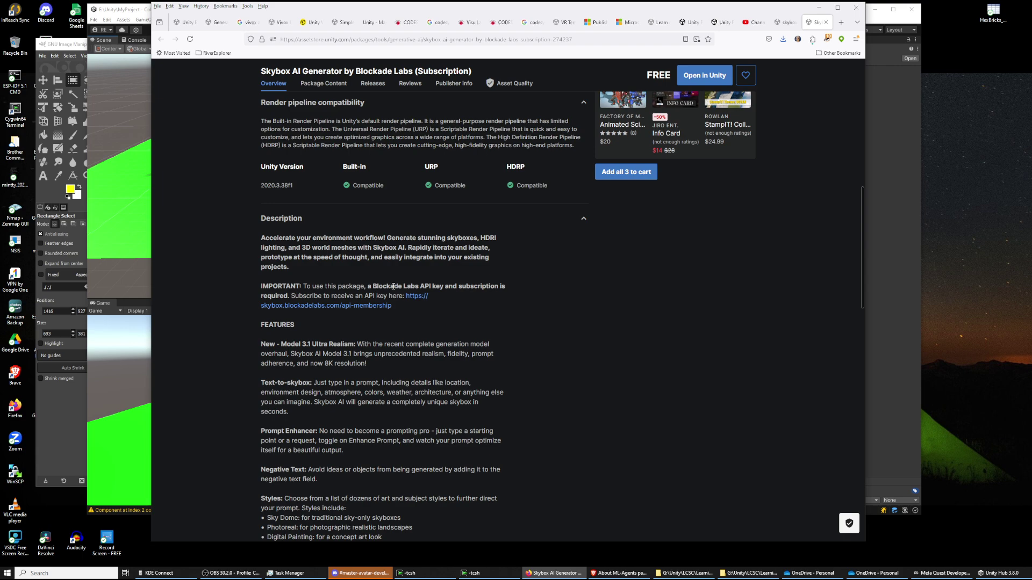
{"action": "left_click_drag", "start_coordinate": [444, 285], "coordinate": [536, 291]}
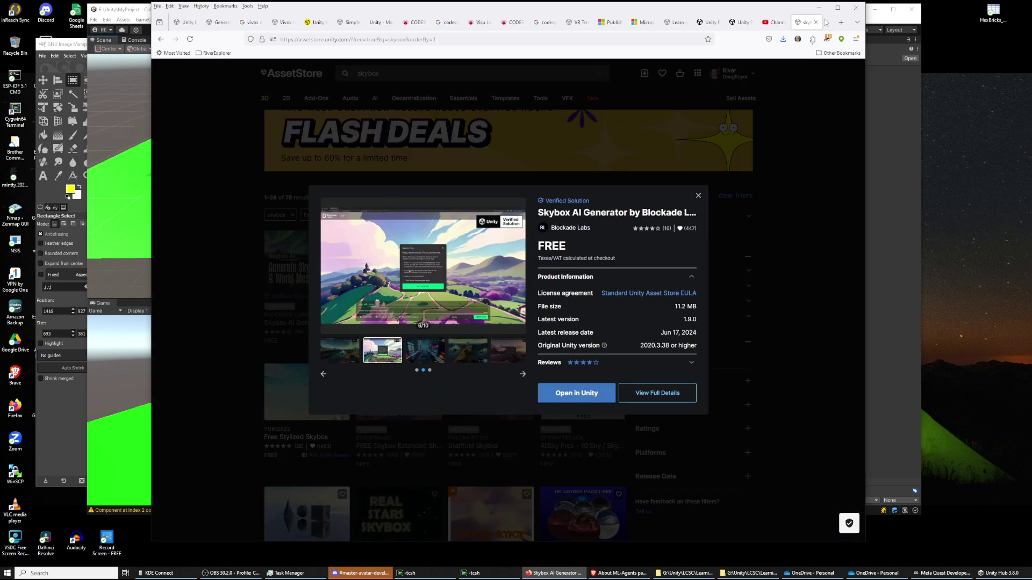
Close the full product page and the Skybox AI Generator preview
{"action": "left_click", "coordinate": [826, 22]}
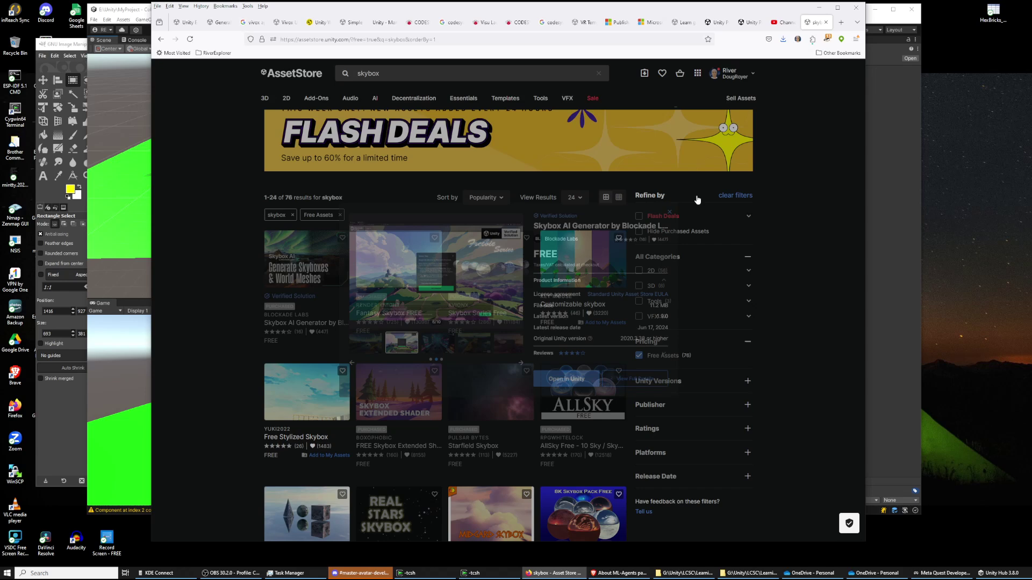
{"action": "left_click", "coordinate": [698, 196]}
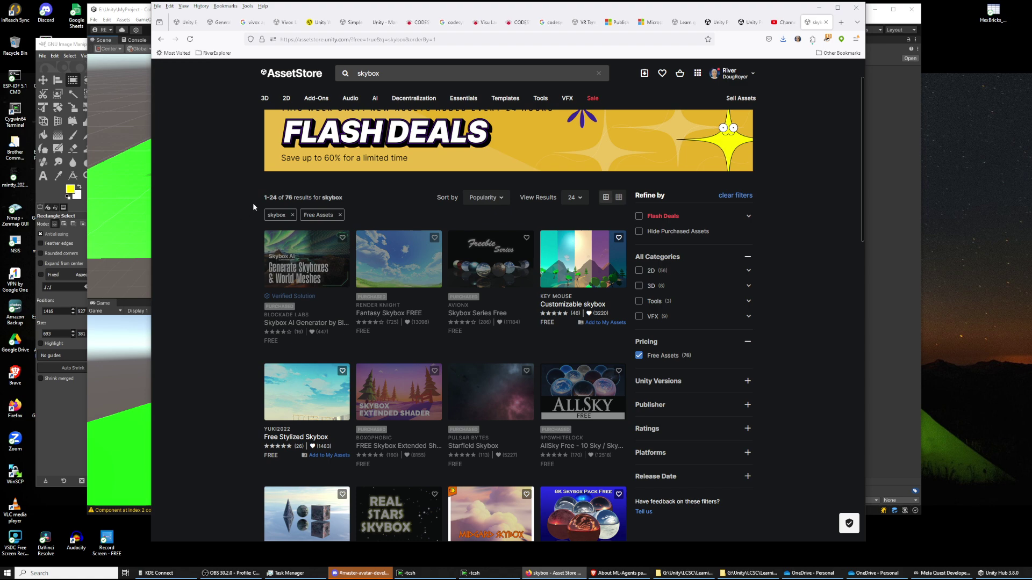
Quick Look Fantasy Skybox FREE, view its second preview item, then close it
{"action": "left_click", "coordinate": [378, 279]}
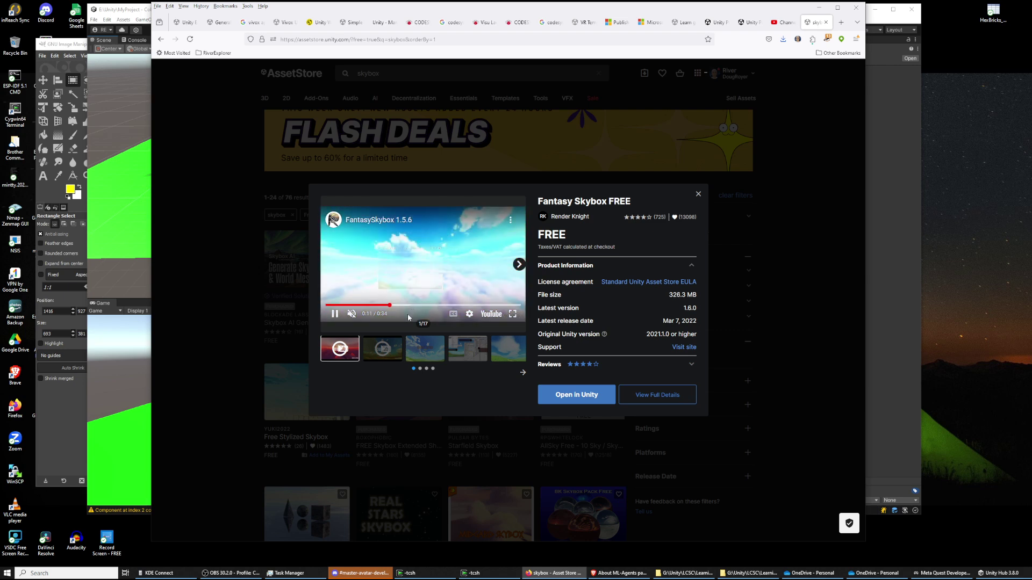
{"action": "left_click", "coordinate": [388, 347]}
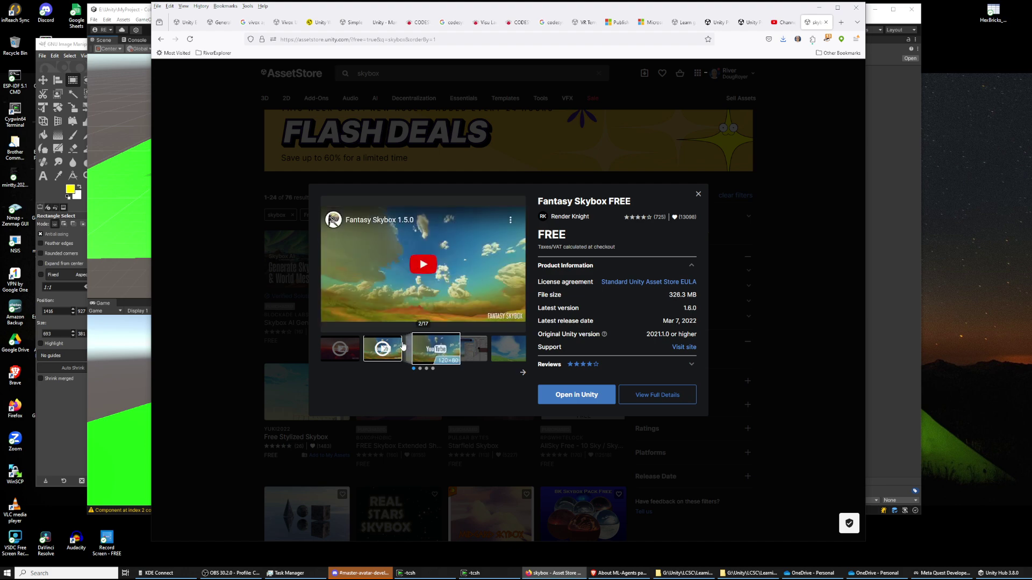
{"action": "left_click", "coordinate": [698, 194]}
Go to page 4, the last page of free skybox results
{"action": "scroll", "coordinate": [499, 347], "scroll_direction": "down", "scroll_amount": 8}
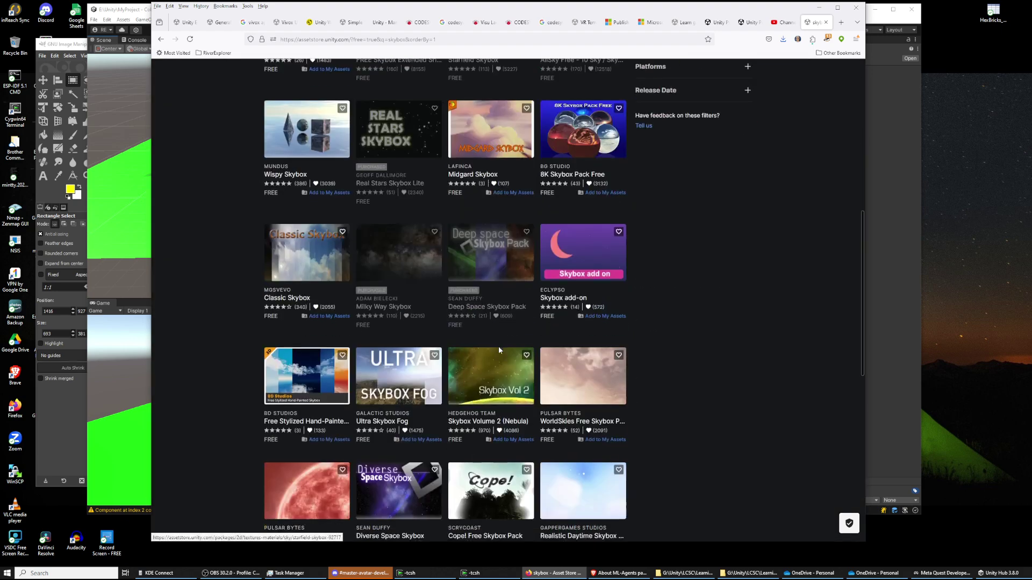
{"action": "scroll", "coordinate": [470, 384], "scroll_direction": "down", "scroll_amount": 6}
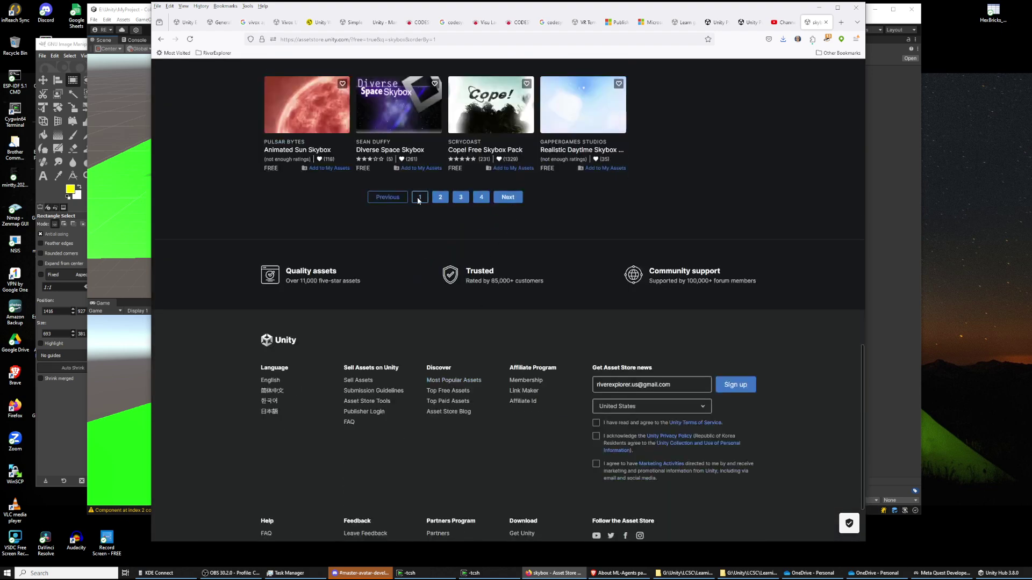
{"action": "scroll", "coordinate": [480, 453], "scroll_direction": "up", "scroll_amount": 5}
{"action": "left_click", "coordinate": [481, 439]}
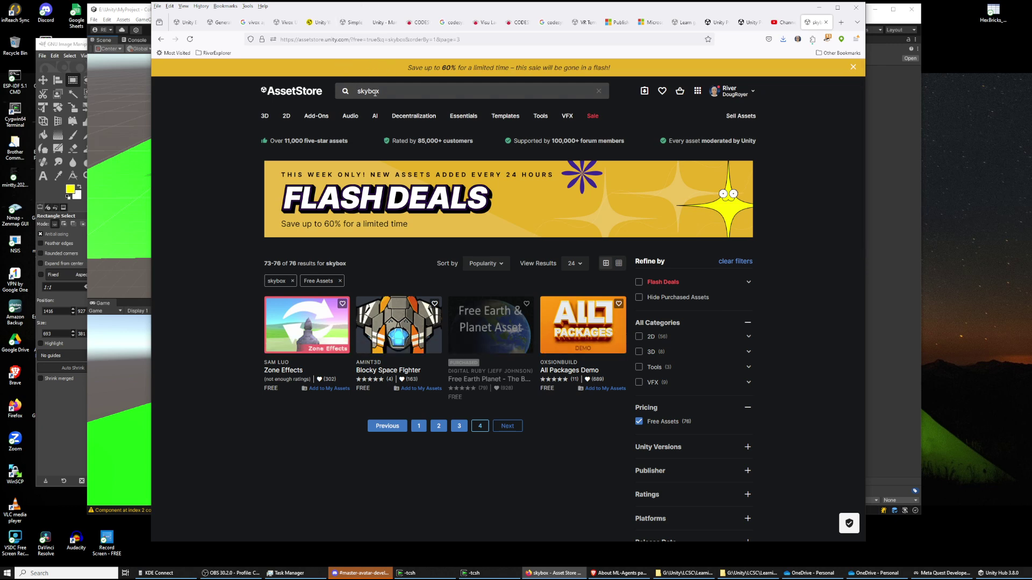
Return to results page 3 and preview five Nebula Skyboxes images before closing it
{"action": "left_click", "coordinate": [456, 427]}
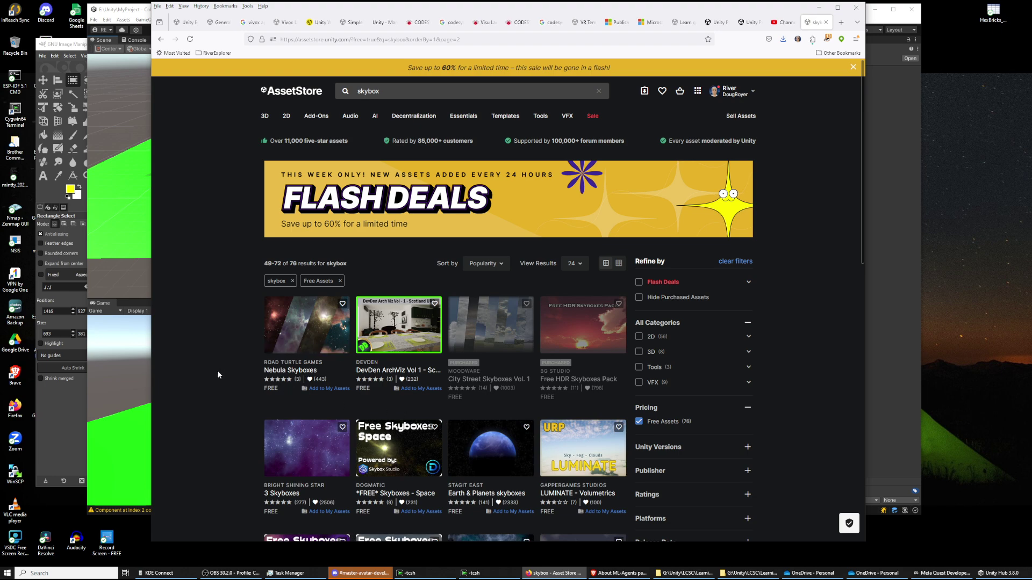
{"action": "left_click", "coordinate": [289, 346]}
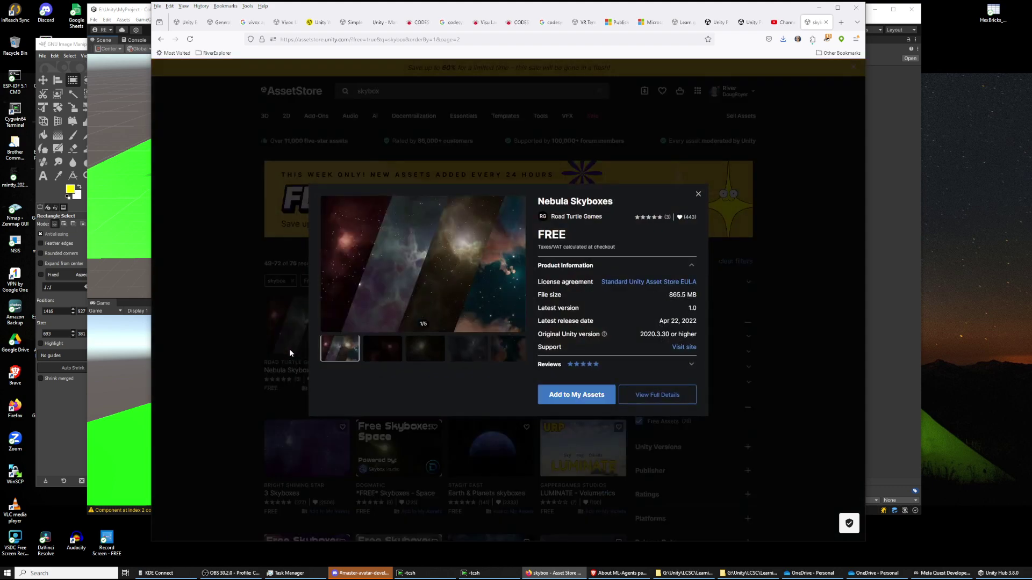
{"action": "left_click", "coordinate": [380, 355]}
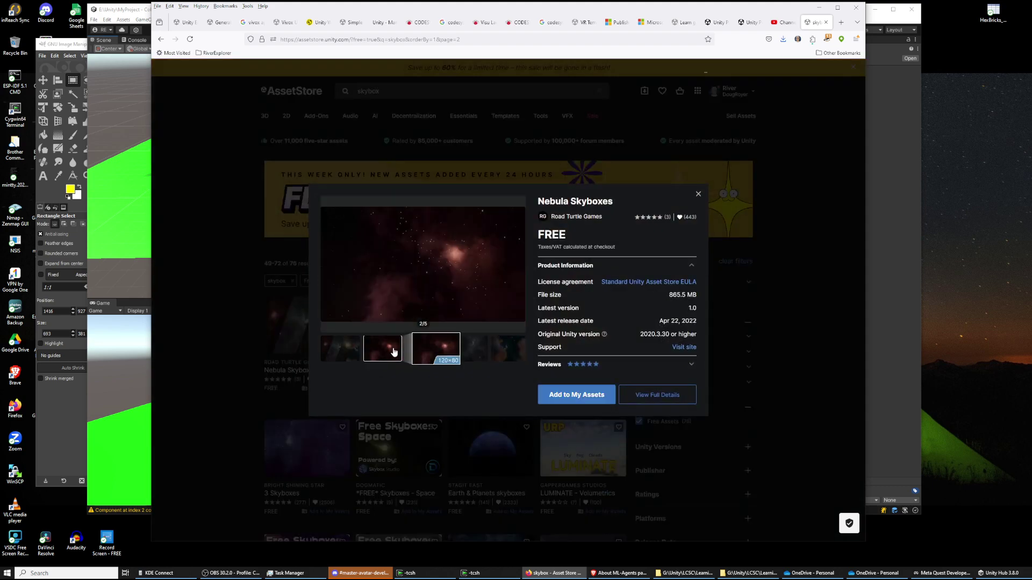
{"action": "left_click", "coordinate": [424, 352]}
{"action": "left_click", "coordinate": [470, 356]}
{"action": "left_click", "coordinate": [507, 355]}
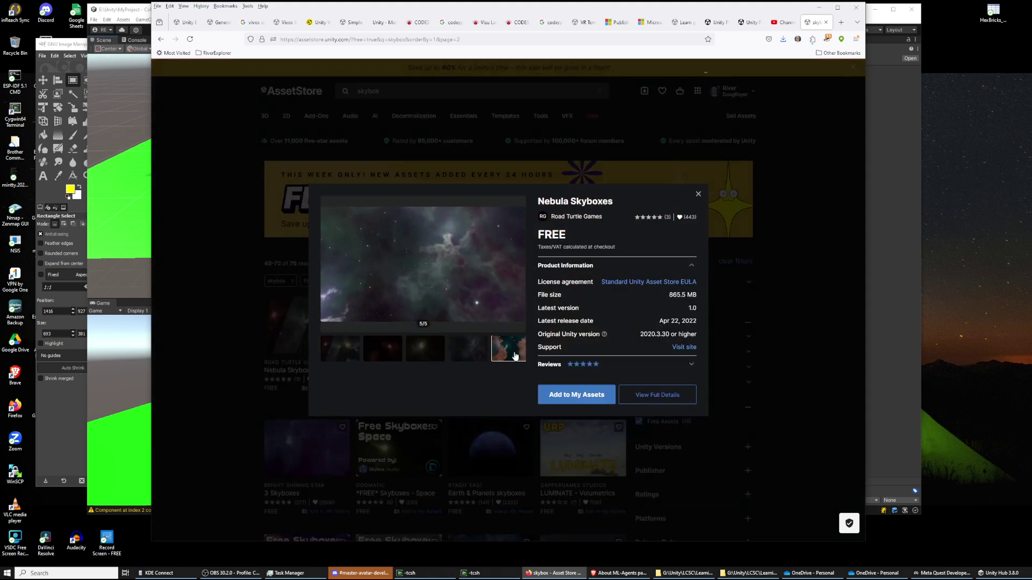
{"action": "left_click", "coordinate": [699, 194]}
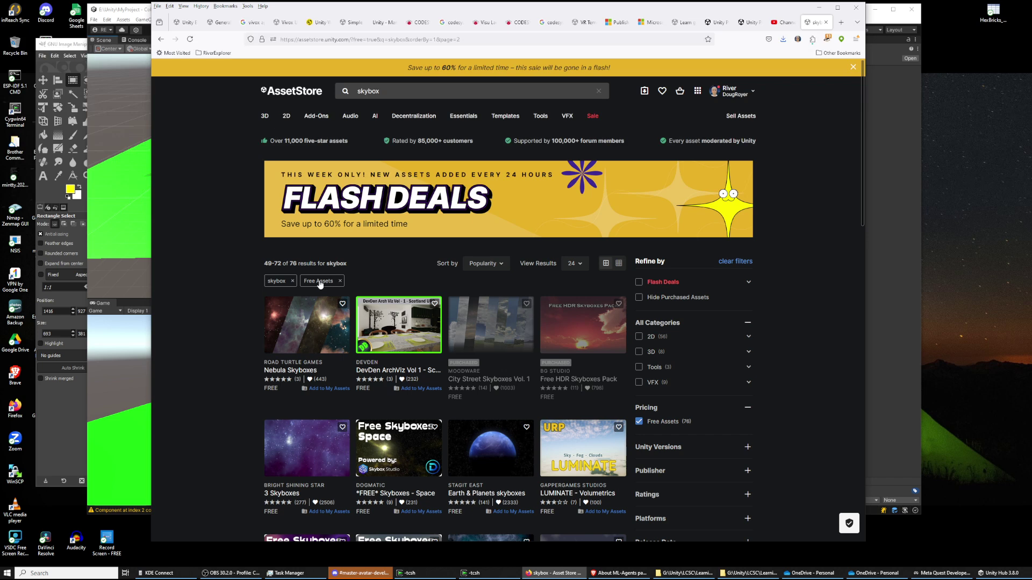
Scroll down and take a quick look at Autumn Mountain
{"action": "scroll", "coordinate": [312, 286], "scroll_direction": "down", "scroll_amount": 3}
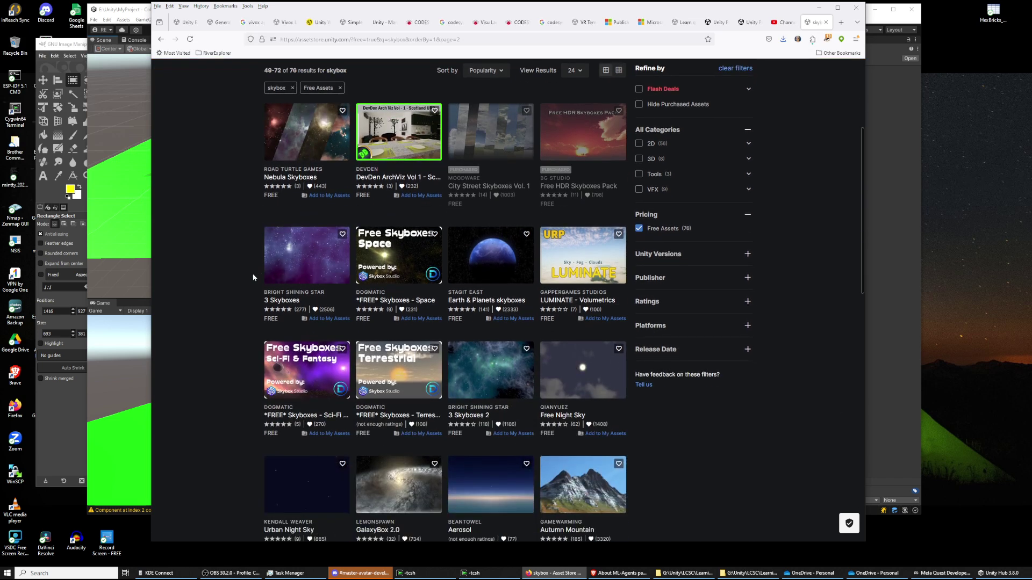
{"action": "scroll", "coordinate": [253, 274], "scroll_direction": "down", "scroll_amount": 3}
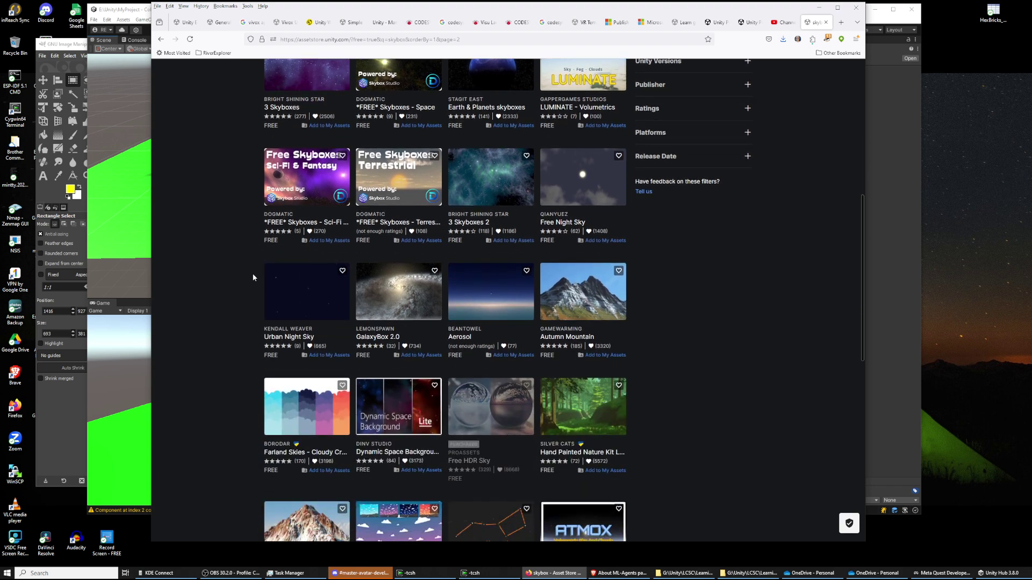
{"action": "left_click", "coordinate": [577, 312]}
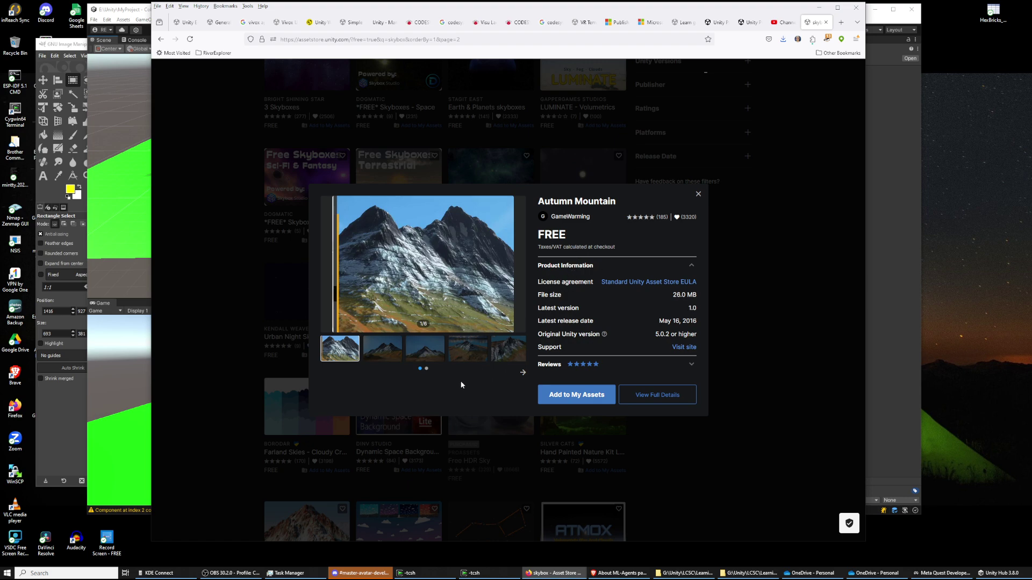
{"action": "left_click", "coordinate": [698, 194]}
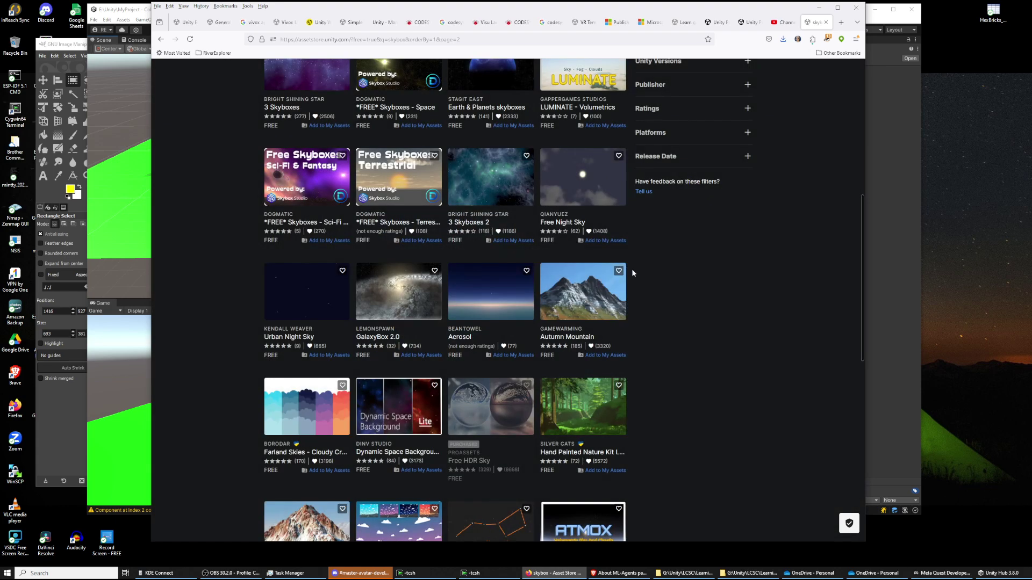
Add Farland Skies - Cloudy Crown to My Assets, accept the terms, and open it in Unity
{"action": "scroll", "coordinate": [258, 258], "scroll_direction": "down", "scroll_amount": 3}
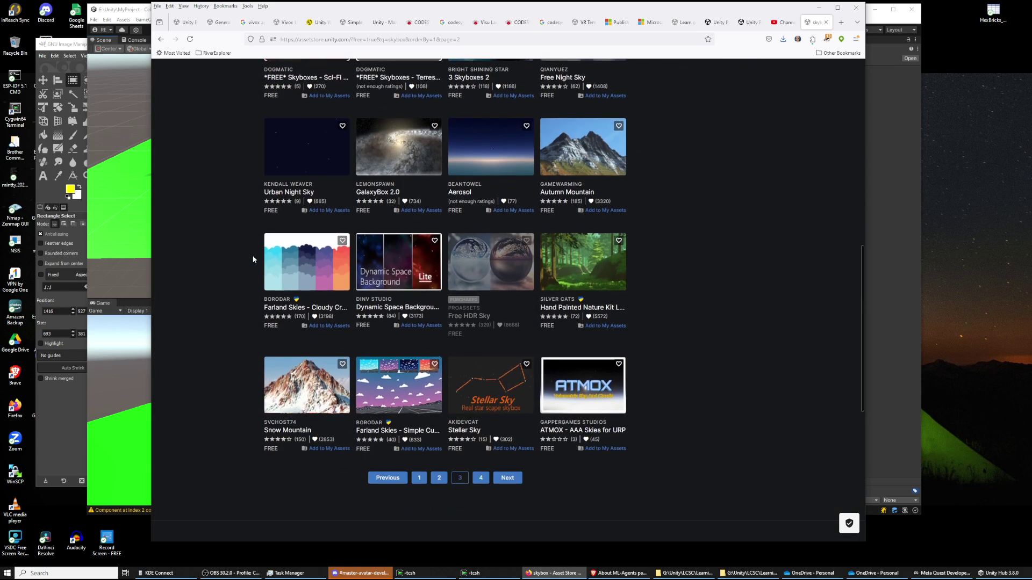
{"action": "left_click", "coordinate": [306, 281]}
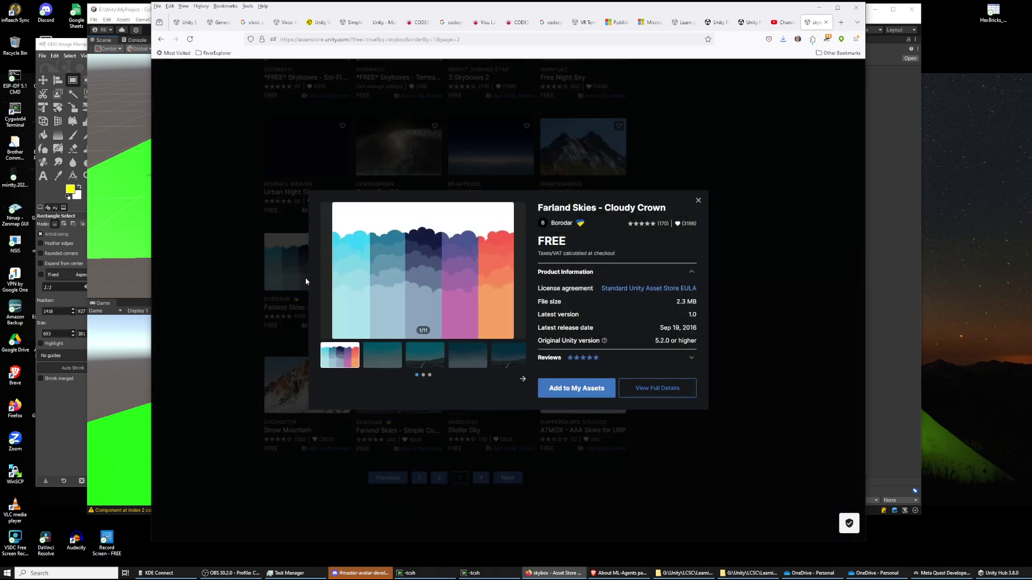
{"action": "left_click", "coordinate": [583, 387]}
{"action": "left_click", "coordinate": [571, 345]}
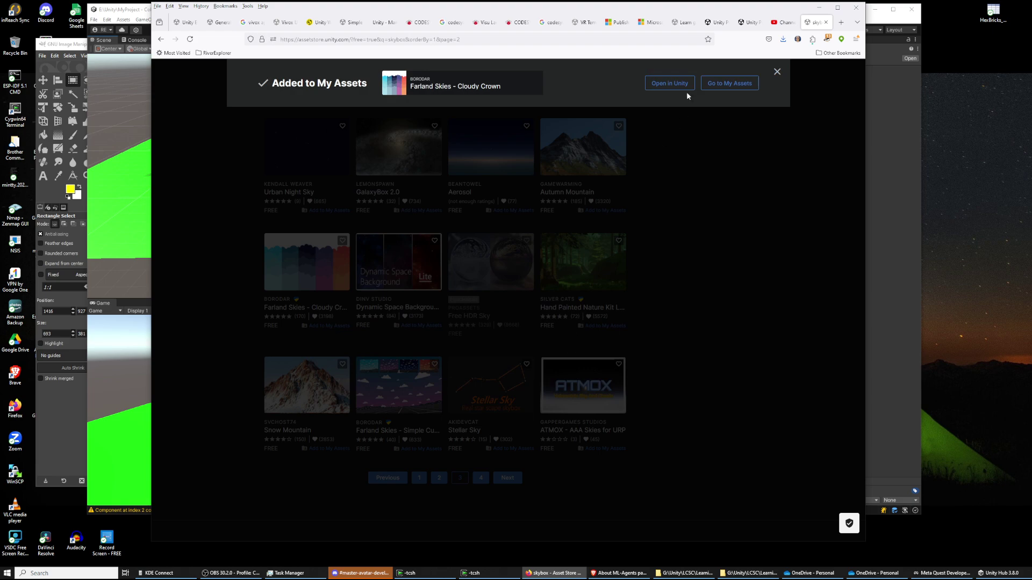
{"action": "left_click", "coordinate": [680, 84]}
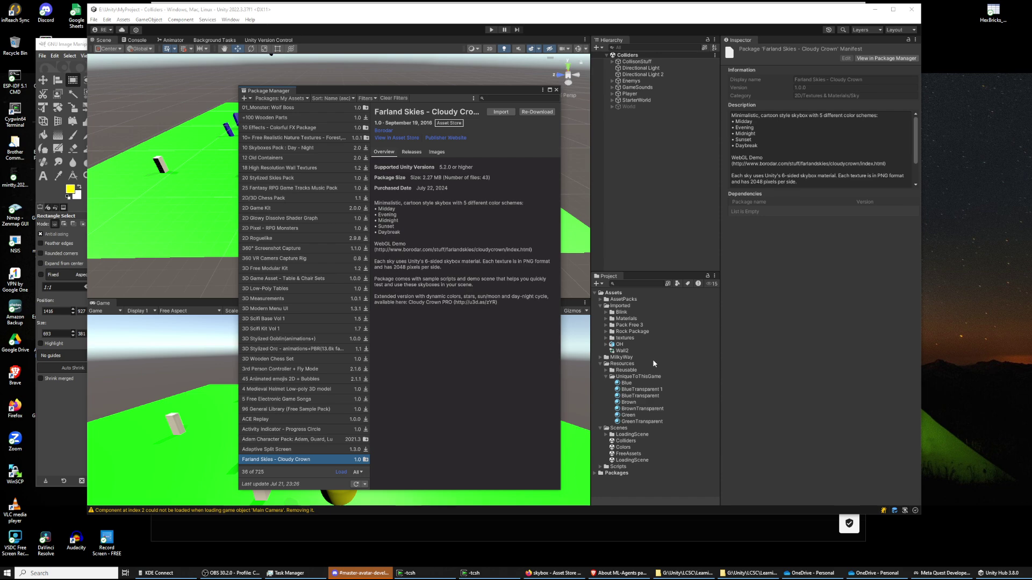
Import all Cloudy Crown files, expand FarlandSkies > Skyboxes, and close Package Manager
{"action": "left_click", "coordinate": [501, 112]}
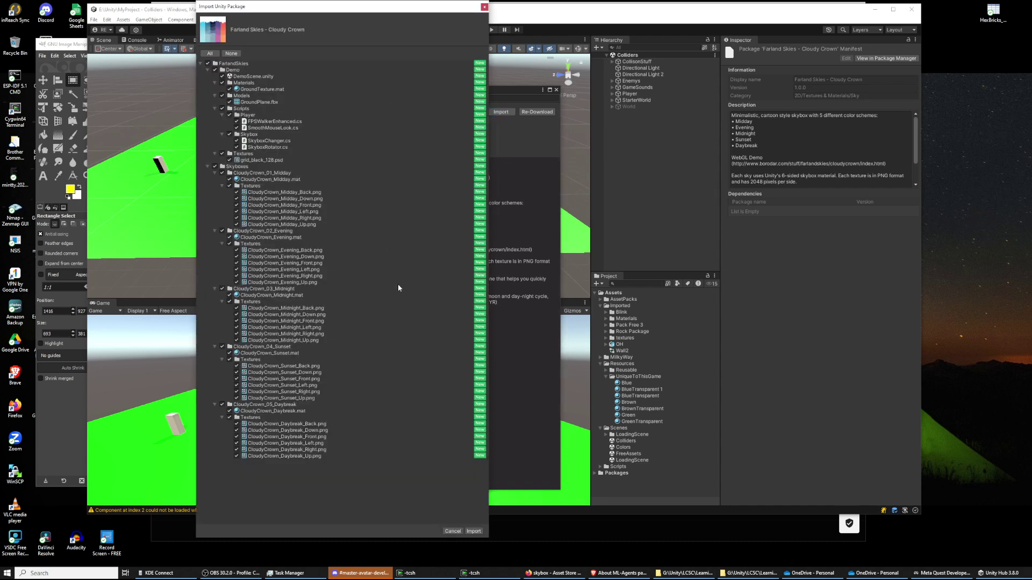
{"action": "left_click", "coordinate": [470, 532]}
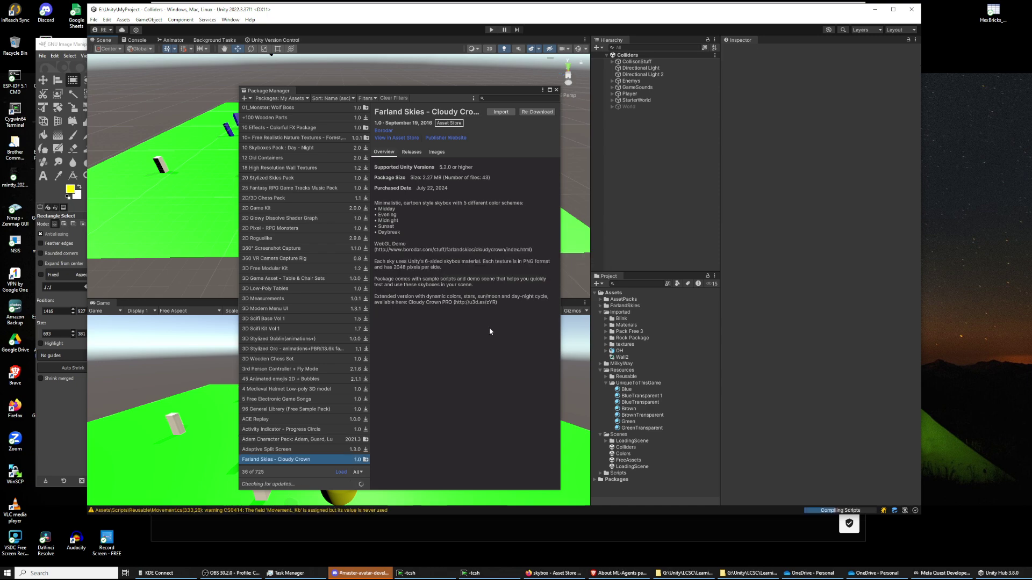
{"action": "left_click", "coordinate": [601, 305]}
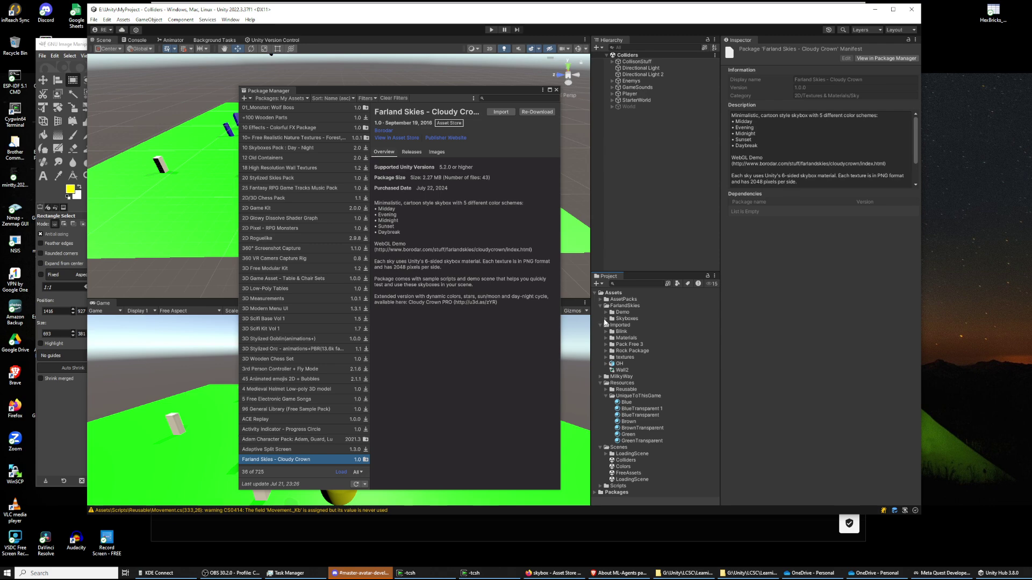
{"action": "left_click", "coordinate": [604, 319]}
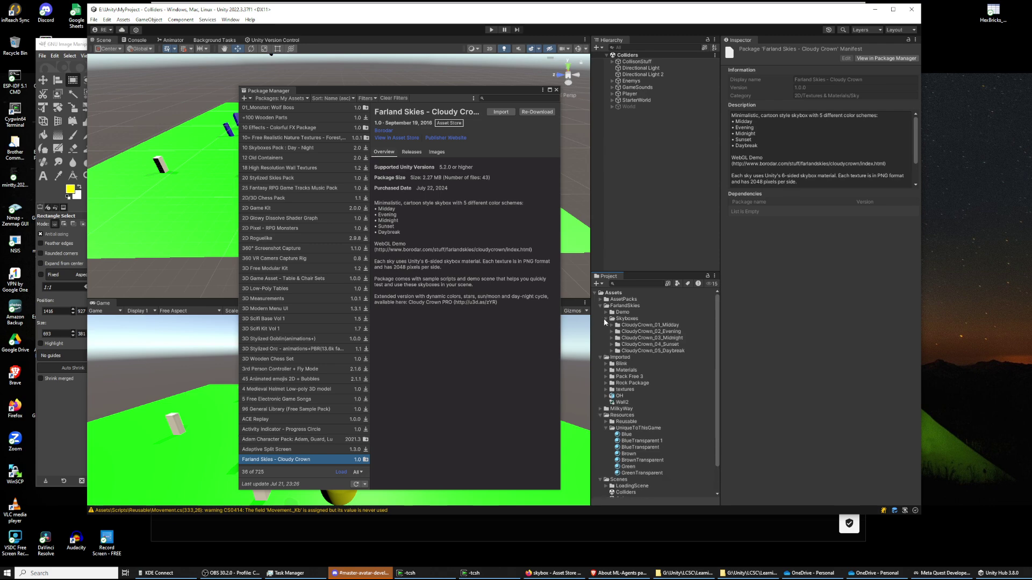
{"action": "left_click", "coordinate": [557, 90]}
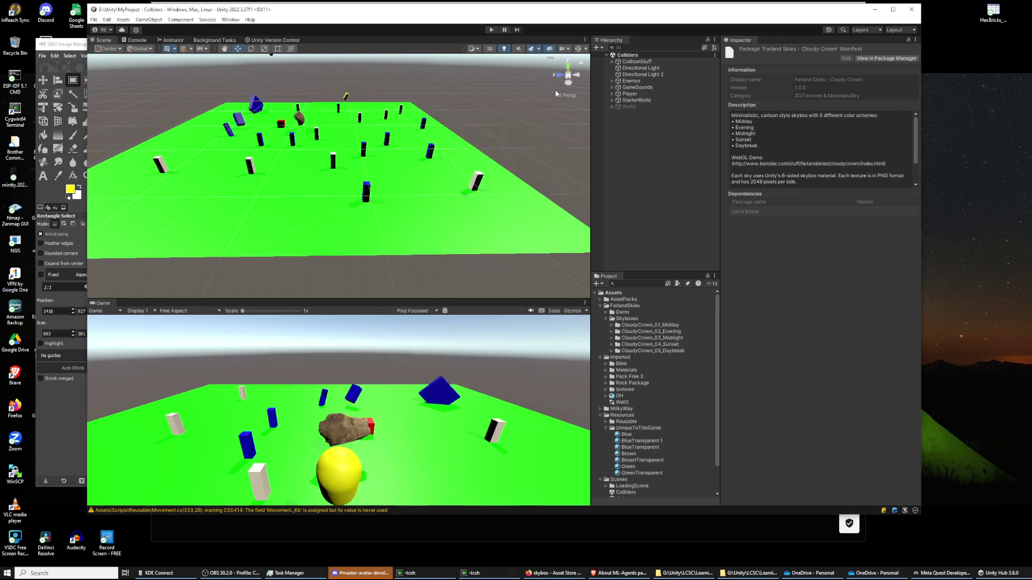
Peek into the CloudyCrown_01_Midday folder, then open the Lighting settings window
{"action": "left_click", "coordinate": [612, 325]}
{"action": "left_click", "coordinate": [612, 325]}
{"action": "left_click", "coordinate": [231, 19]}
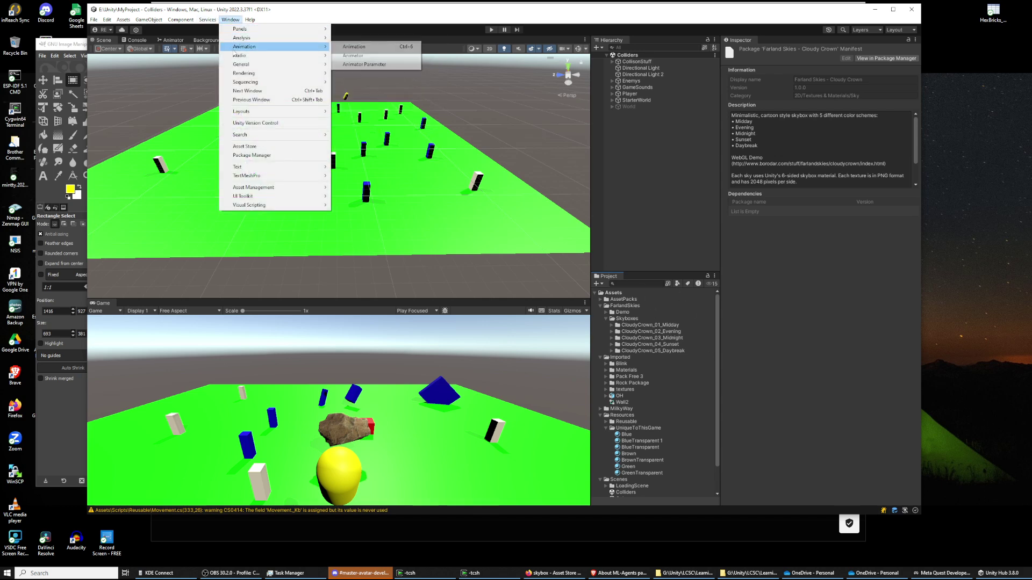
{"action": "mouse_move", "coordinate": [242, 83]}
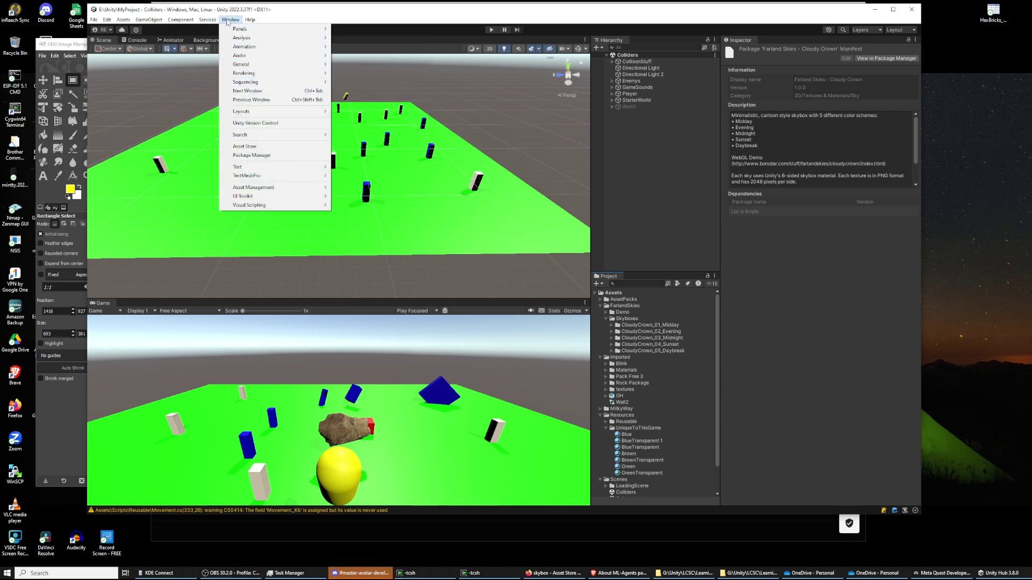
{"action": "mouse_move", "coordinate": [249, 45]}
{"action": "mouse_move", "coordinate": [269, 73]}
{"action": "left_click", "coordinate": [352, 74]}
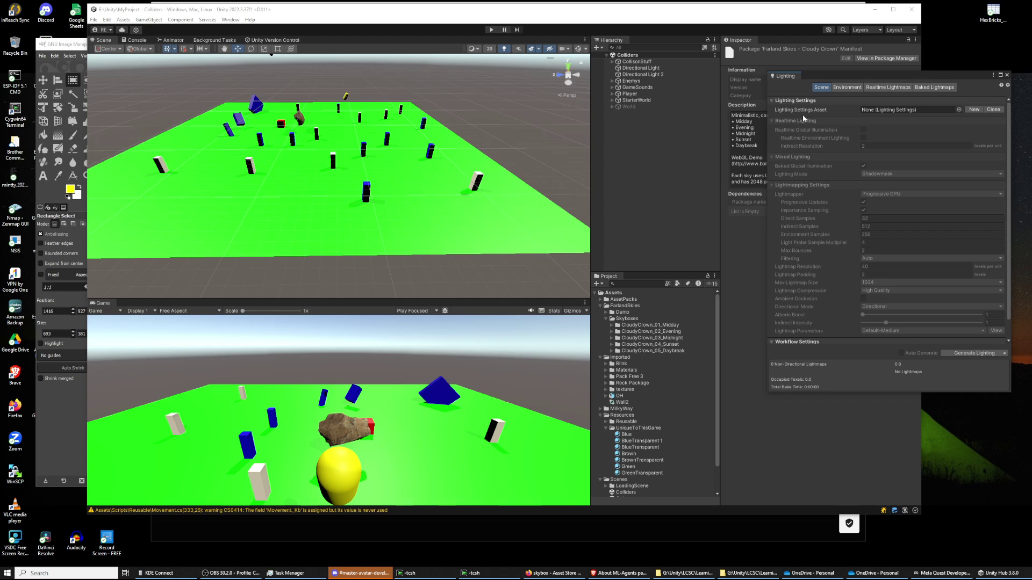
Move the Lighting window aside and open the Environment Skybox Material picker
{"action": "left_click_drag", "start_coordinate": [901, 78], "coordinate": [661, 119]}
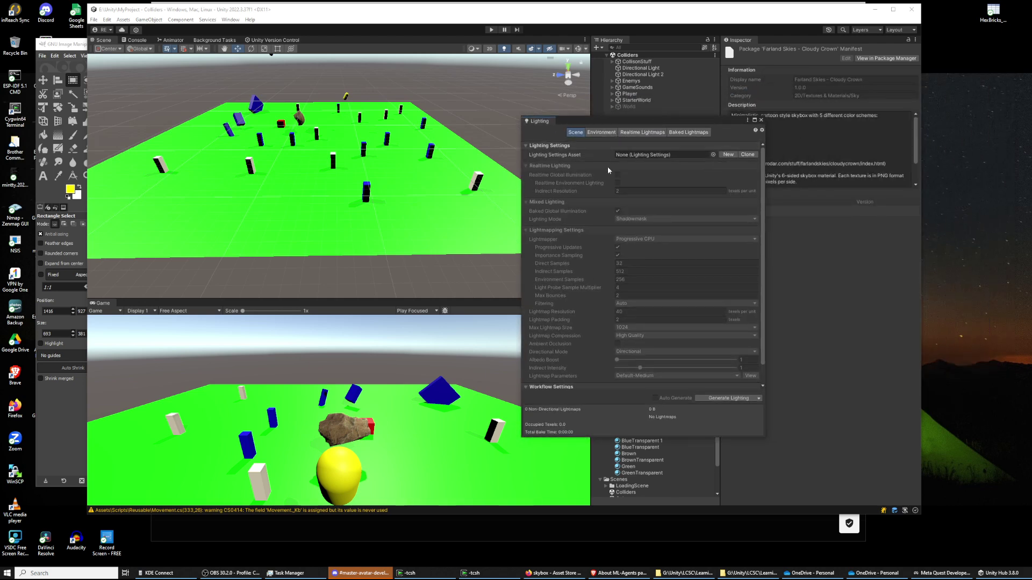
{"action": "left_click", "coordinate": [601, 133]}
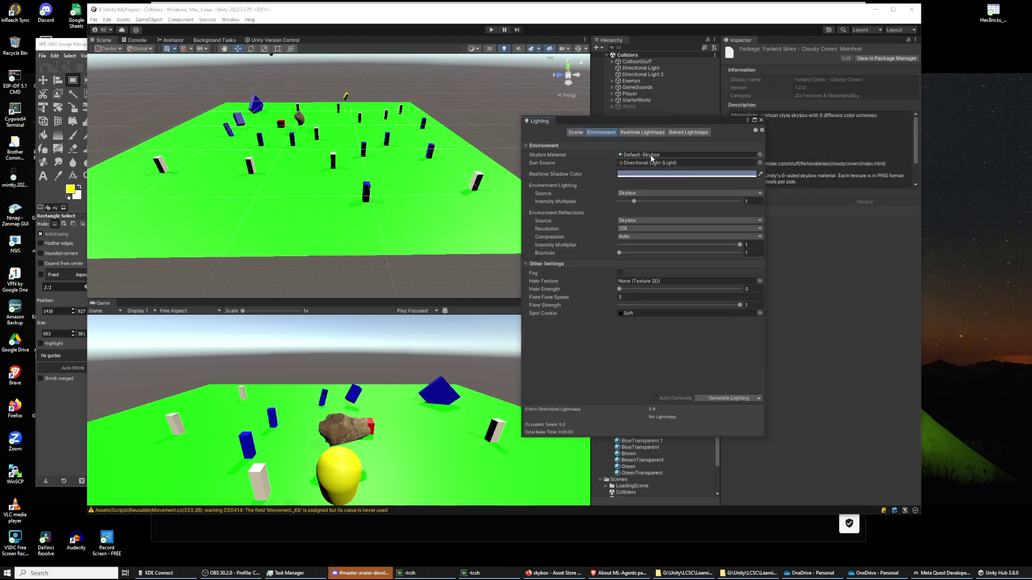
{"action": "left_click", "coordinate": [759, 155]}
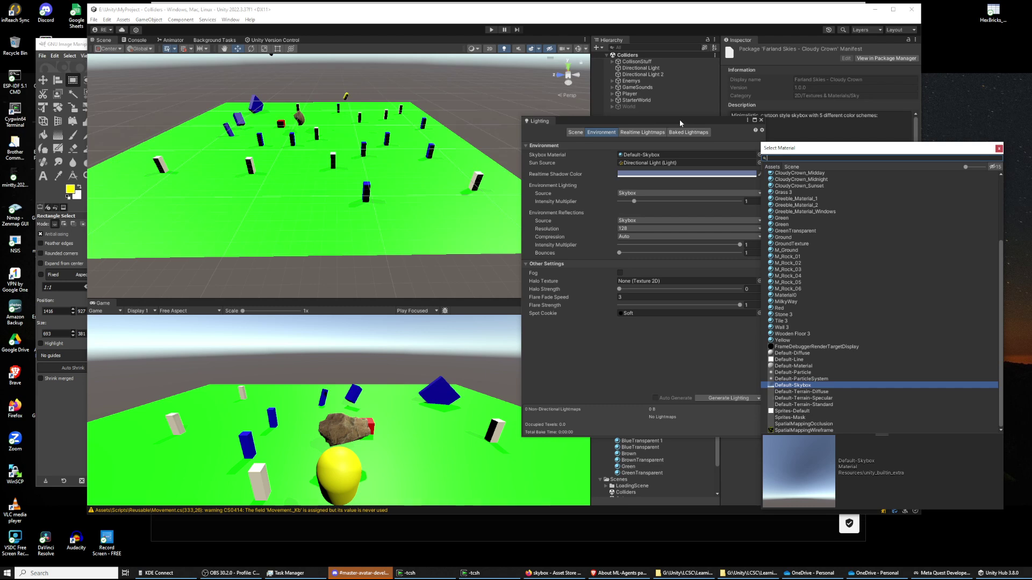
{"action": "left_click_drag", "start_coordinate": [680, 120], "coordinate": [660, 104]}
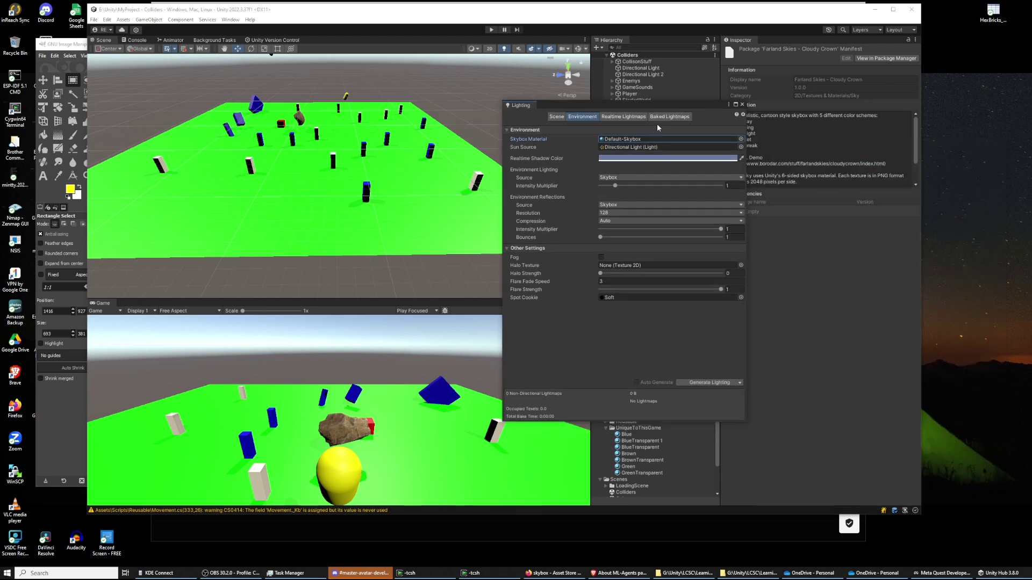
{"action": "left_click_drag", "start_coordinate": [688, 107], "coordinate": [489, 91]}
{"action": "left_click", "coordinate": [542, 122]}
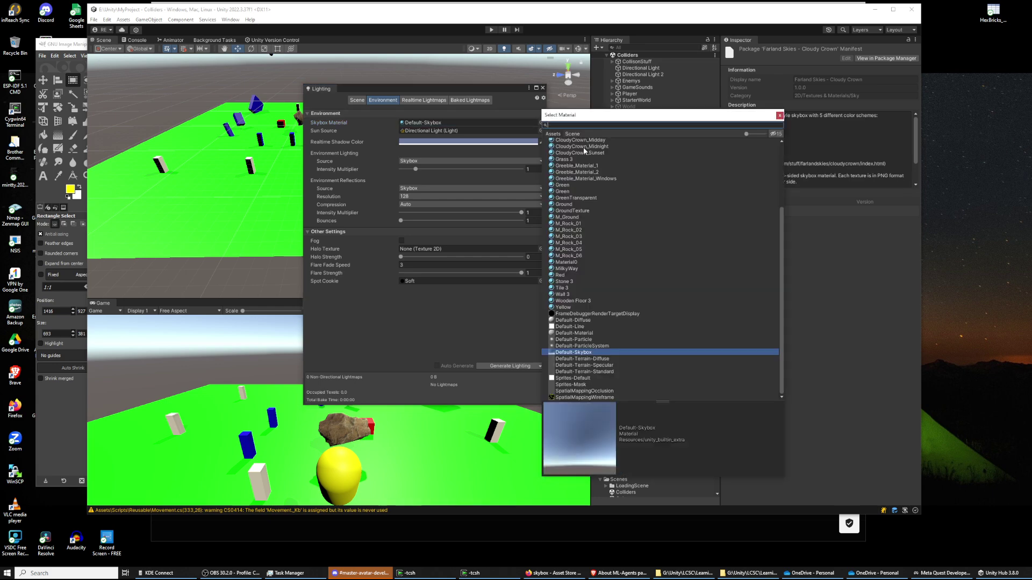
{"action": "scroll", "coordinate": [594, 182], "scroll_direction": "up", "scroll_amount": 3}
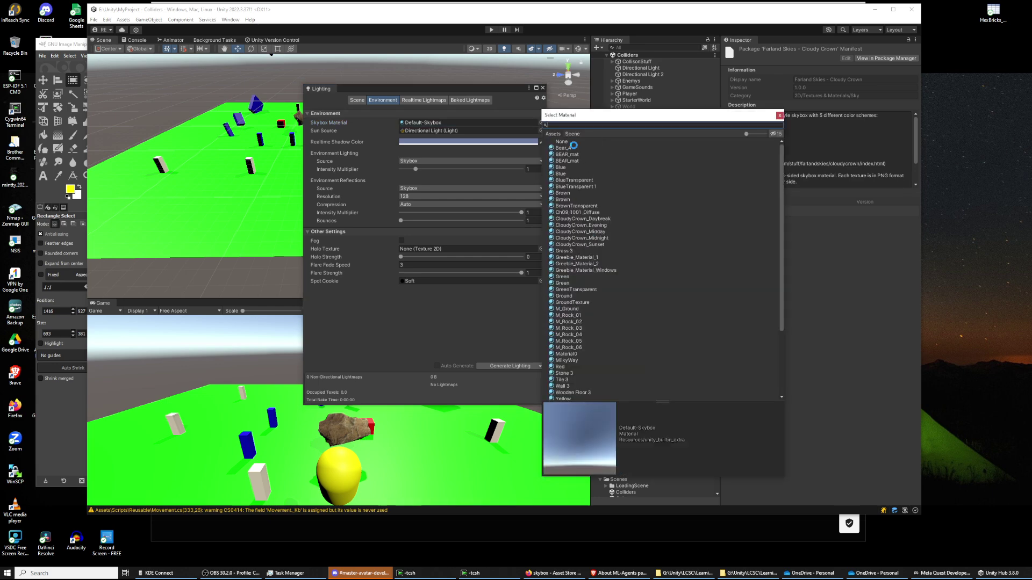
Try Bear_4, BEAR_mat, the Blue materials and BlueTransparent as the skybox
{"action": "left_click", "coordinate": [570, 147]}
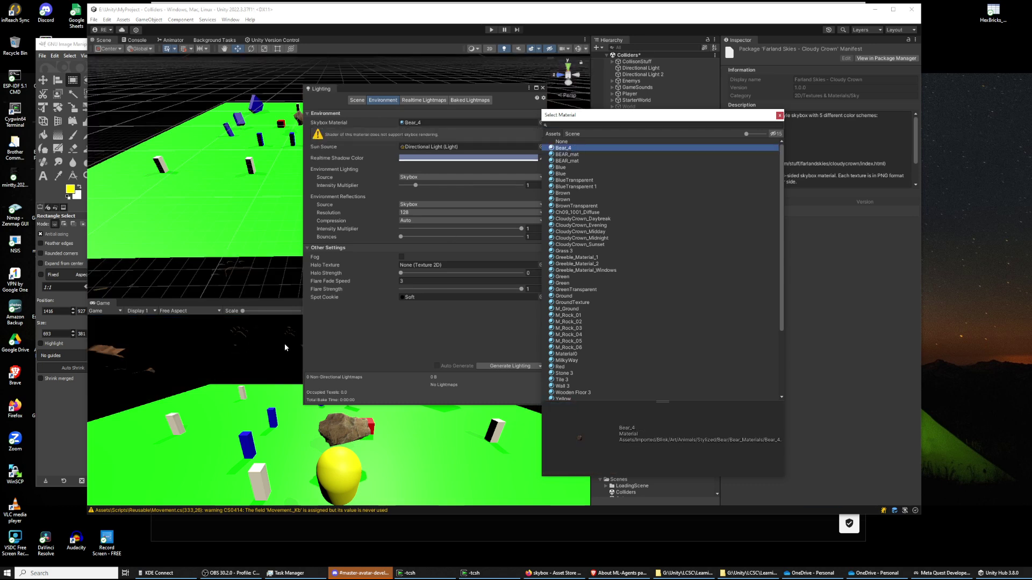
{"action": "left_click", "coordinate": [571, 155]}
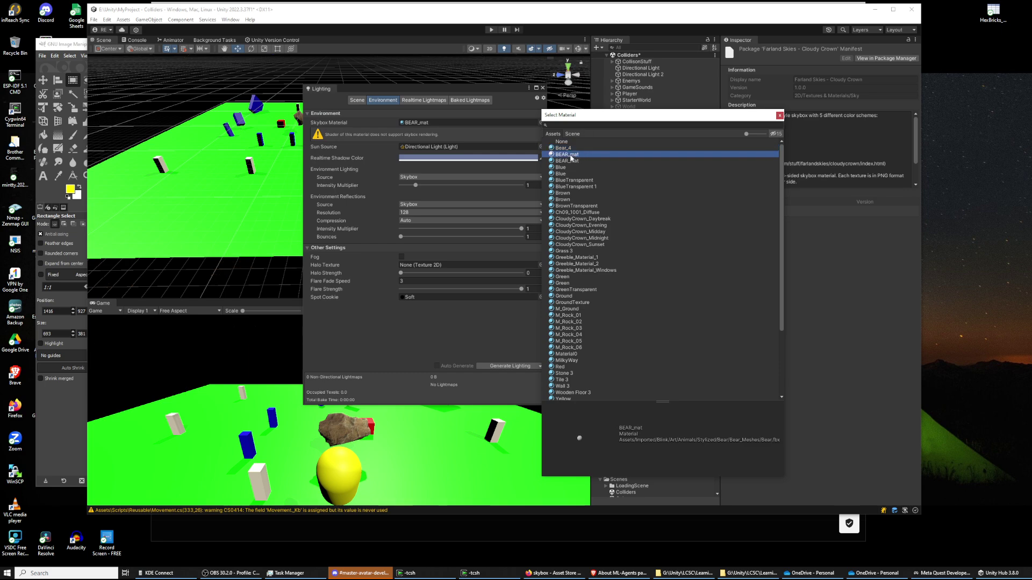
{"action": "left_click", "coordinate": [572, 162]}
{"action": "left_click", "coordinate": [572, 167]}
{"action": "left_click", "coordinate": [572, 173]}
{"action": "left_click", "coordinate": [575, 180]}
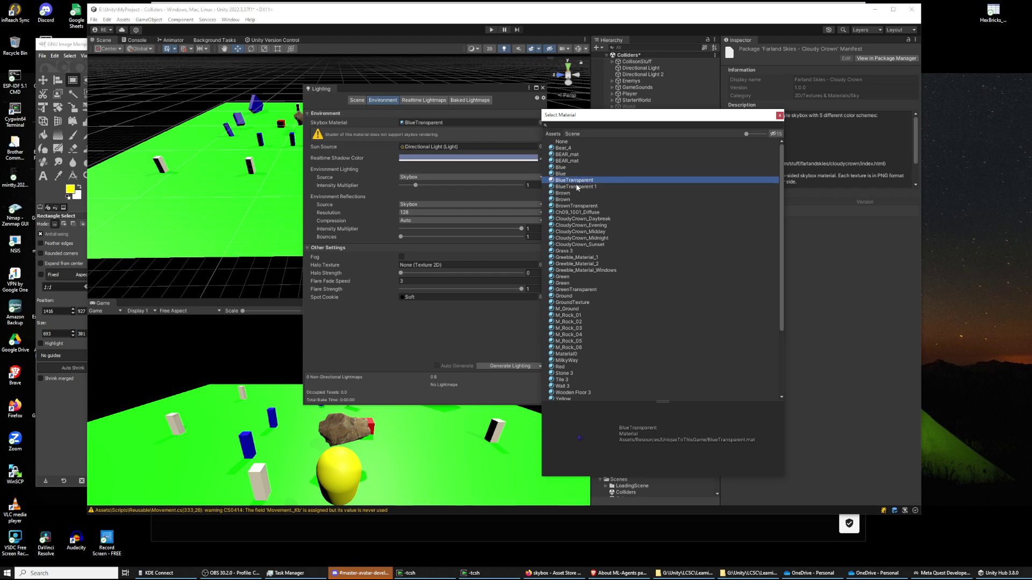
{"action": "left_click", "coordinate": [577, 186]}
{"action": "scroll", "coordinate": [575, 243], "scroll_direction": "down", "scroll_amount": 3}
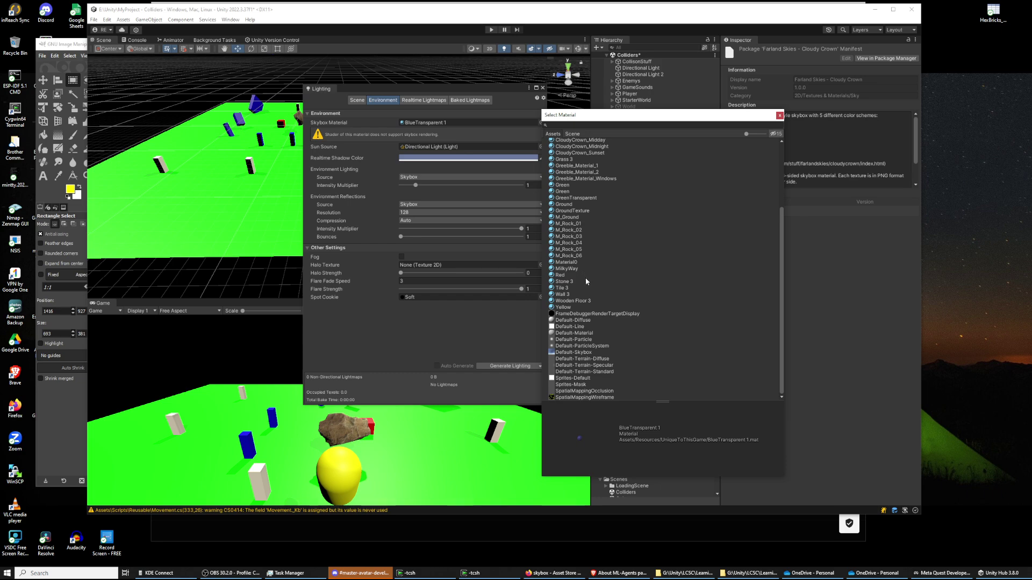
{"action": "scroll", "coordinate": [587, 289], "scroll_direction": "up", "scroll_amount": 3}
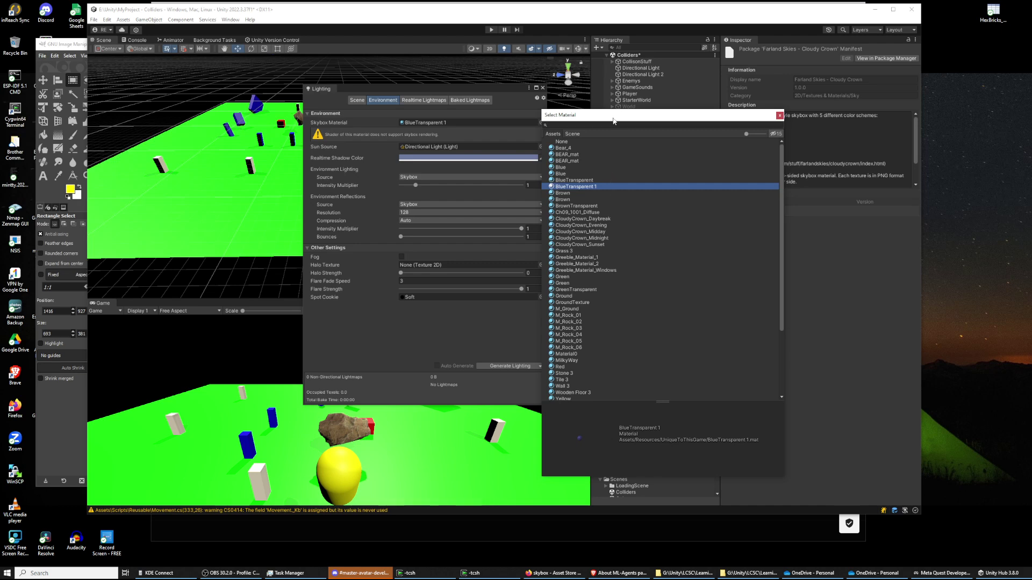
Cycle through CloudyCrown Daybreak, Evening, Midday and Sunset, settle on Midnight, and close Lighting
{"action": "left_click_drag", "start_coordinate": [614, 116], "coordinate": [740, 112]}
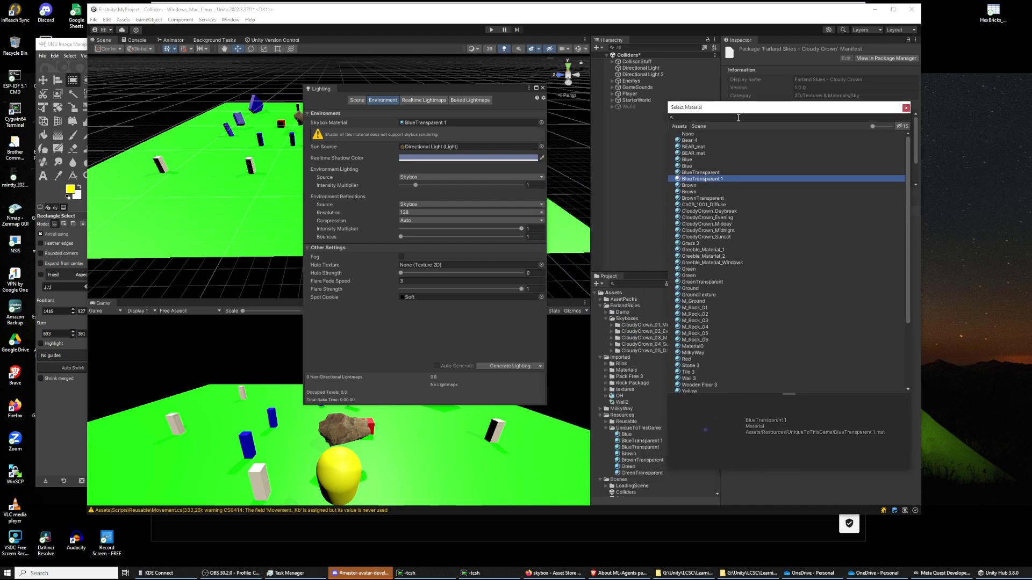
{"action": "left_click", "coordinate": [708, 211]}
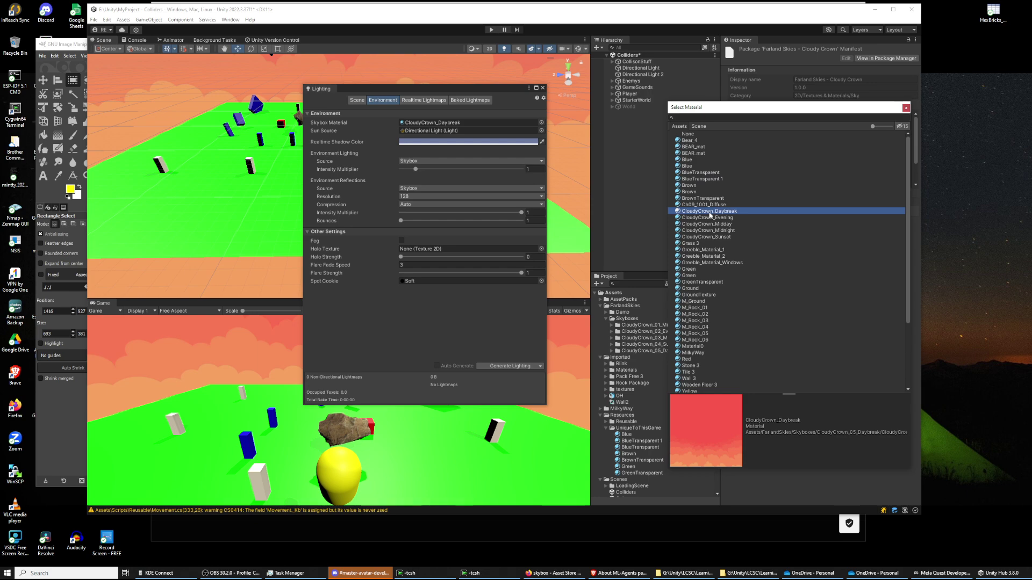
{"action": "left_click", "coordinate": [708, 218]}
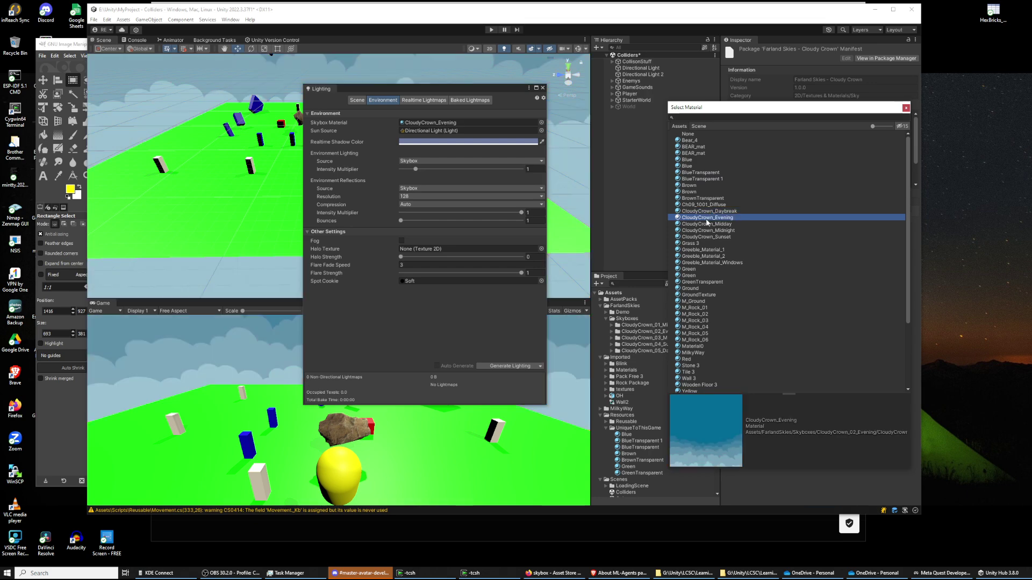
{"action": "left_click", "coordinate": [703, 225]}
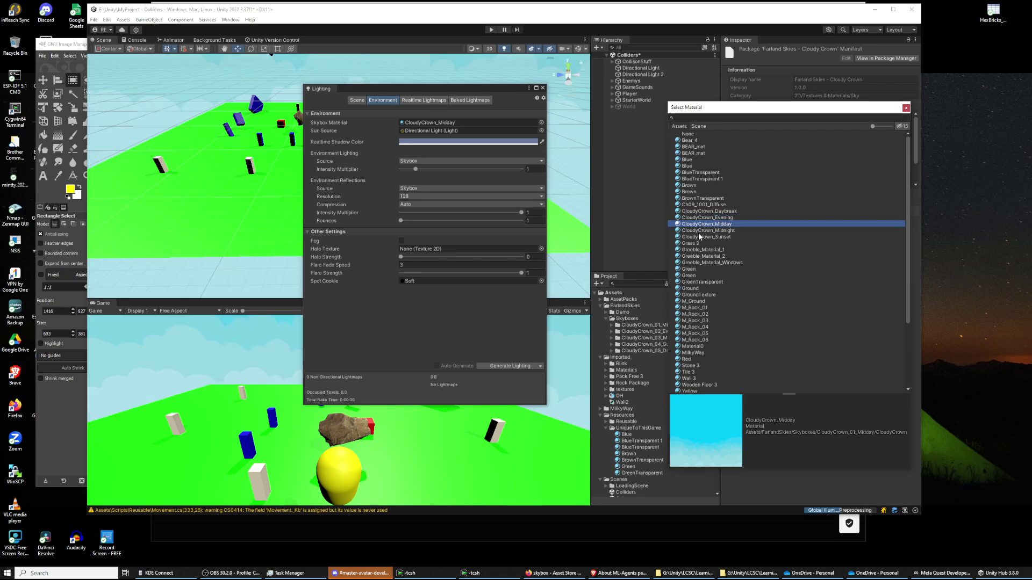
{"action": "left_click", "coordinate": [698, 236]}
{"action": "left_click", "coordinate": [698, 230]}
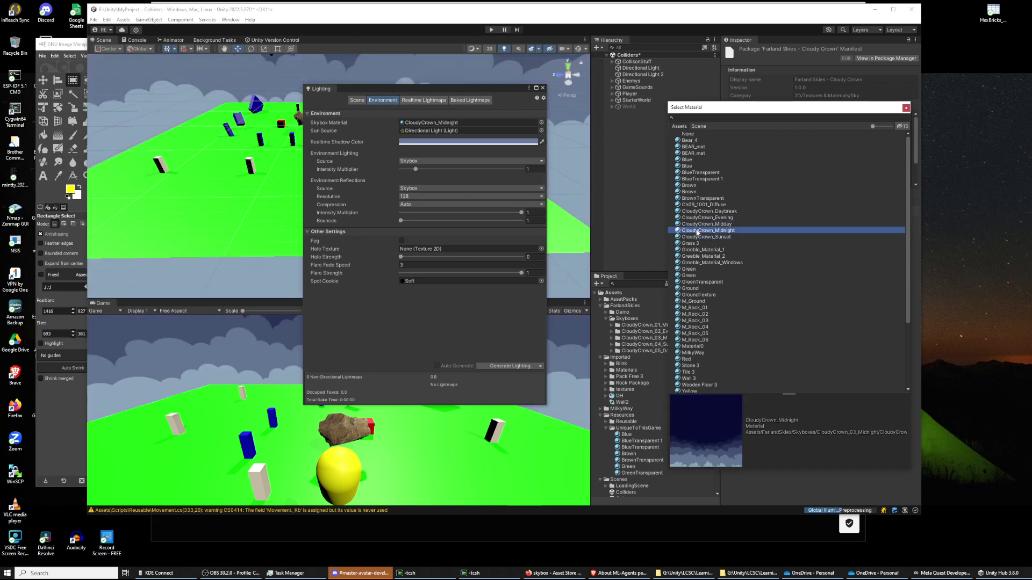
{"action": "left_click", "coordinate": [543, 87]}
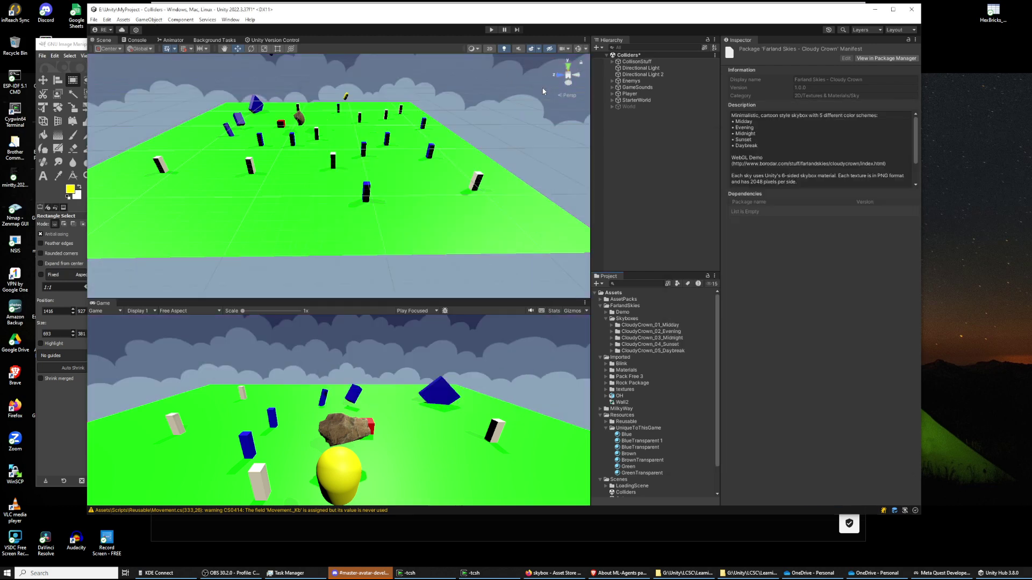
Orbit the Scene view up to the night sky and recentre on the green field
{"action": "right_click_drag", "start_coordinate": [491, 211], "coordinate": [259, 158]}
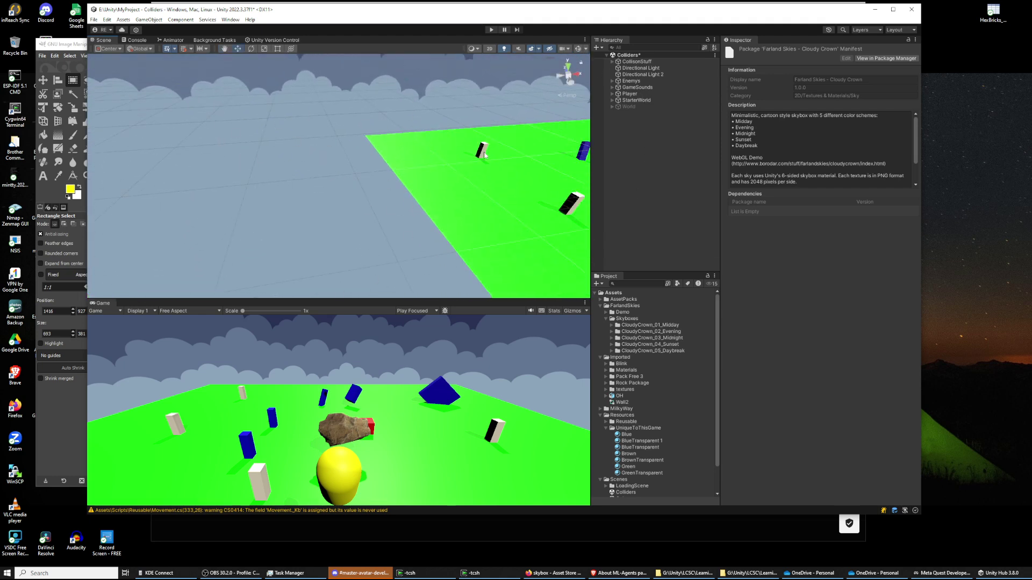
{"action": "right_click_drag", "start_coordinate": [484, 156], "coordinate": [664, 114]}
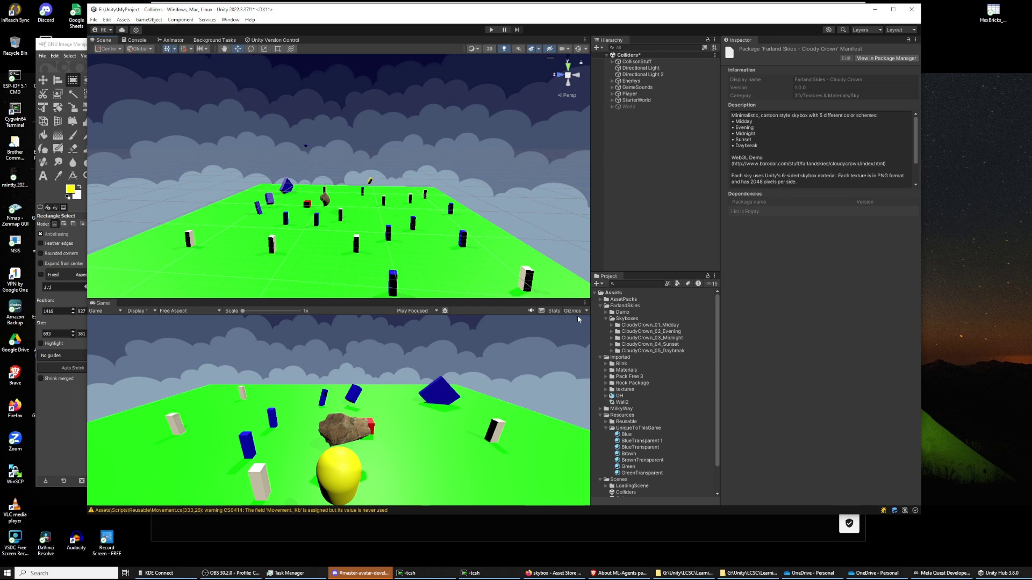
Open Package Manager and switch sources from In Project and Unity Registry to My Assets
{"action": "left_click", "coordinate": [230, 20]}
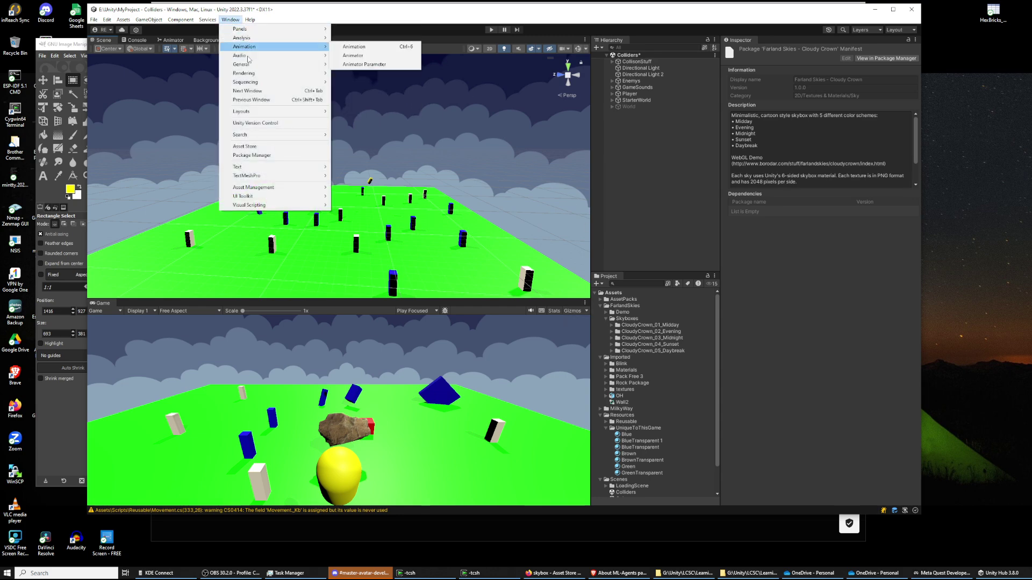
{"action": "left_click", "coordinate": [251, 155]}
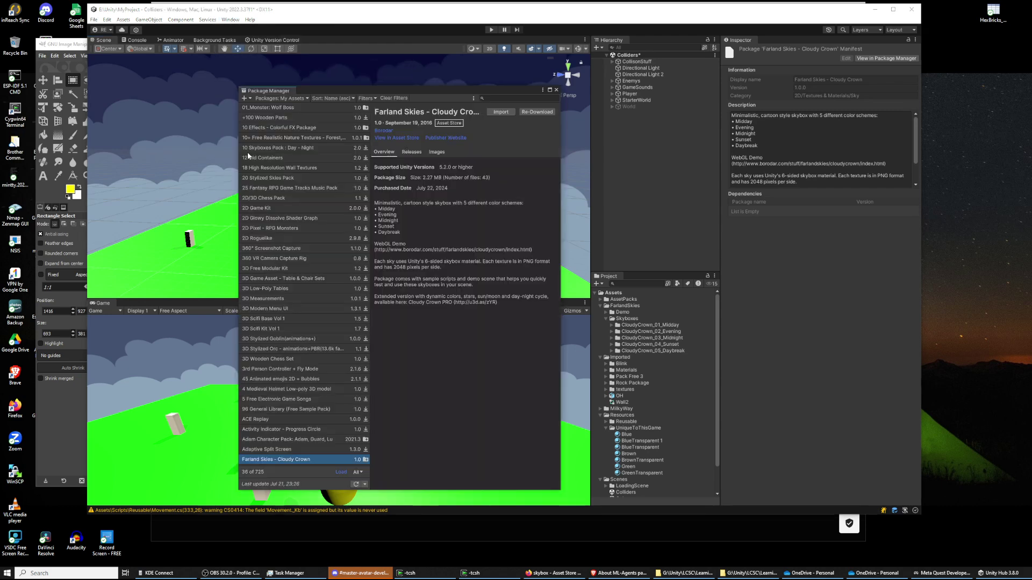
{"action": "left_click", "coordinate": [280, 98]}
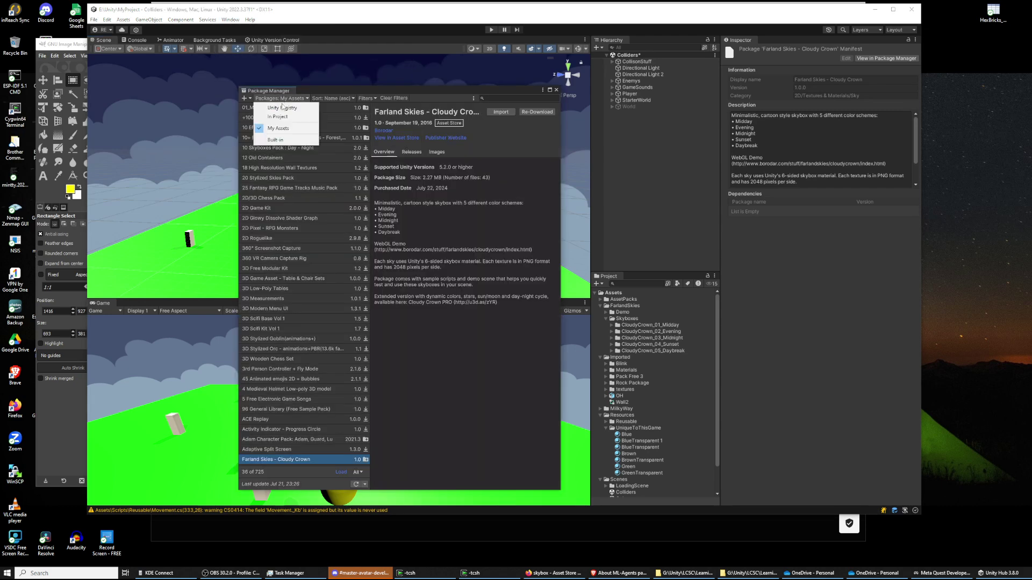
{"action": "left_click", "coordinate": [283, 121]}
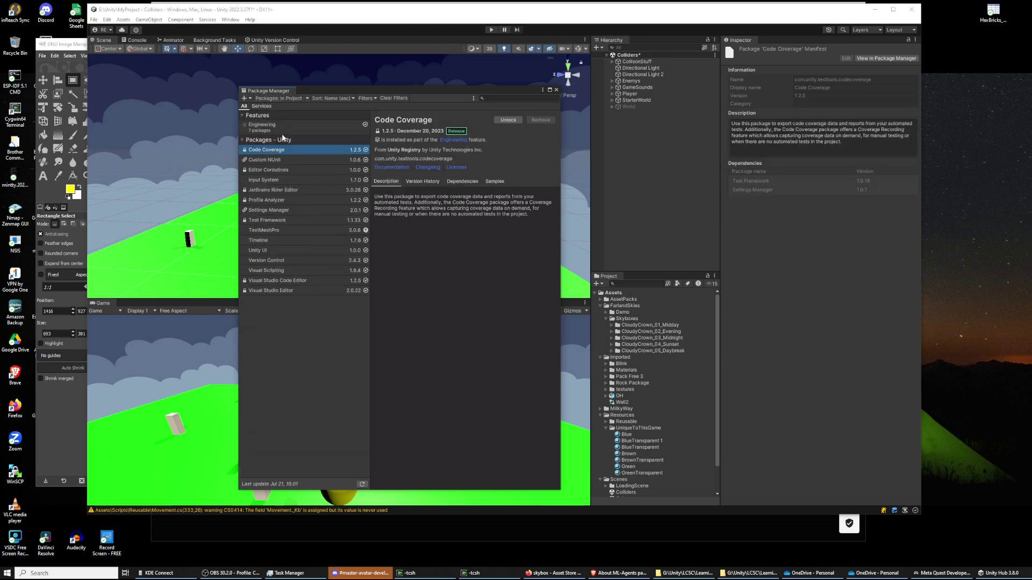
{"action": "left_click", "coordinate": [300, 99]}
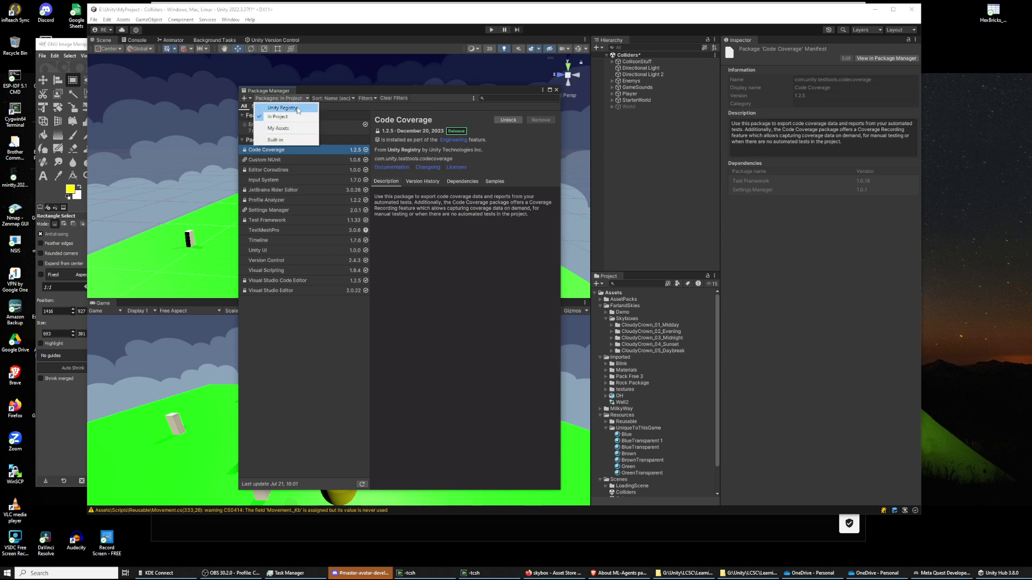
{"action": "left_click", "coordinate": [298, 108]}
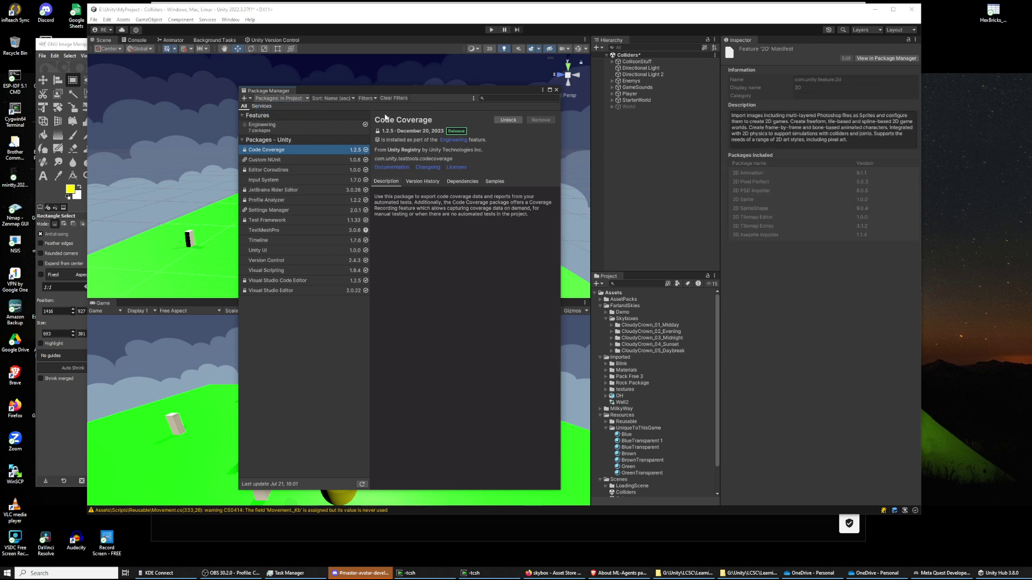
{"action": "left_click", "coordinate": [290, 99]}
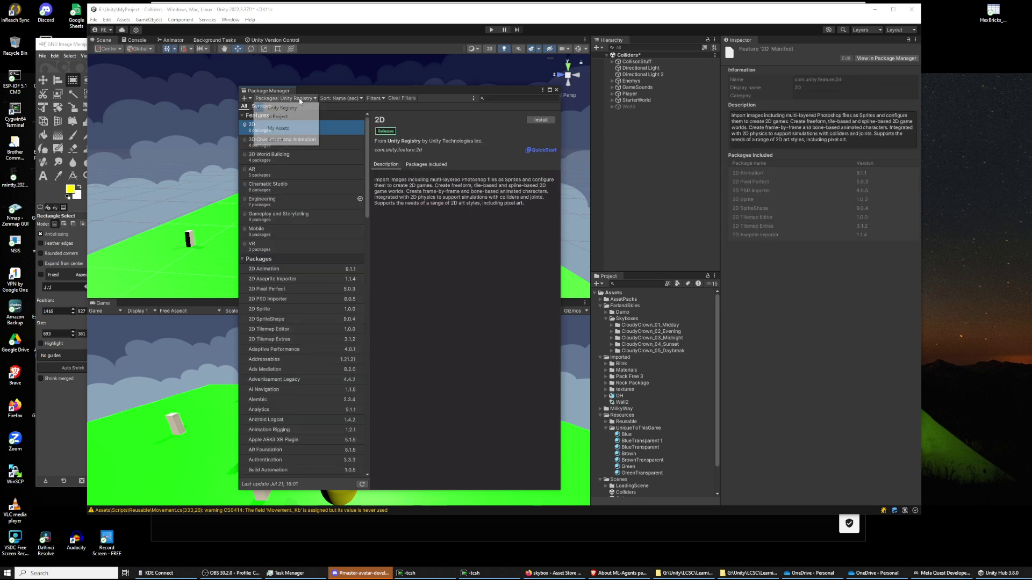
{"action": "left_click", "coordinate": [291, 129]}
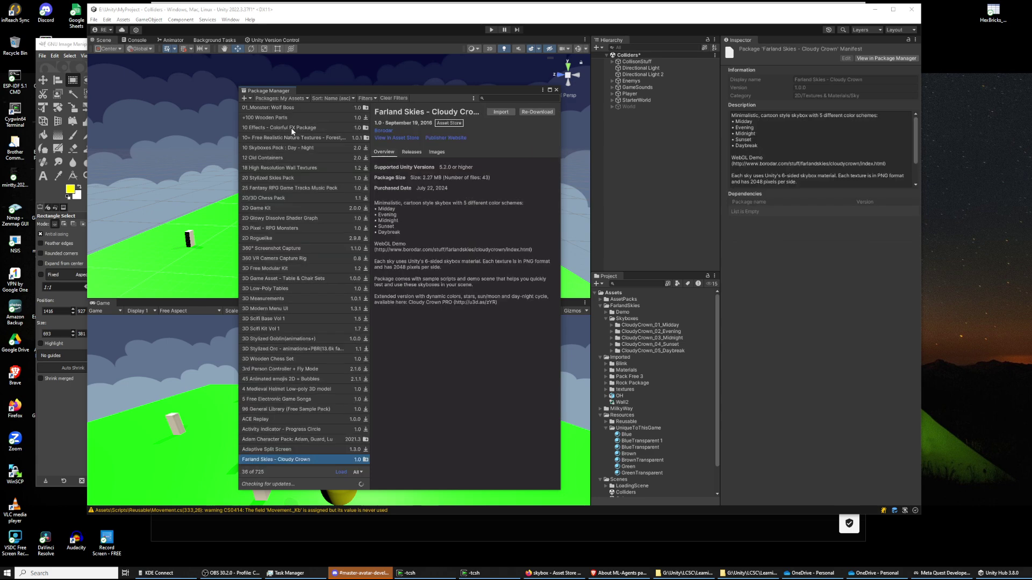
Search owned assets for 'fant', view Fantasy Skybox FREE, close, and select FarlandSkies
{"action": "left_click", "coordinate": [508, 98]}
{"action": "type", "text": "fant"}
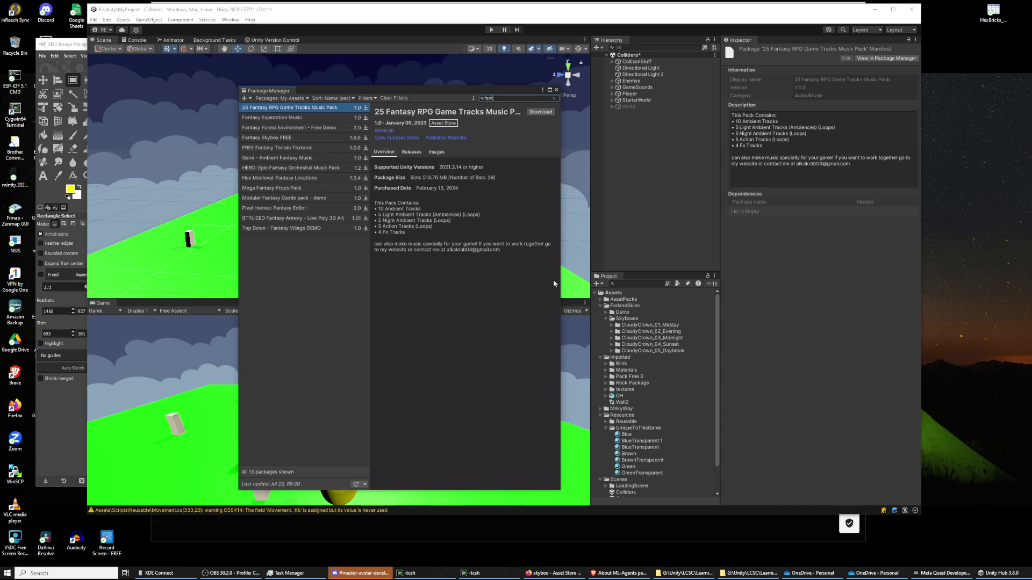
{"action": "left_click", "coordinate": [279, 138]}
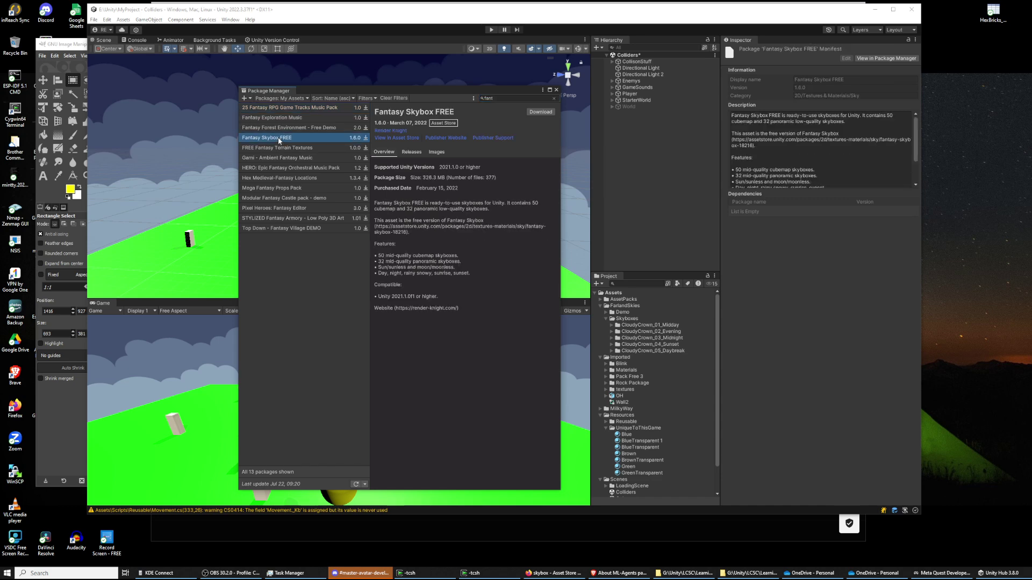
{"action": "left_click", "coordinate": [555, 91]}
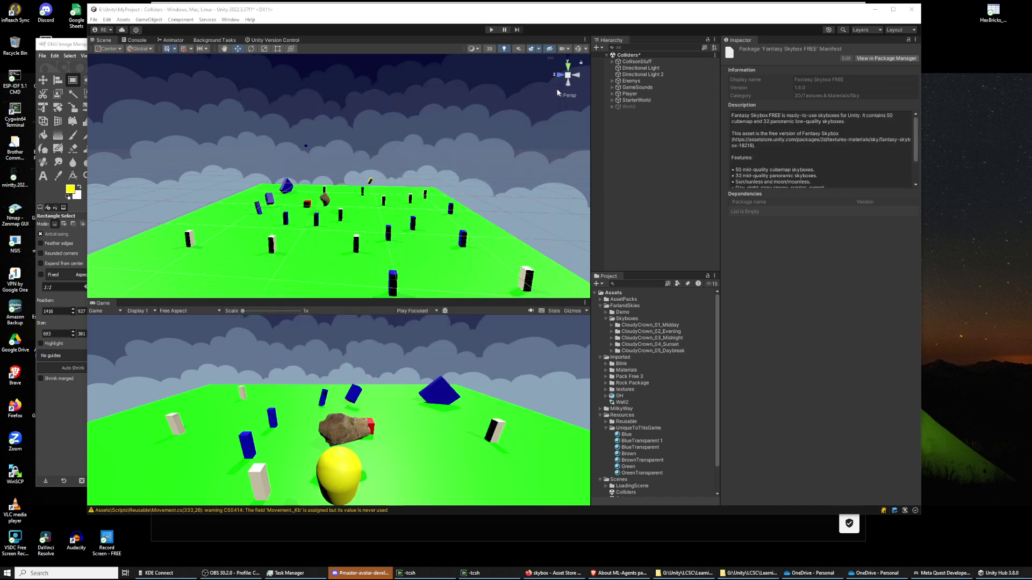
{"action": "left_click", "coordinate": [623, 306]}
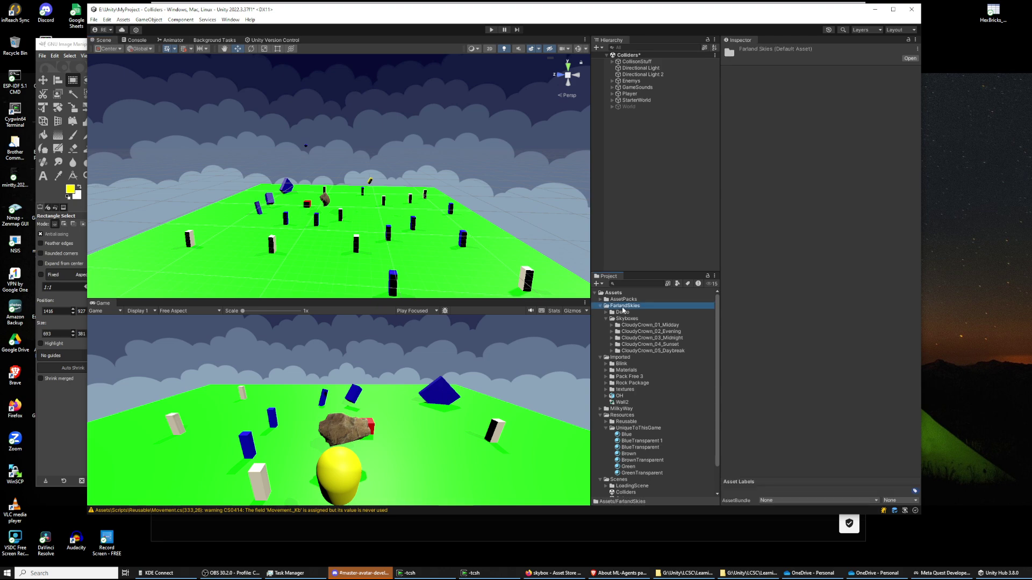
Delete the FarlandSkies folder from the project's Assets and confirm the deletion
{"action": "scroll", "coordinate": [600, 308], "scroll_direction": "down", "scroll_amount": 1}
{"action": "right_click", "coordinate": [610, 306]}
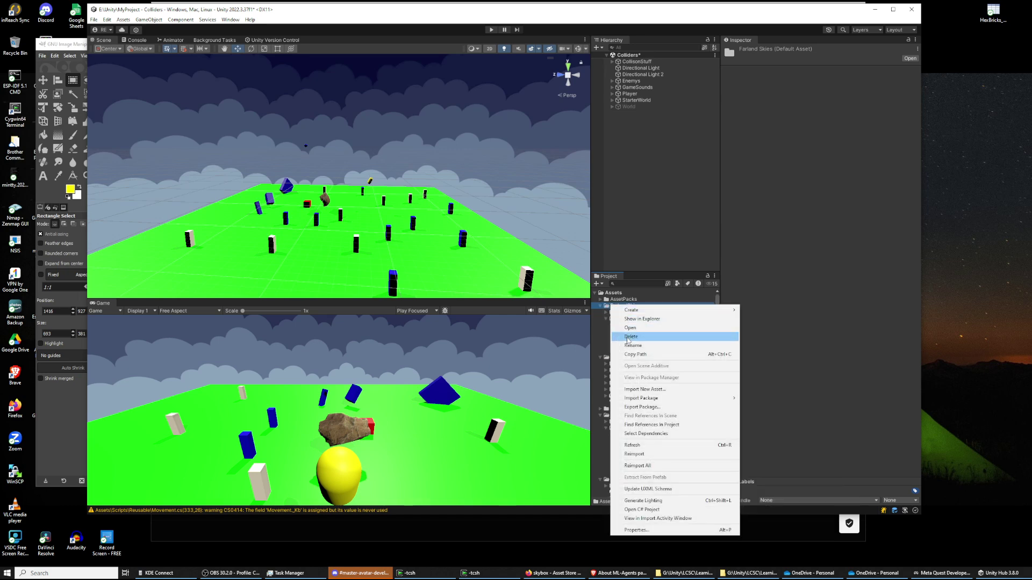
{"action": "left_click", "coordinate": [628, 338]}
{"action": "left_click", "coordinate": [520, 279]}
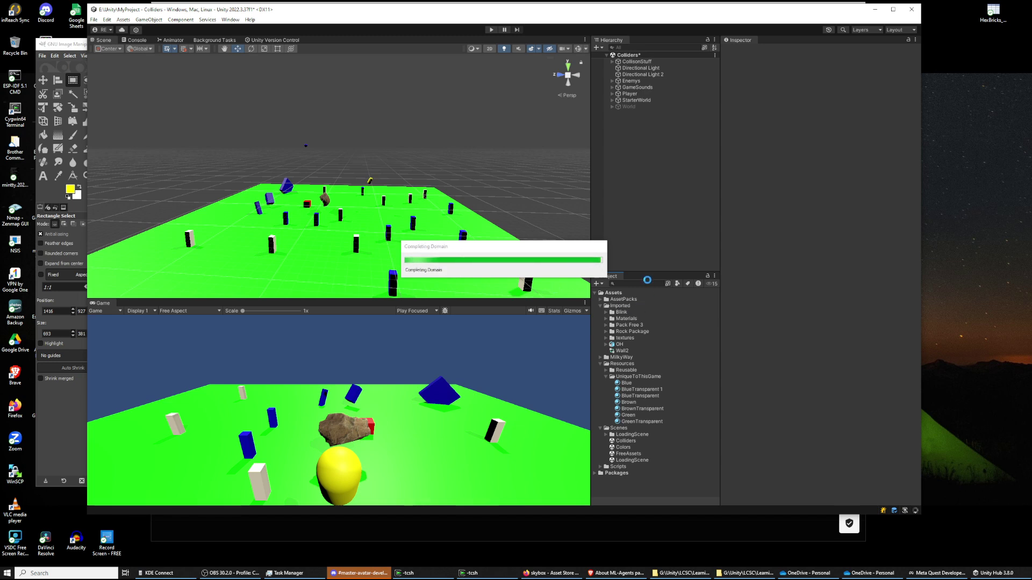
Reopen the Colliders scene, save its changes, and select its asset
{"action": "double_click", "coordinate": [627, 441]}
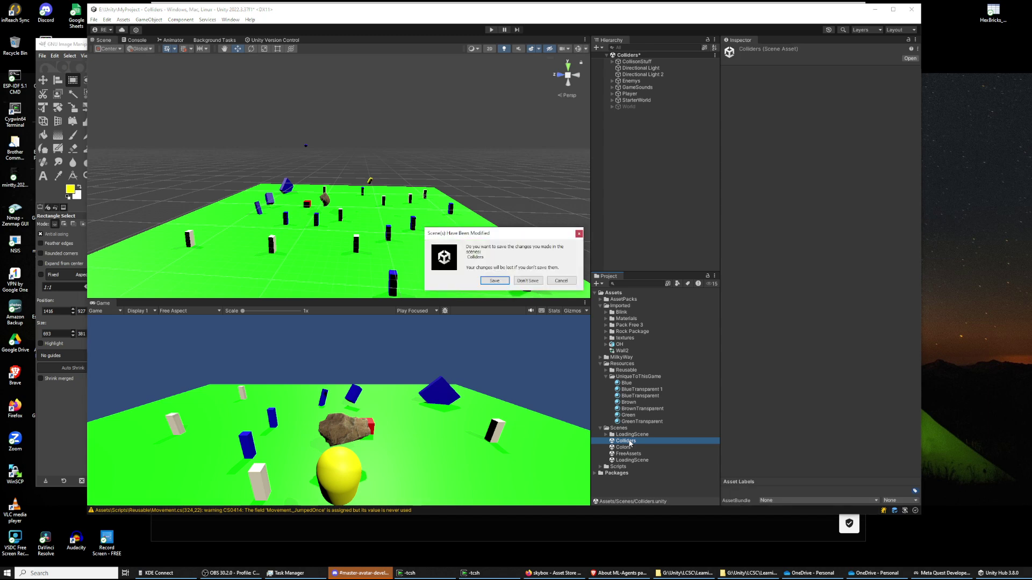
{"action": "left_click", "coordinate": [494, 281]}
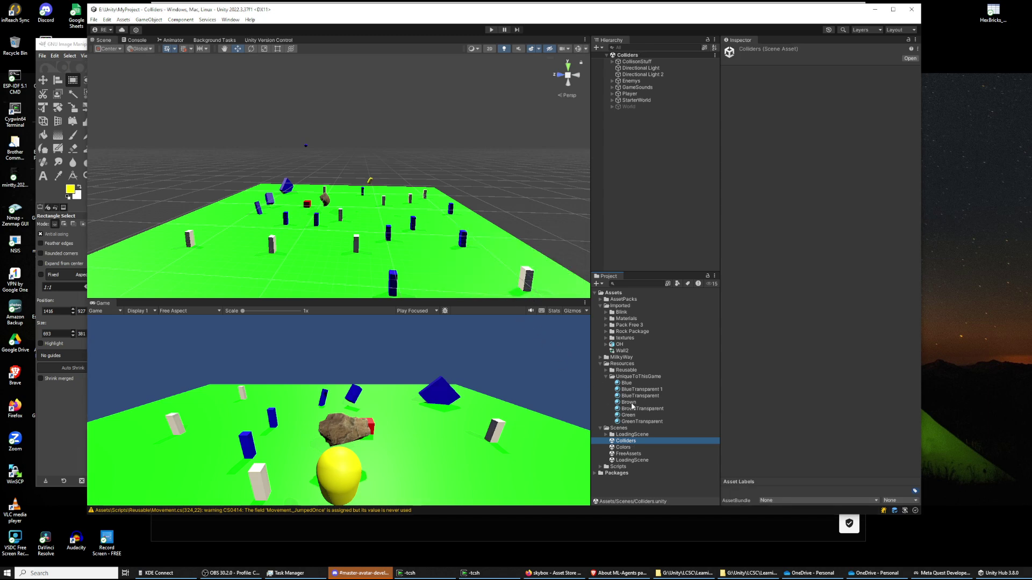
{"action": "left_click", "coordinate": [626, 442]}
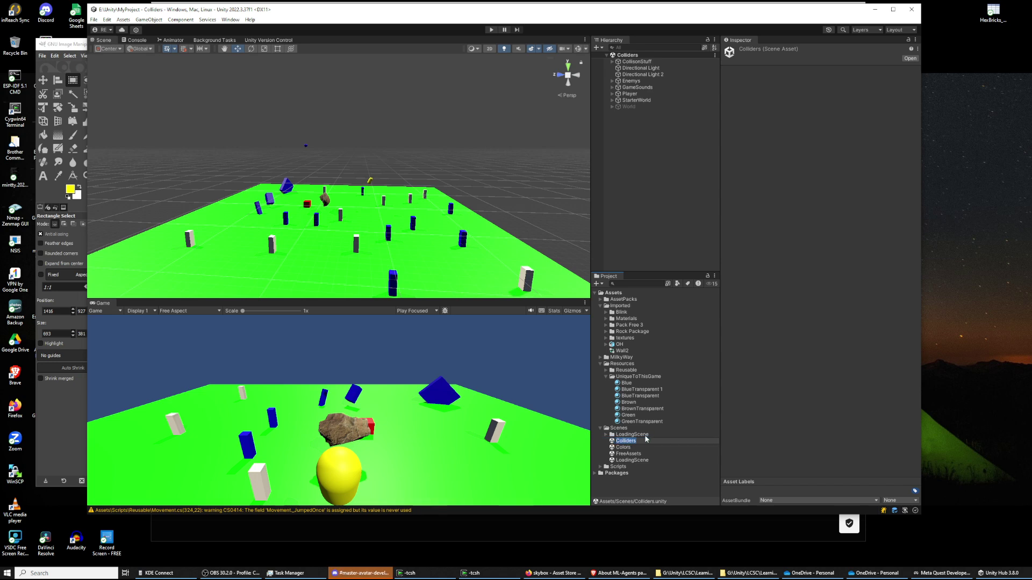
{"action": "left_click", "coordinate": [618, 442]}
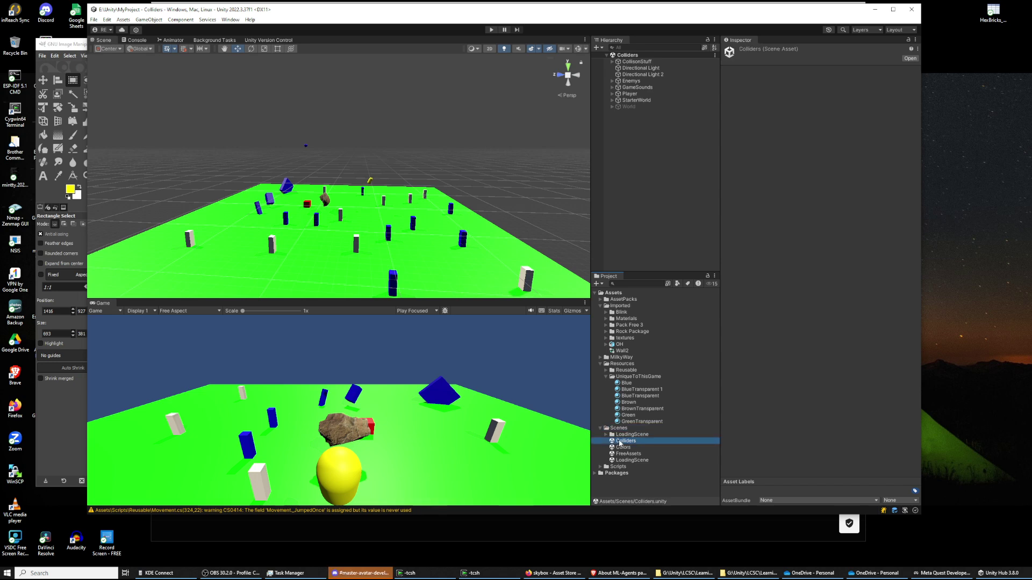
Duplicate the Colliders scene and rename the copy to 'Skybox'
{"action": "key", "text": "ctrl+d"}
{"action": "right_click", "coordinate": [619, 442]}
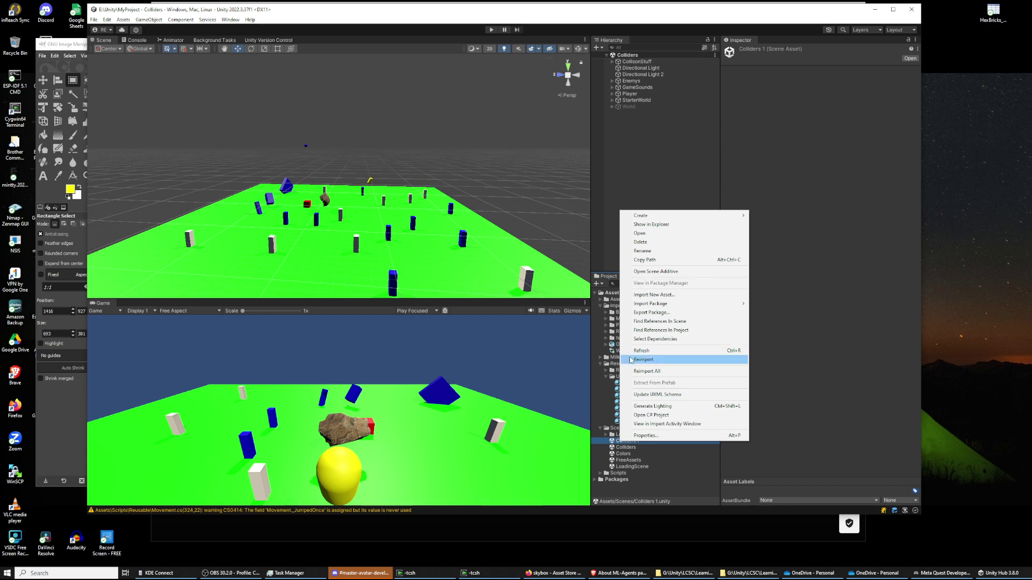
{"action": "left_click", "coordinate": [662, 253]}
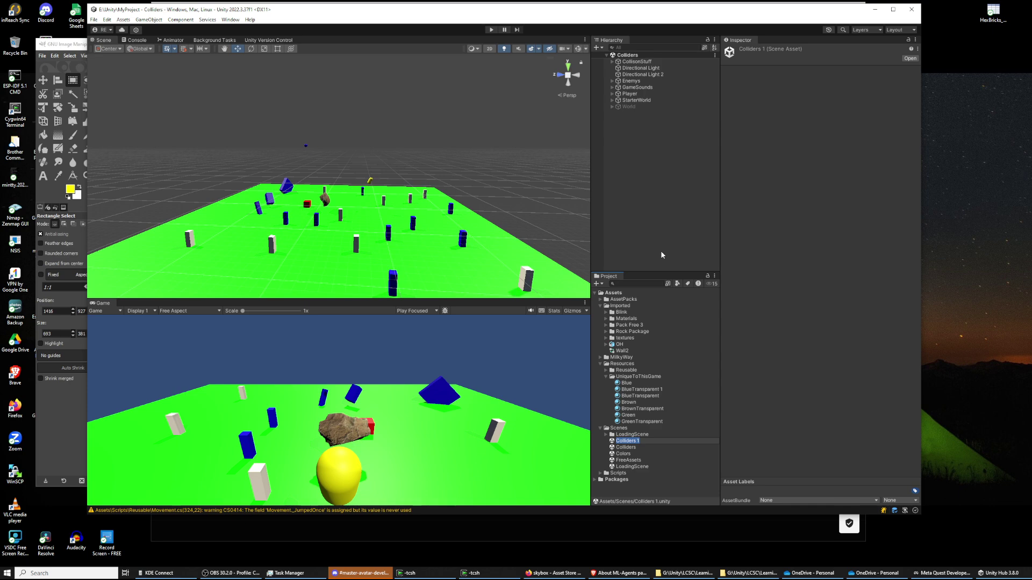
{"action": "type", "text": "Skybox"}
{"action": "key", "text": "Return"}
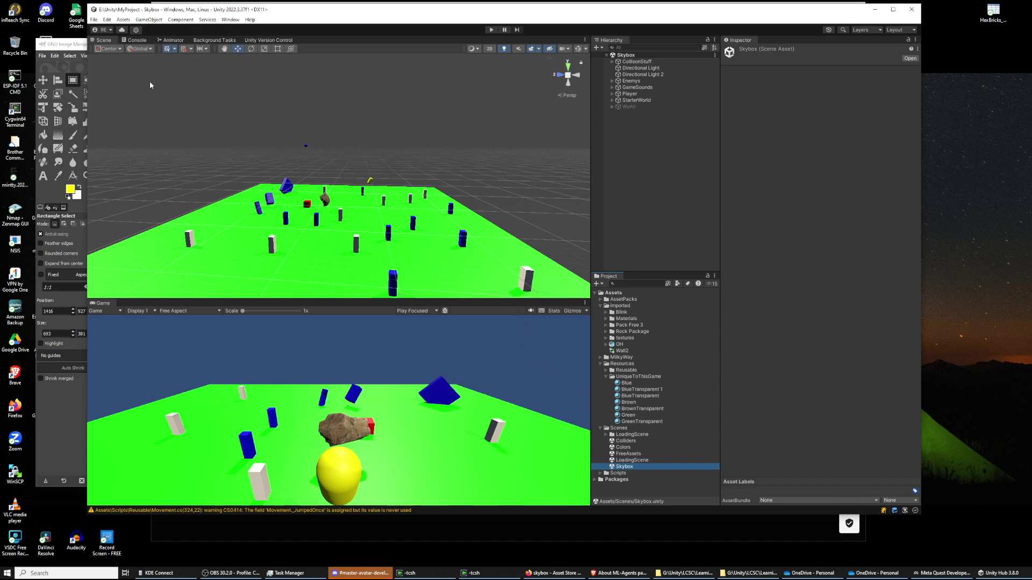
Open the Asset Store, rerun the 'skybox' search, and filter to Free Assets
{"action": "left_click", "coordinate": [230, 19]}
{"action": "left_click", "coordinate": [234, 146]}
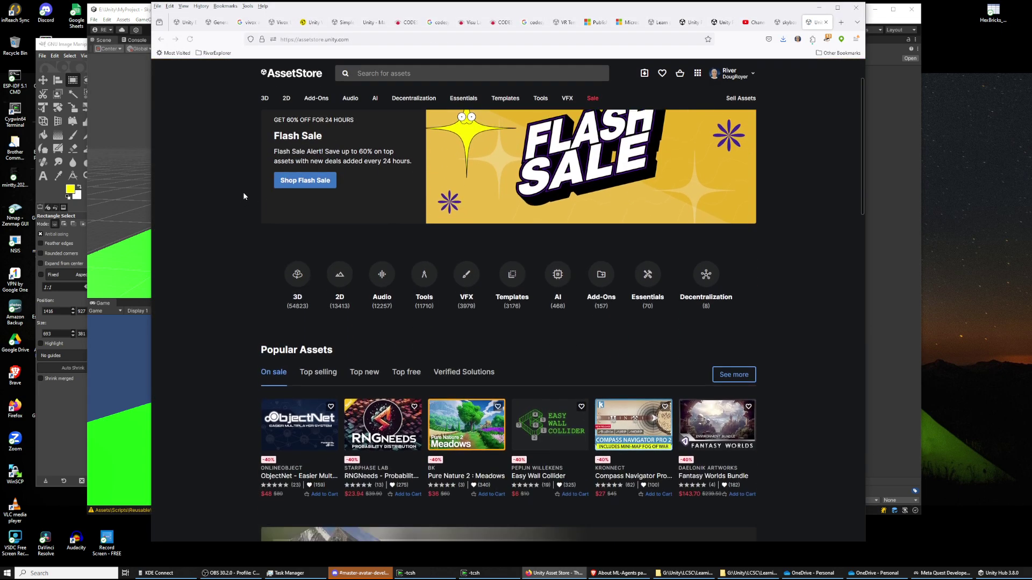
{"action": "scroll", "coordinate": [243, 196], "scroll_direction": "down", "scroll_amount": 2}
{"action": "scroll", "coordinate": [243, 196], "scroll_direction": "up", "scroll_amount": 3}
{"action": "left_click", "coordinate": [431, 89]}
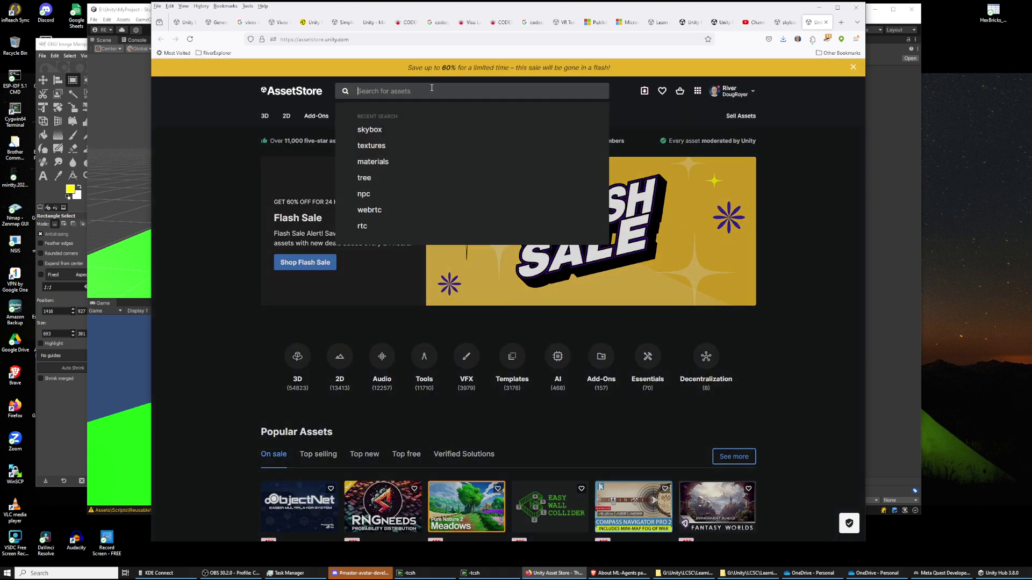
{"action": "left_click", "coordinate": [369, 130]}
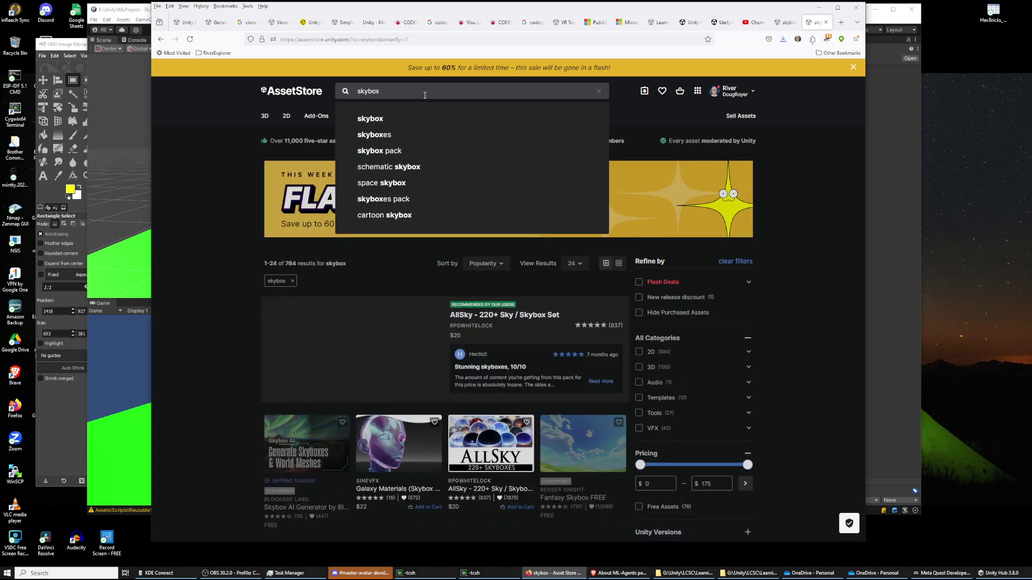
{"action": "left_click", "coordinate": [376, 119]}
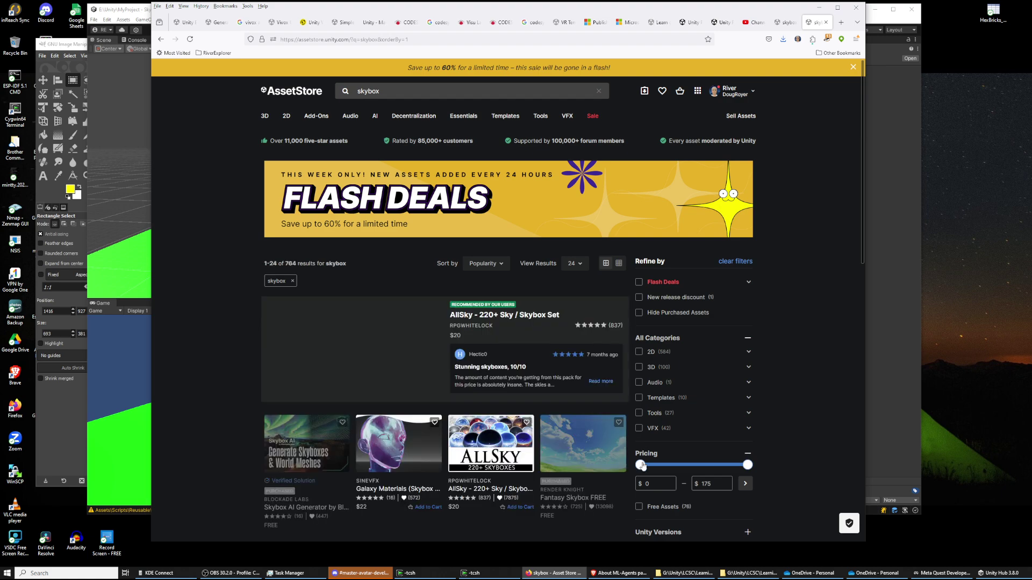
{"action": "left_click", "coordinate": [637, 507]}
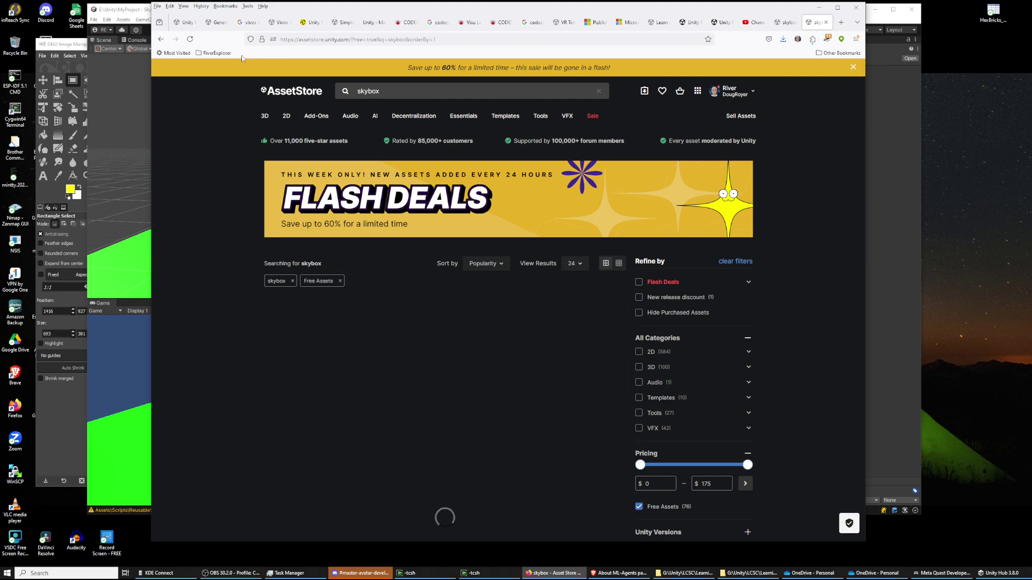
Quick Look the Fantasy Skybox FREE asset and browse its preview images
{"action": "scroll", "coordinate": [244, 142], "scroll_direction": "down", "scroll_amount": 3}
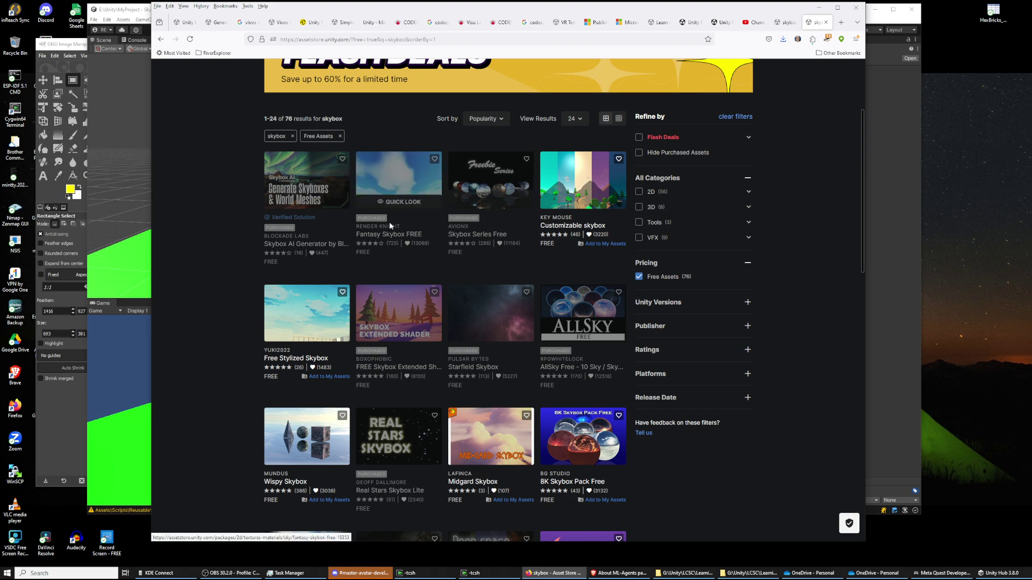
{"action": "left_click", "coordinate": [404, 202]}
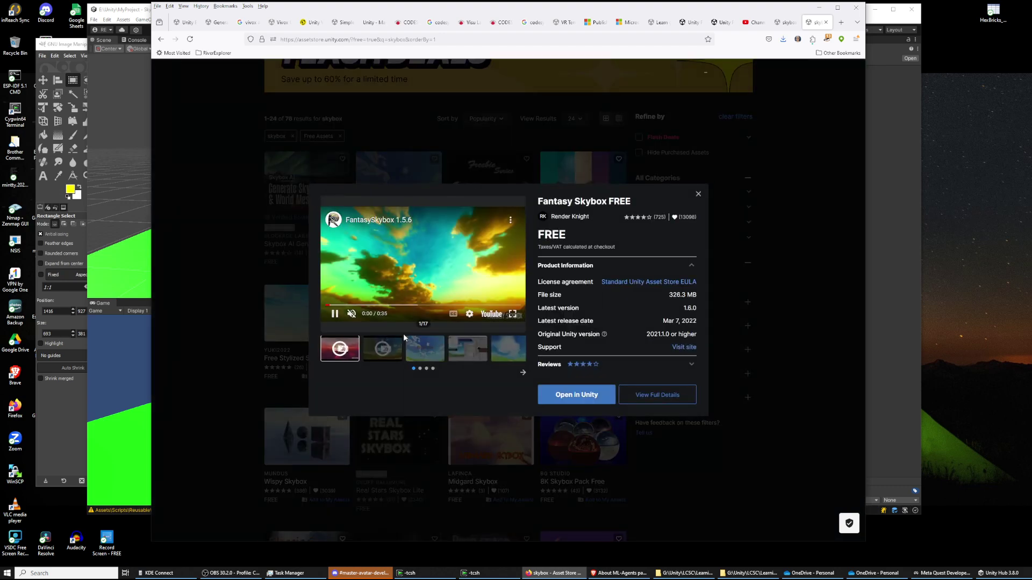
{"action": "left_click", "coordinate": [425, 348]}
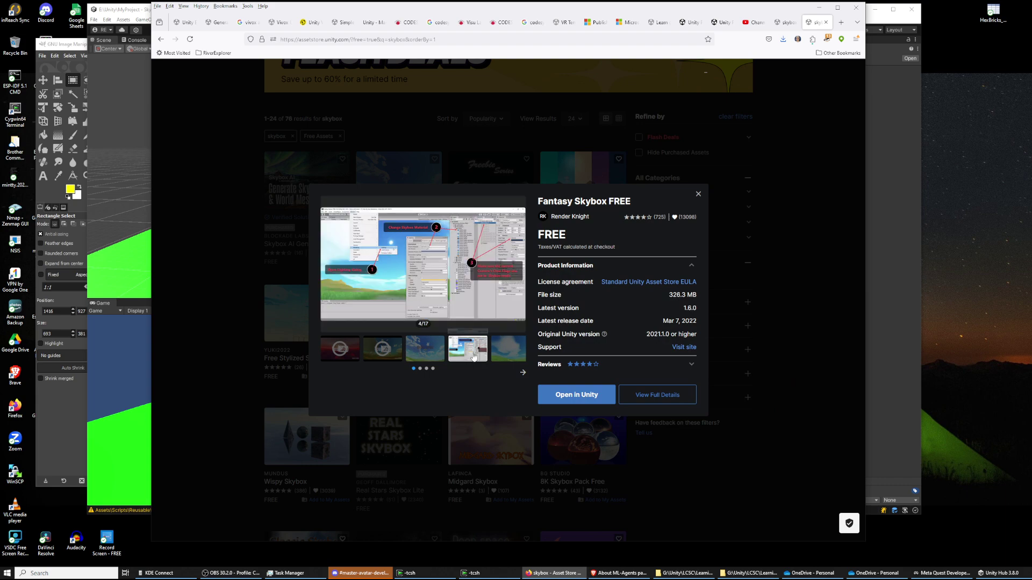
{"action": "left_click", "coordinate": [465, 357]}
{"action": "left_click", "coordinate": [505, 354]}
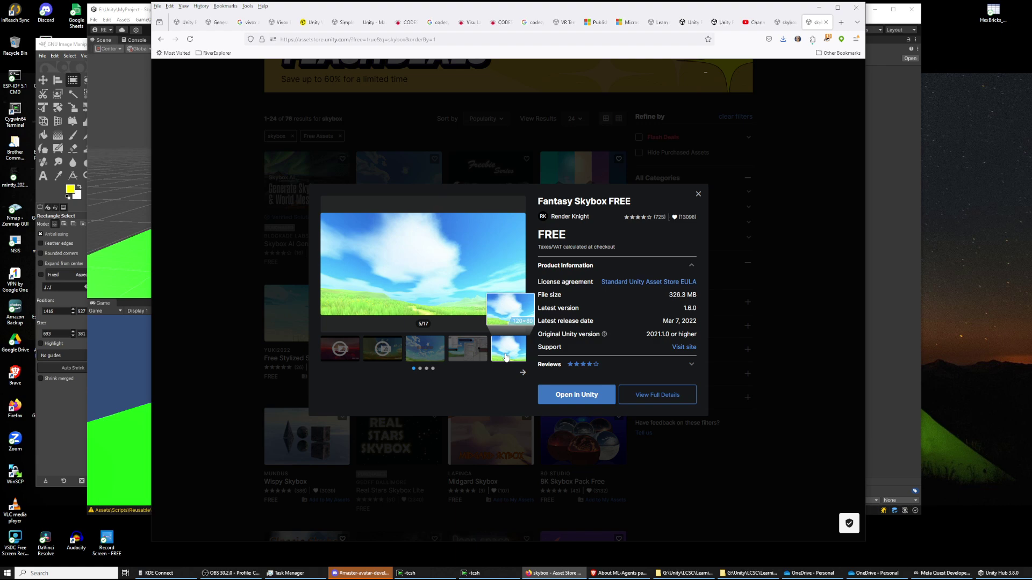
{"action": "left_click", "coordinate": [697, 194]}
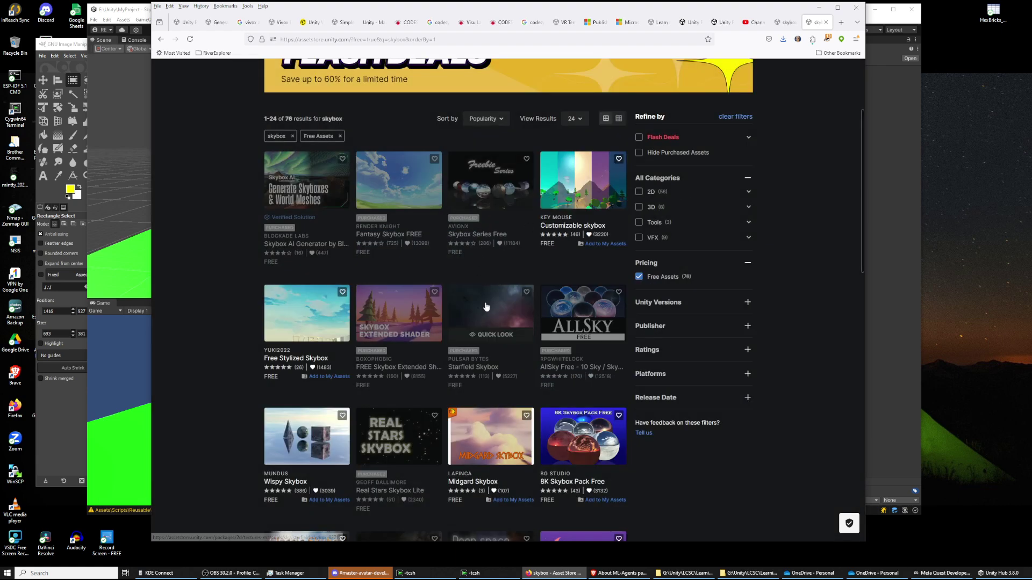
Preview 8K Skybox Pack Free and add it to My Assets, accepting the terms
{"action": "scroll", "coordinate": [290, 240], "scroll_direction": "down", "scroll_amount": 3}
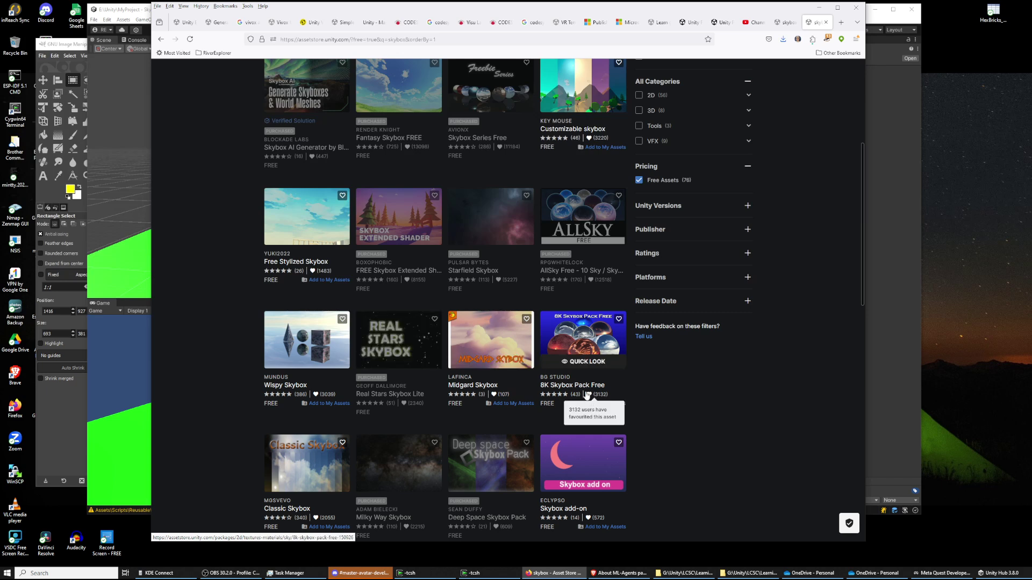
{"action": "left_click", "coordinate": [579, 365]}
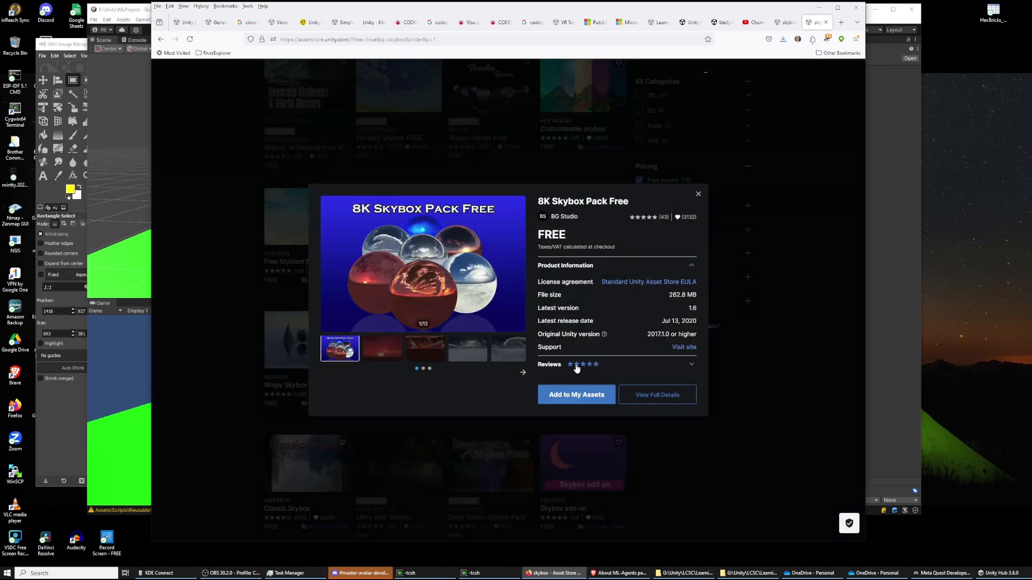
{"action": "left_click", "coordinate": [394, 352]}
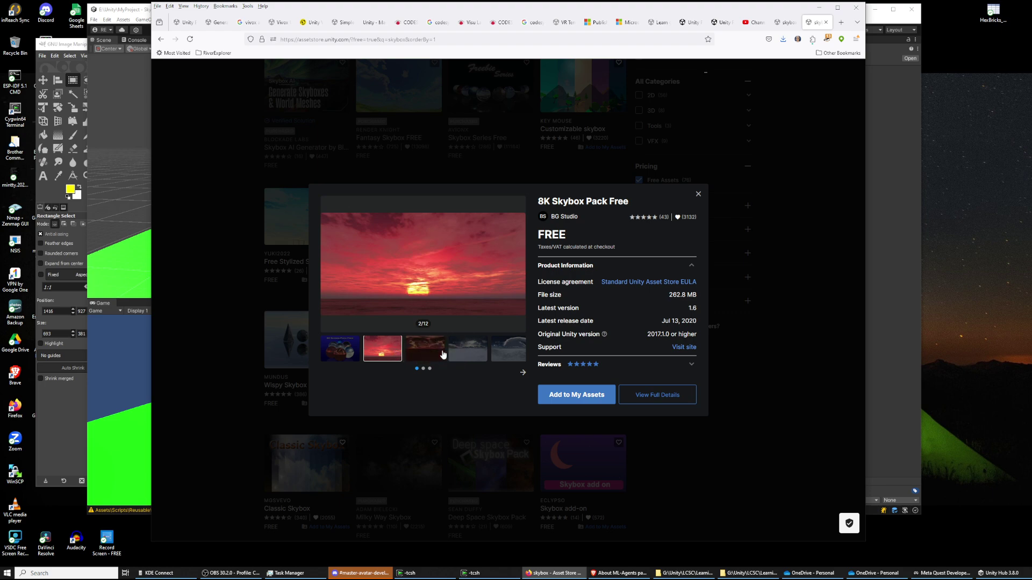
{"action": "left_click", "coordinate": [426, 350]}
{"action": "left_click", "coordinate": [482, 353]}
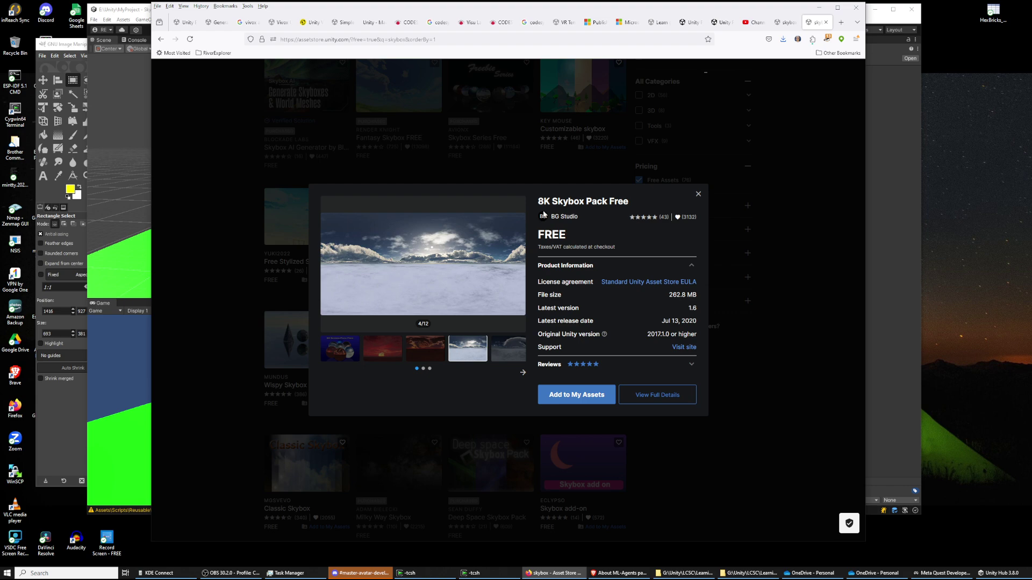
{"action": "left_click", "coordinate": [580, 393]}
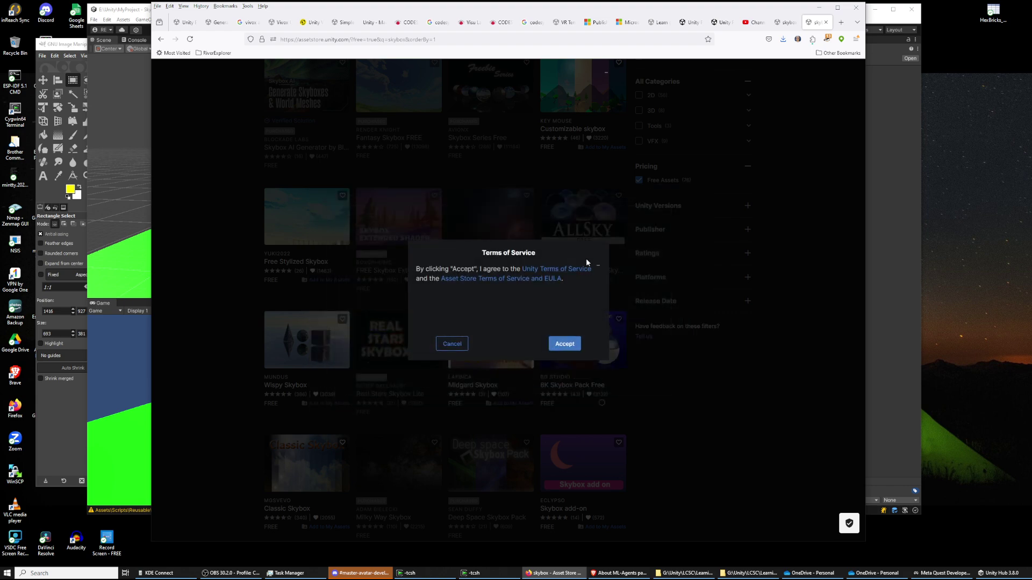
{"action": "left_click", "coordinate": [564, 344]}
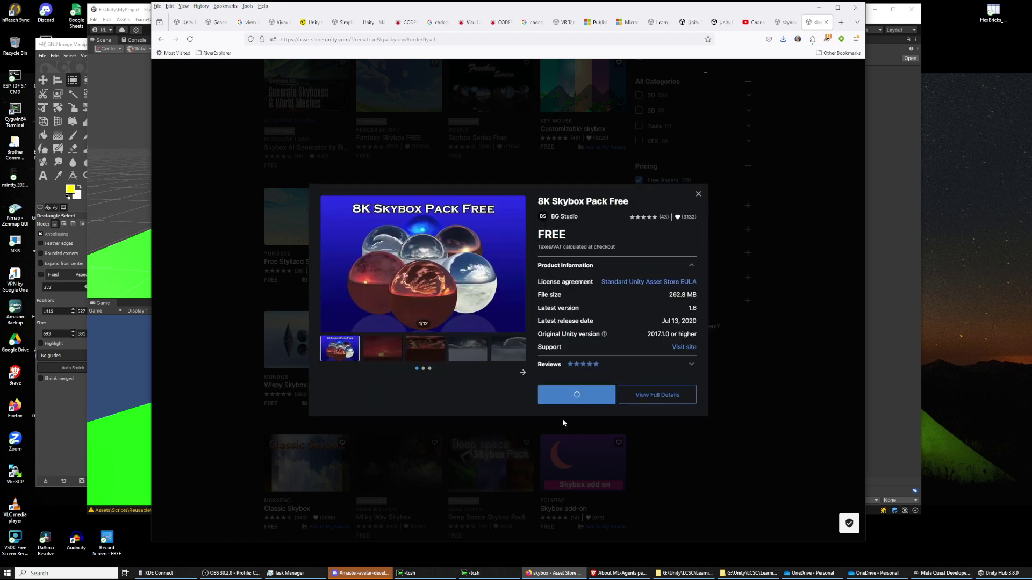
{"action": "left_click", "coordinate": [678, 86]}
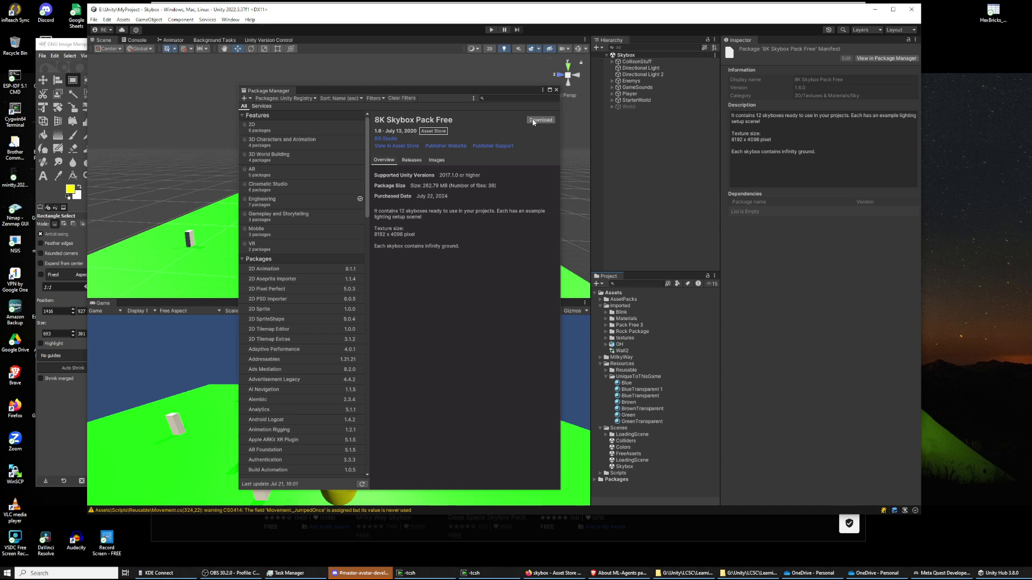
Download 8K Skybox Pack Free in Package Manager and open its Import Unity Package list
{"action": "left_click", "coordinate": [533, 121]}
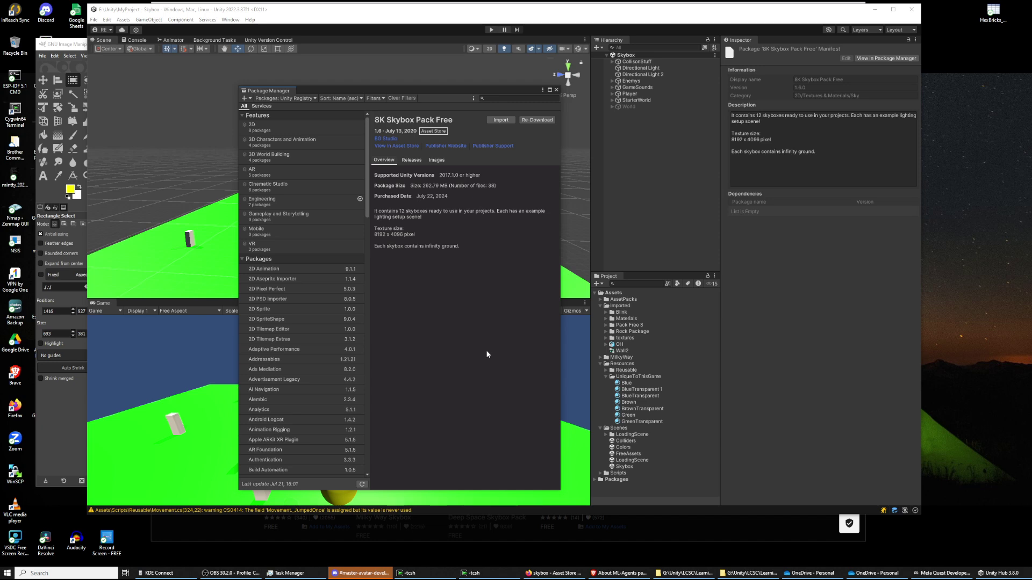
{"action": "scroll", "coordinate": [281, 460], "scroll_direction": "down", "scroll_amount": 10}
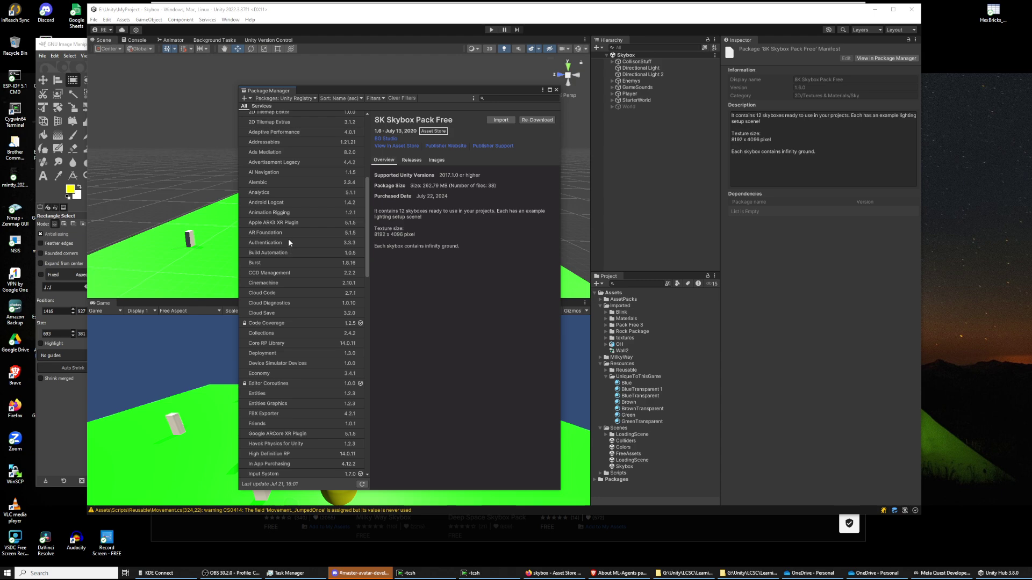
{"action": "left_click_drag", "start_coordinate": [368, 216], "coordinate": [366, 111]}
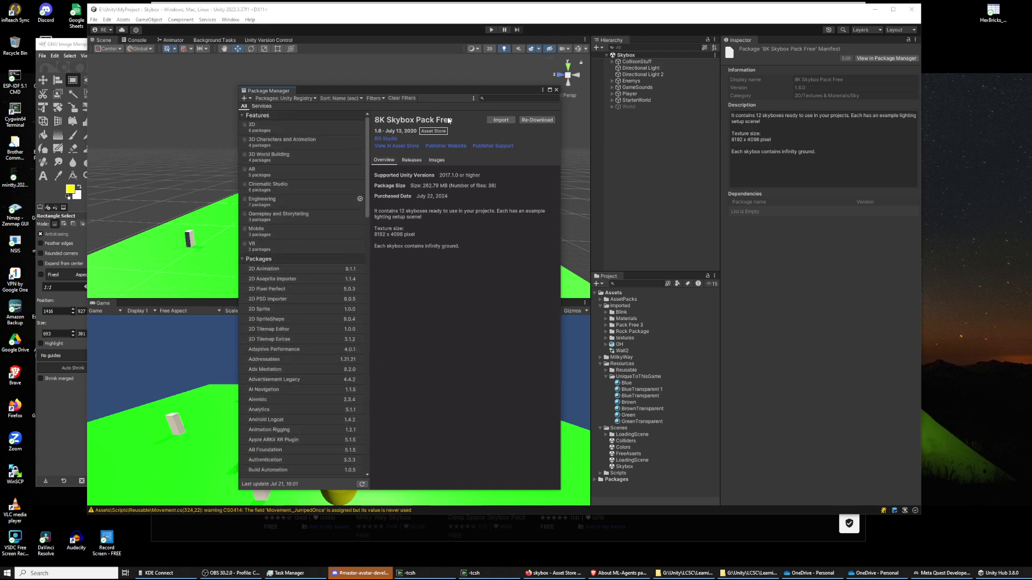
{"action": "left_click", "coordinate": [499, 121]}
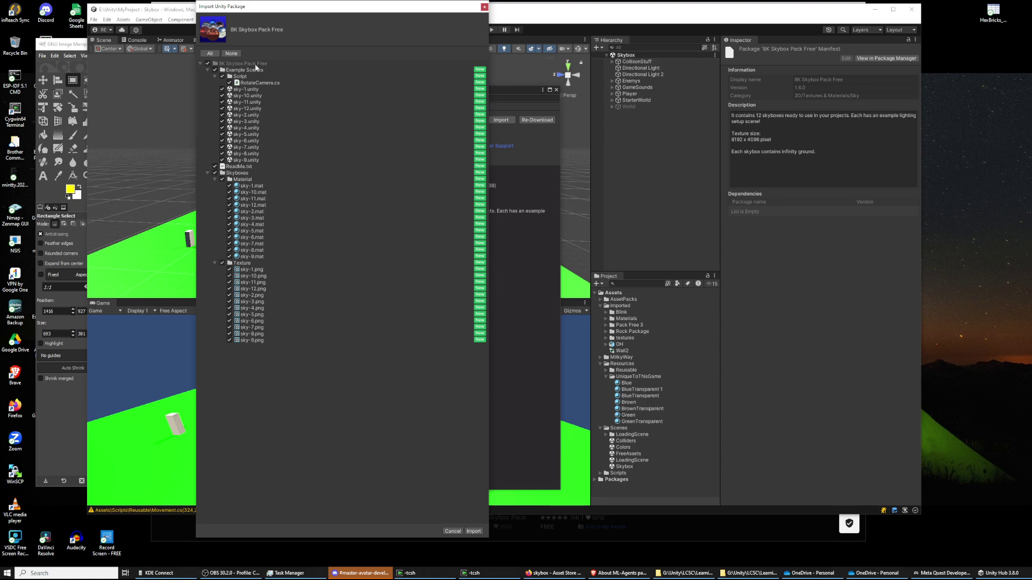
Import every 8K Skybox Pack Free file, moving the progress window aside
{"action": "left_click", "coordinate": [474, 531]}
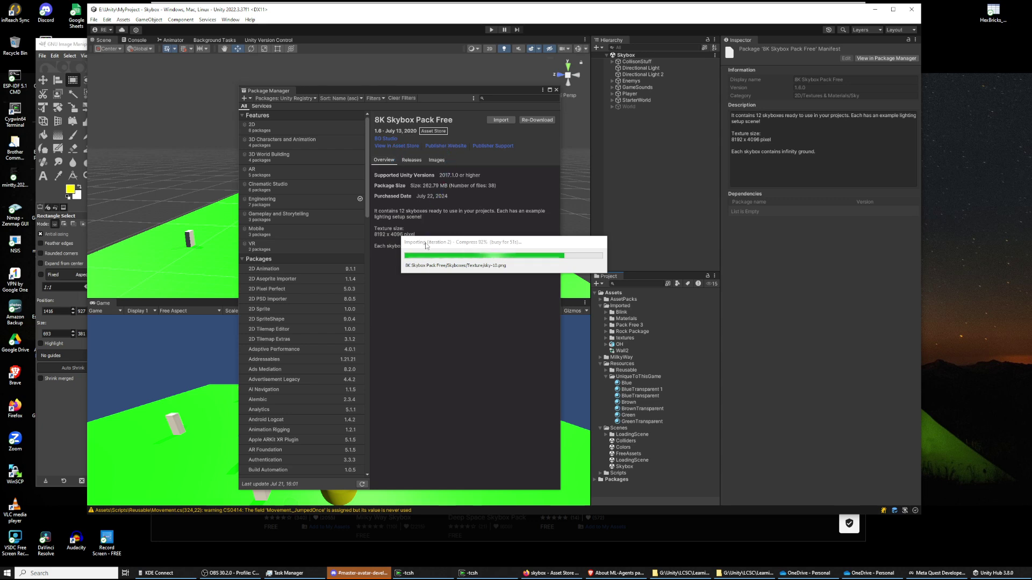
{"action": "left_click_drag", "start_coordinate": [426, 245], "coordinate": [616, 219]}
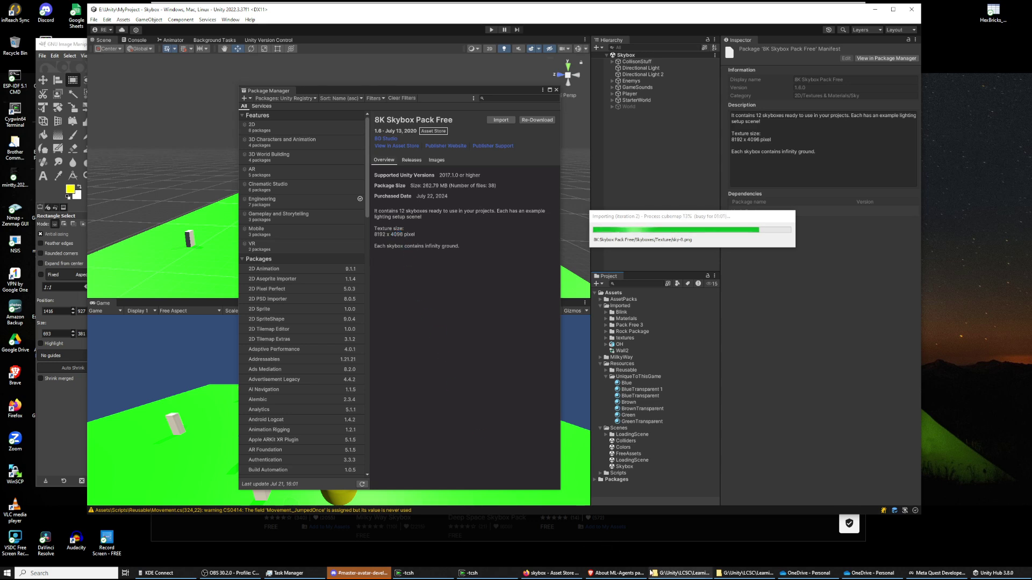
Dismiss the Added to My Assets notice and browse the Wispy Skybox preview images
{"action": "left_click", "coordinate": [558, 573]}
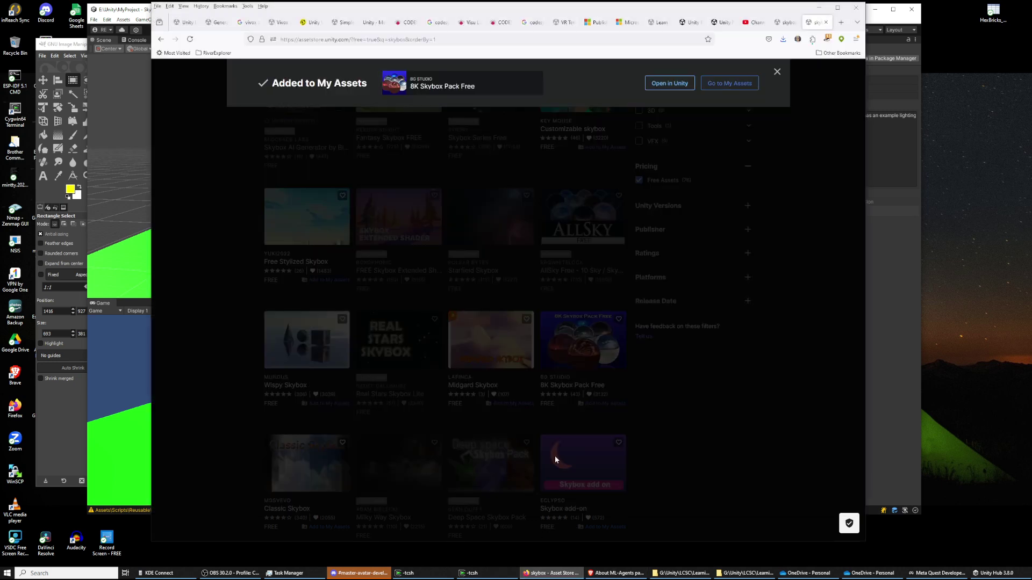
{"action": "left_click", "coordinate": [776, 72]}
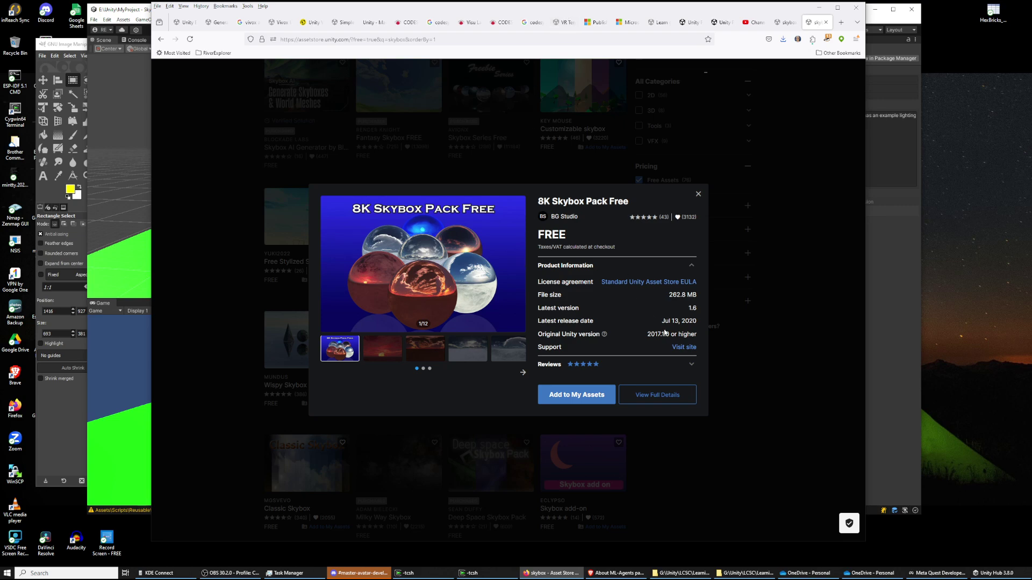
{"action": "left_click", "coordinate": [698, 194]}
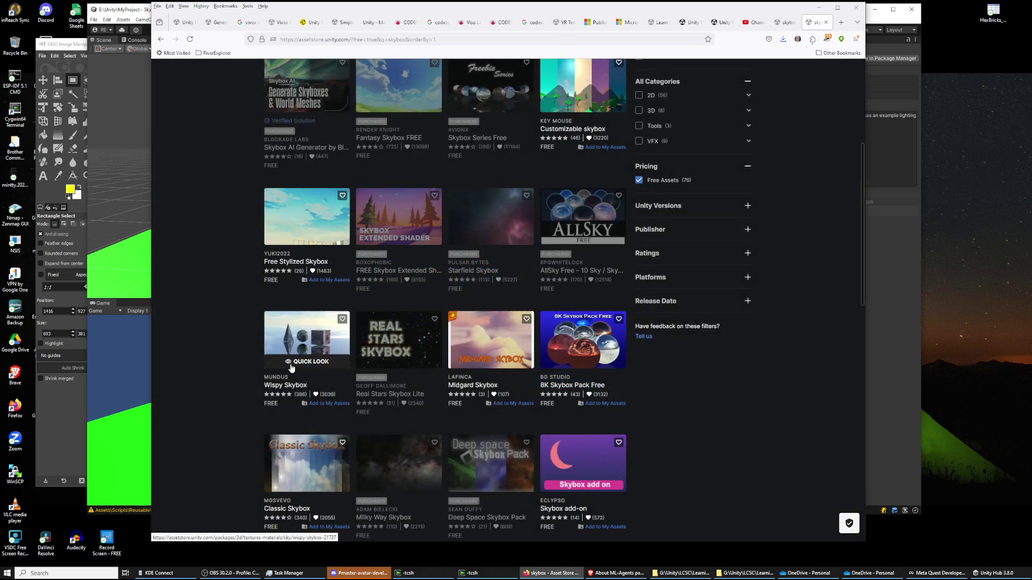
{"action": "left_click", "coordinate": [290, 363]}
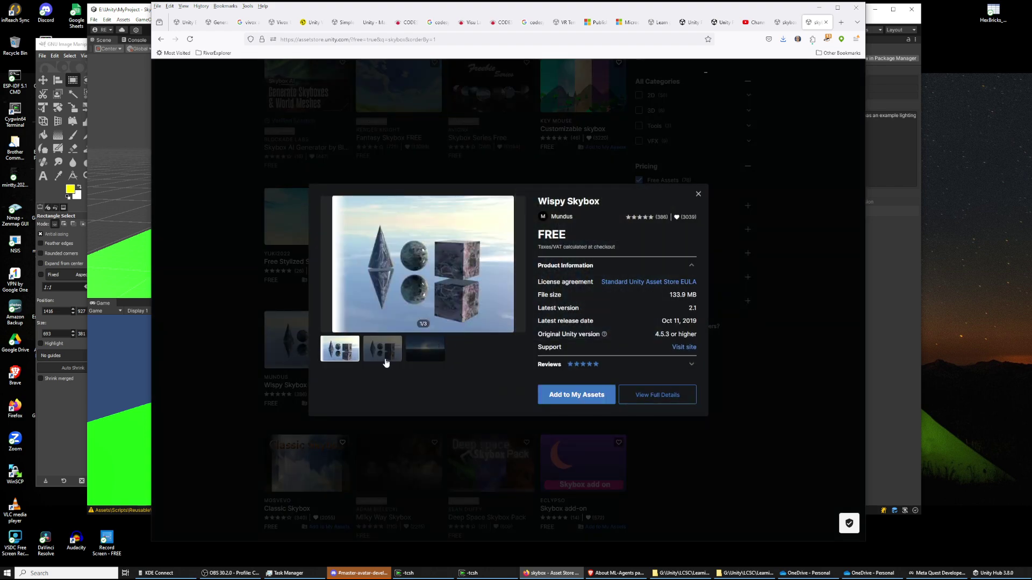
{"action": "left_click", "coordinate": [417, 354]}
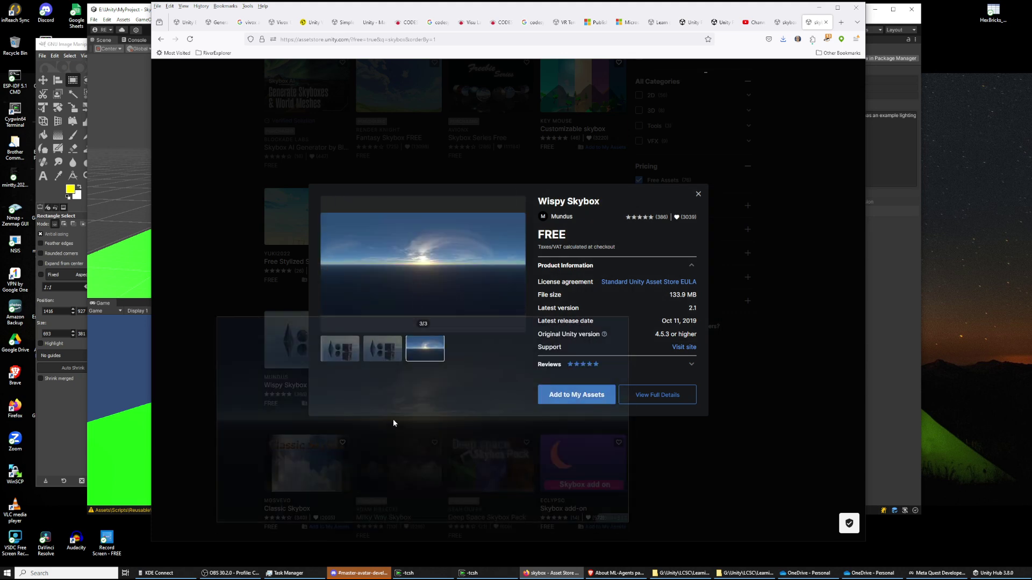
{"action": "left_click", "coordinate": [379, 354]}
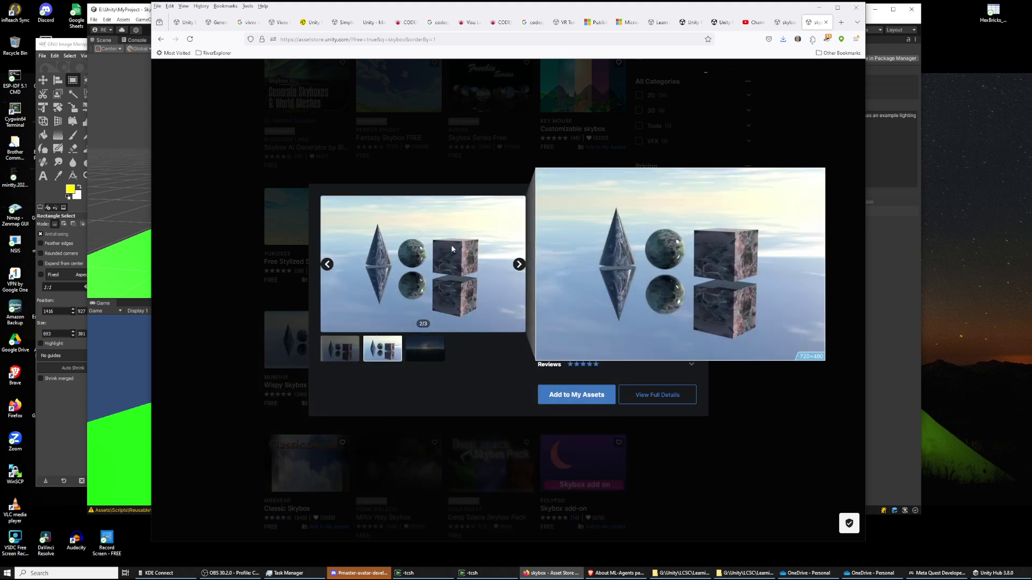
{"action": "left_click", "coordinate": [431, 344]}
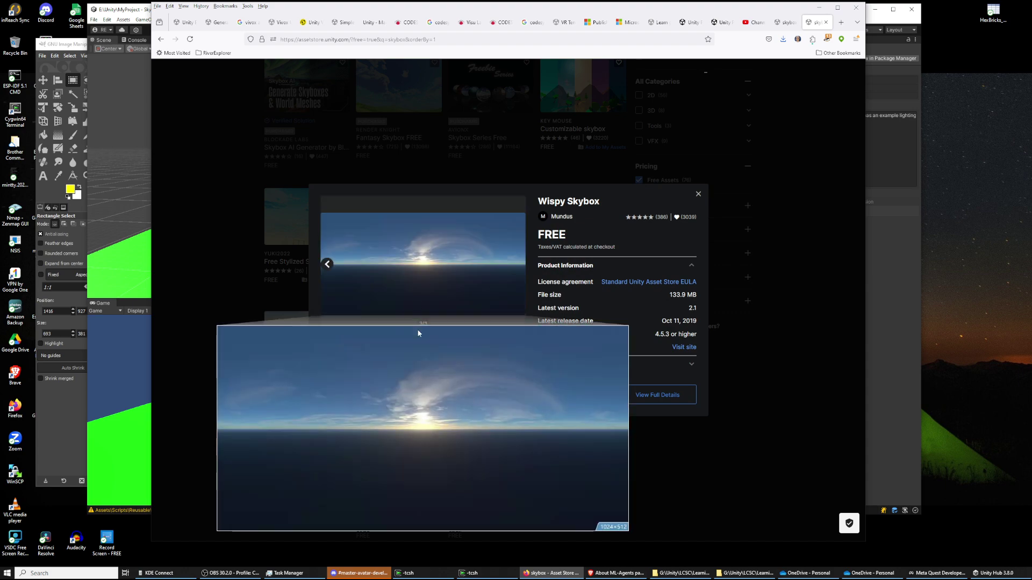
{"action": "left_click", "coordinate": [346, 353]}
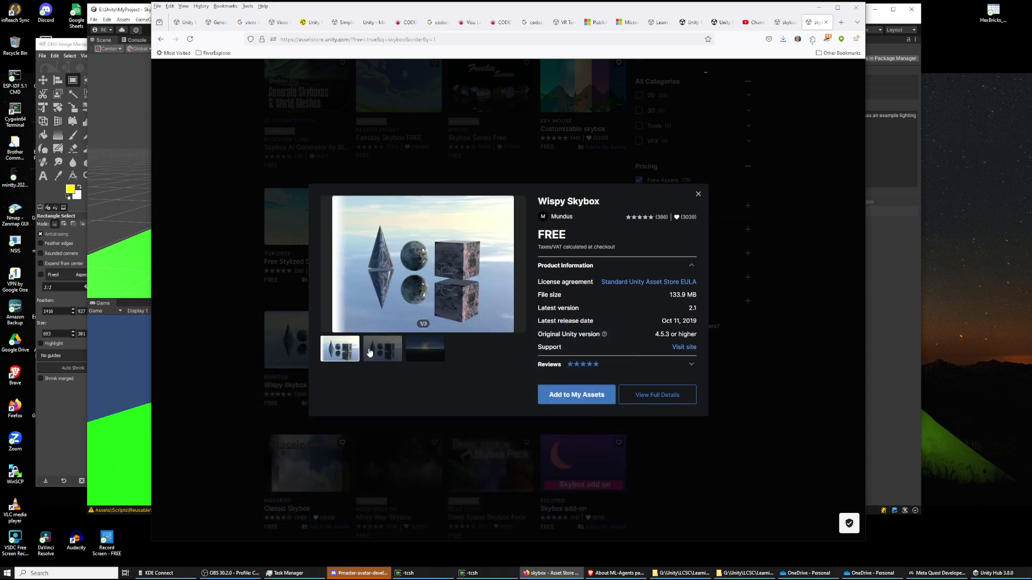
{"action": "left_click", "coordinate": [433, 352]}
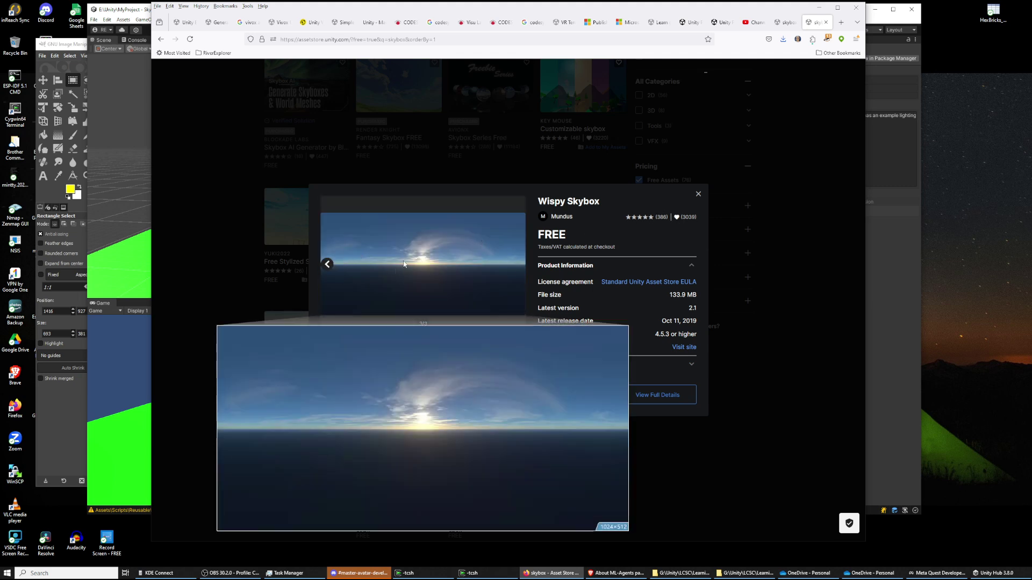
{"action": "left_click", "coordinate": [697, 192]}
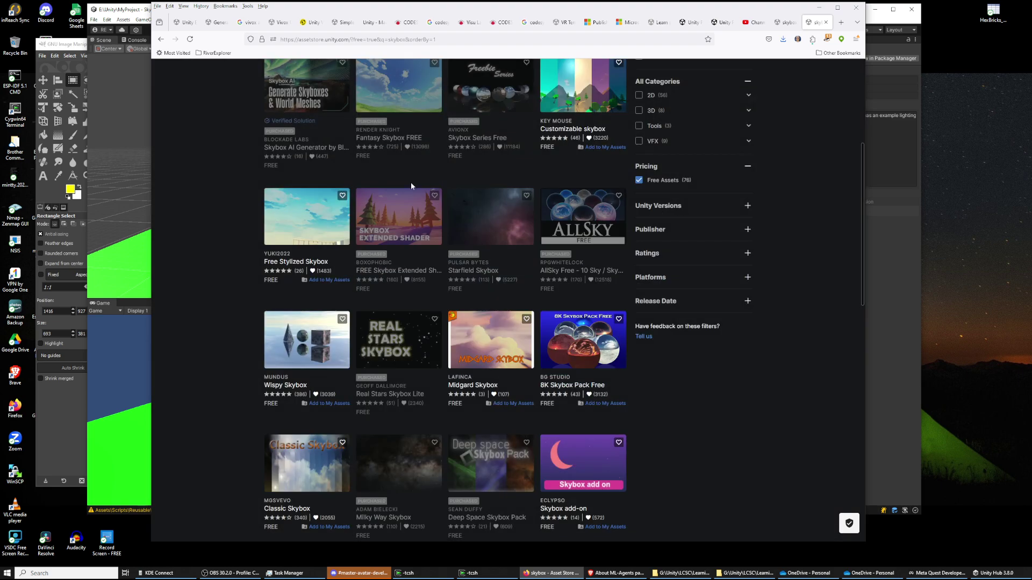
Browse the Real Stars Skybox Lite preview images
{"action": "scroll", "coordinate": [378, 211], "scroll_direction": "down", "scroll_amount": 3}
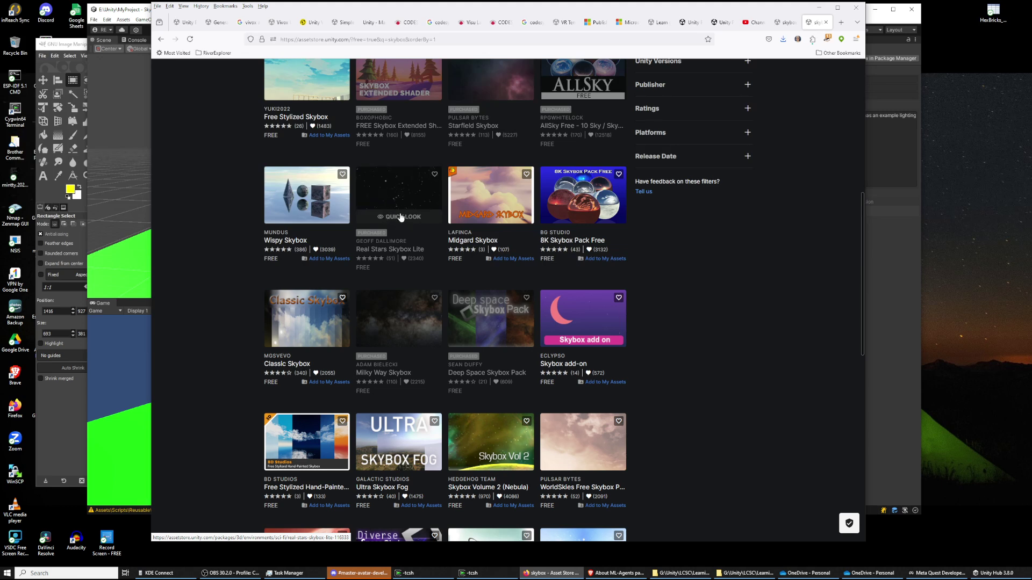
{"action": "left_click", "coordinate": [400, 217]}
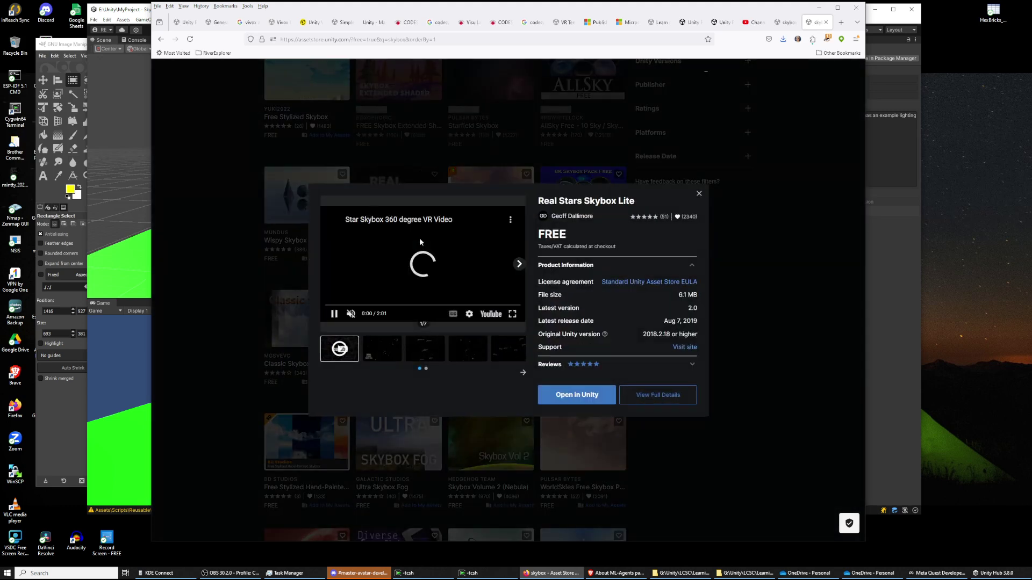
{"action": "left_click", "coordinate": [385, 348]}
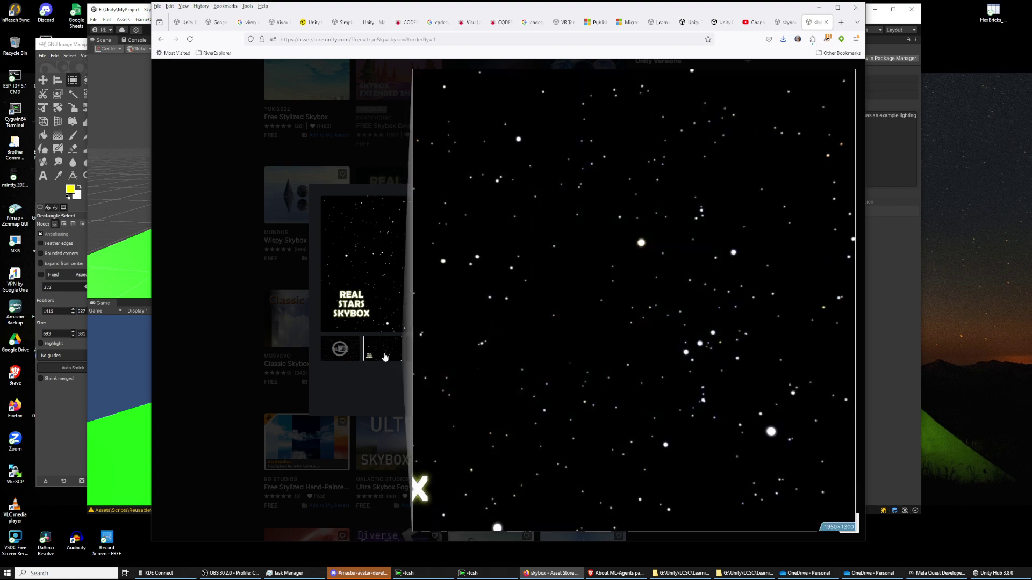
{"action": "left_click", "coordinate": [424, 348]}
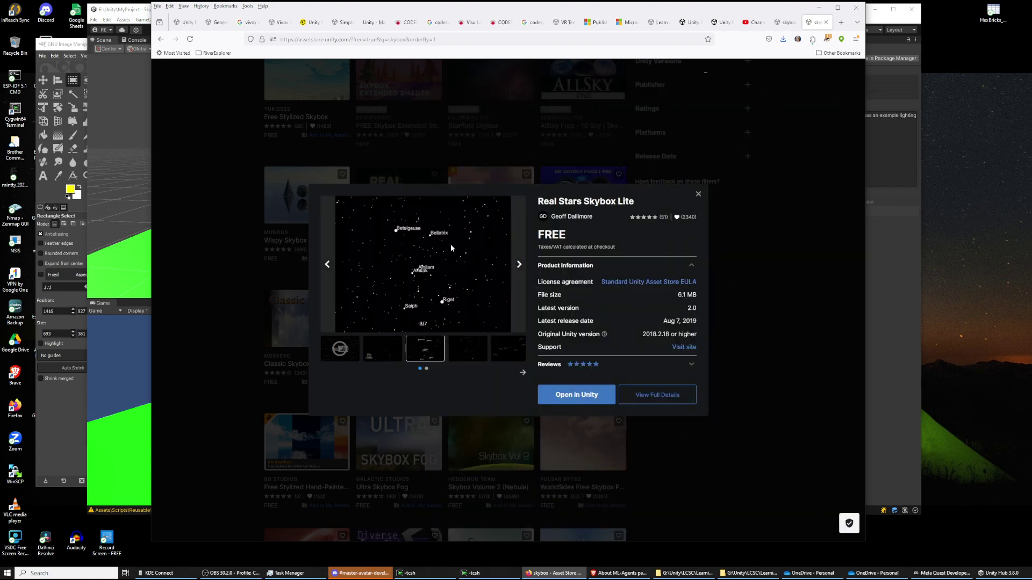
{"action": "mouse_move", "coordinate": [408, 253]}
{"action": "left_click", "coordinate": [698, 195]}
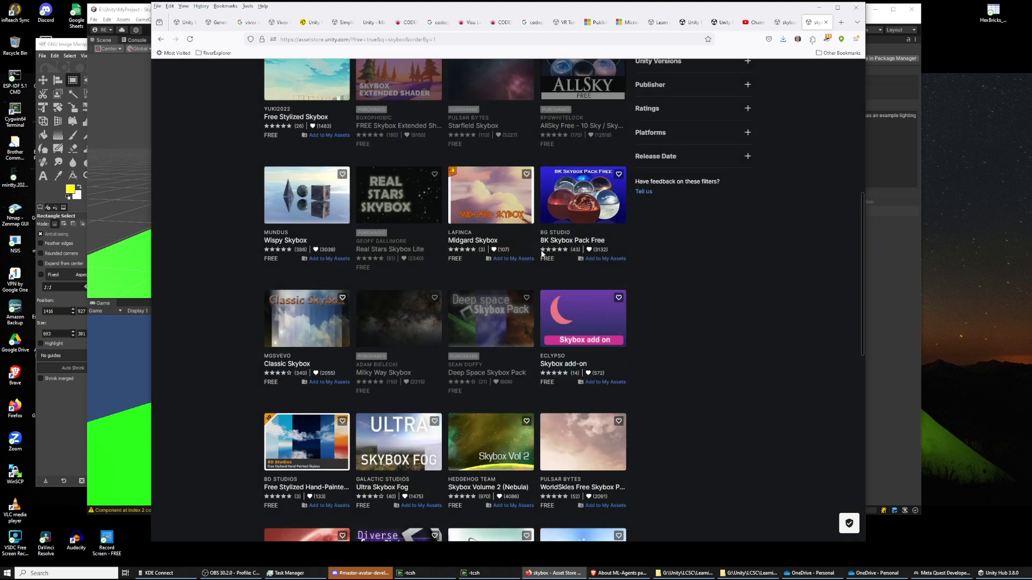
Browse the Milky Way Skybox preview images
{"action": "scroll", "coordinate": [404, 210], "scroll_direction": "down", "scroll_amount": 2}
{"action": "scroll", "coordinate": [404, 210], "scroll_direction": "down", "scroll_amount": 3}
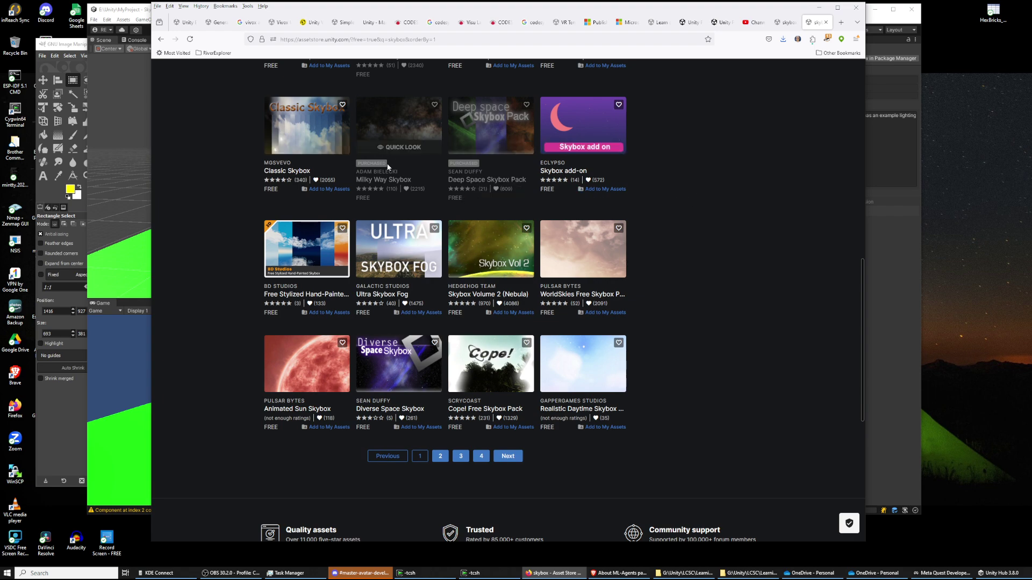
{"action": "left_click", "coordinate": [389, 150]}
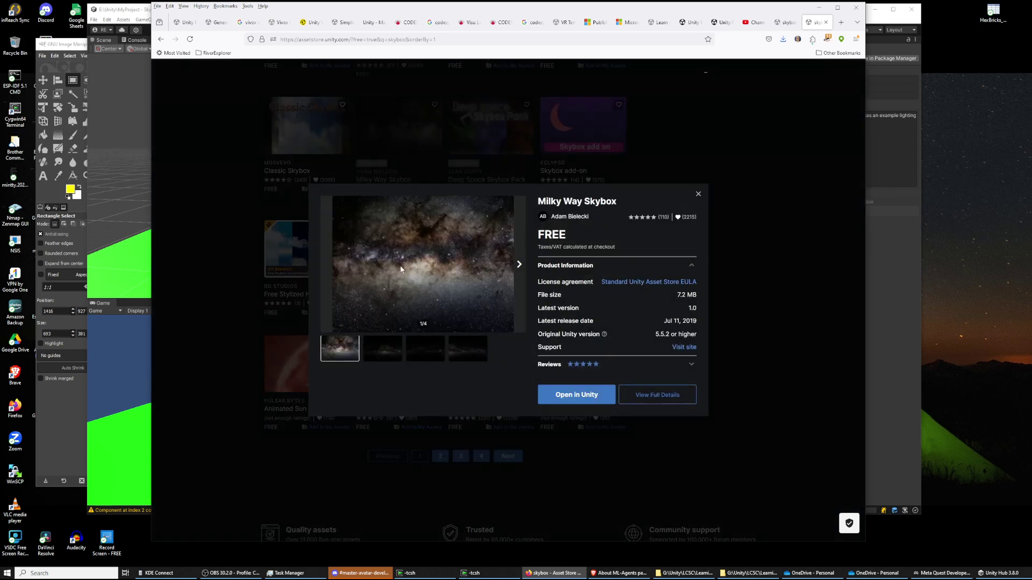
{"action": "left_click", "coordinate": [382, 349]}
{"action": "left_click", "coordinate": [422, 350]}
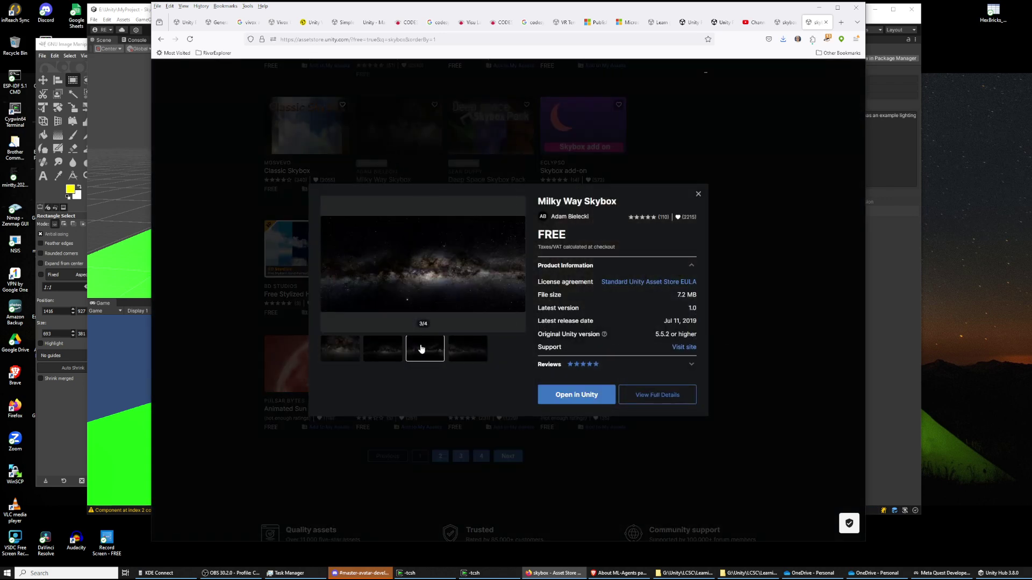
{"action": "left_click", "coordinate": [456, 347]}
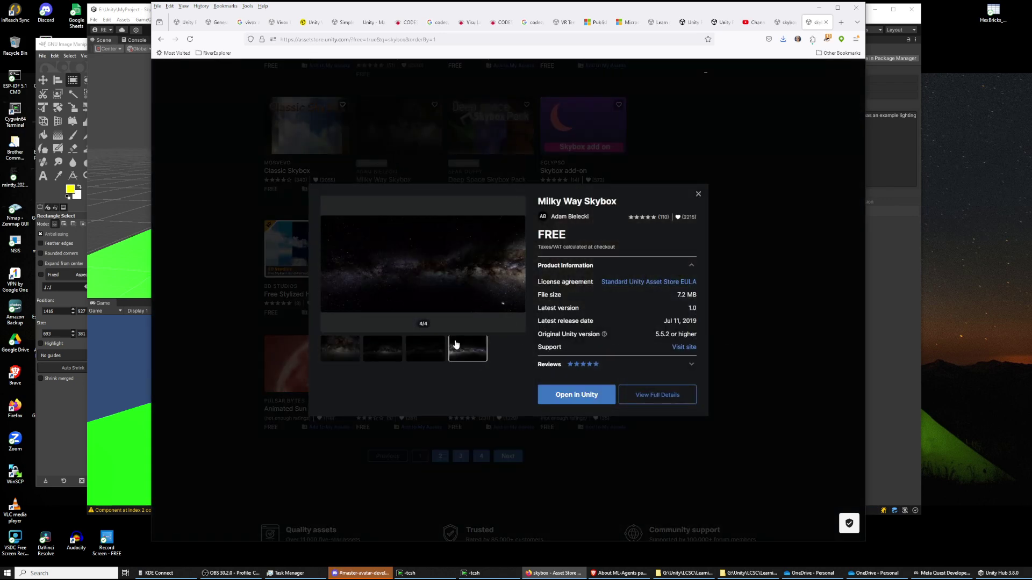
{"action": "left_click", "coordinate": [698, 194]}
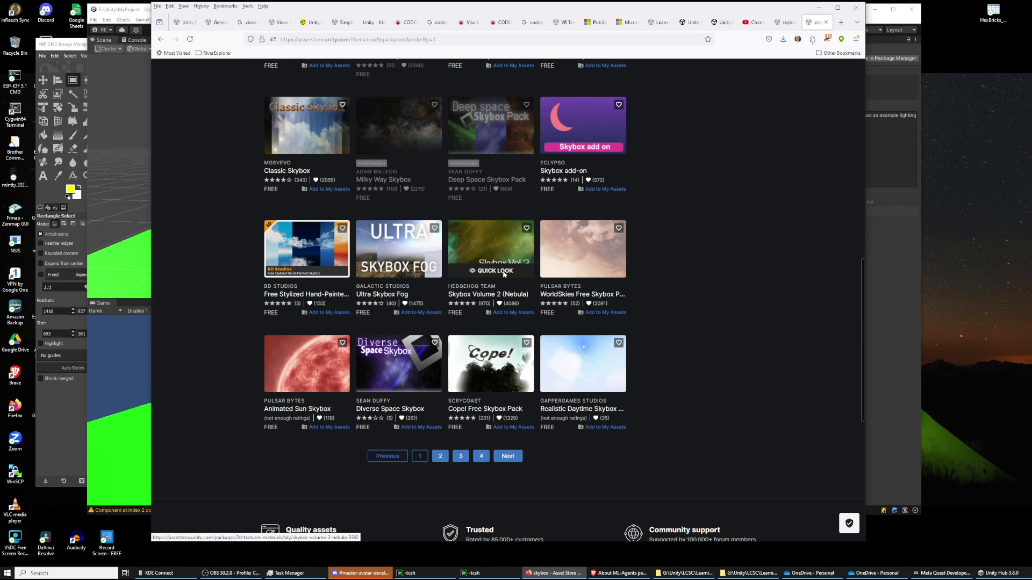
Browse the Skybox Volume 2 (Nebula) preview images, then minimise the browser
{"action": "left_click", "coordinate": [495, 271]}
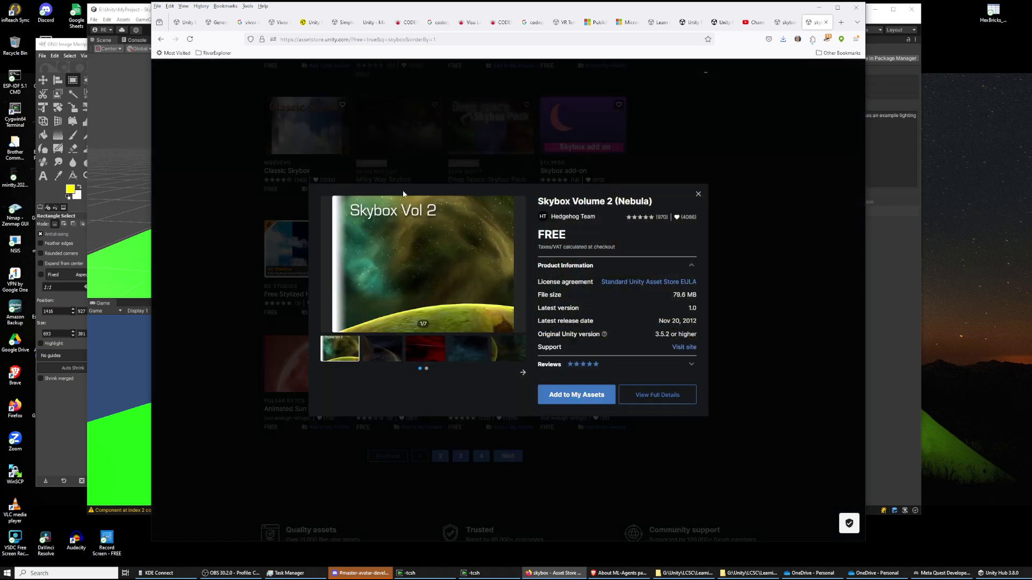
{"action": "mouse_move", "coordinate": [381, 222]}
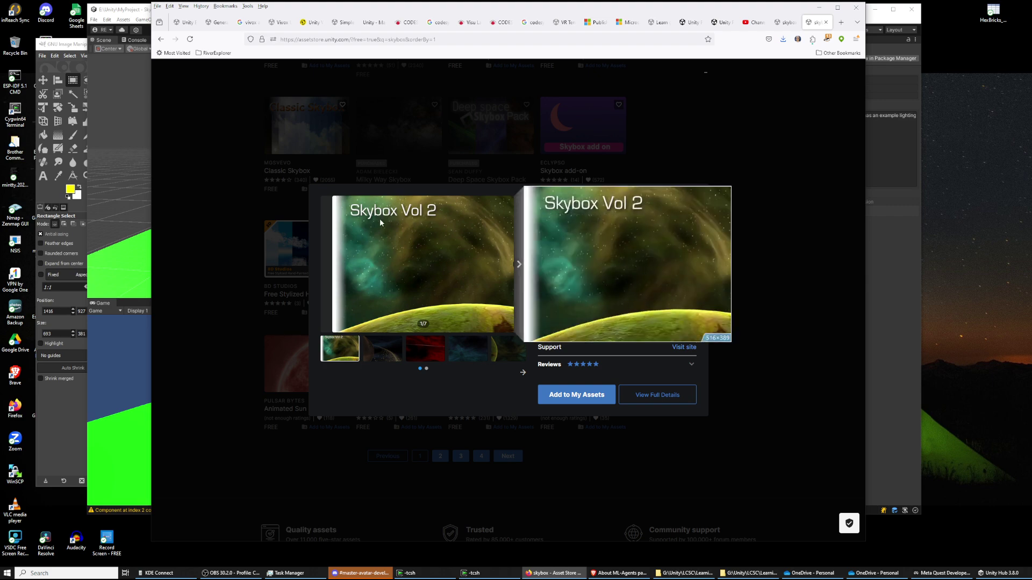
{"action": "left_click", "coordinate": [385, 350]}
{"action": "left_click", "coordinate": [430, 353]}
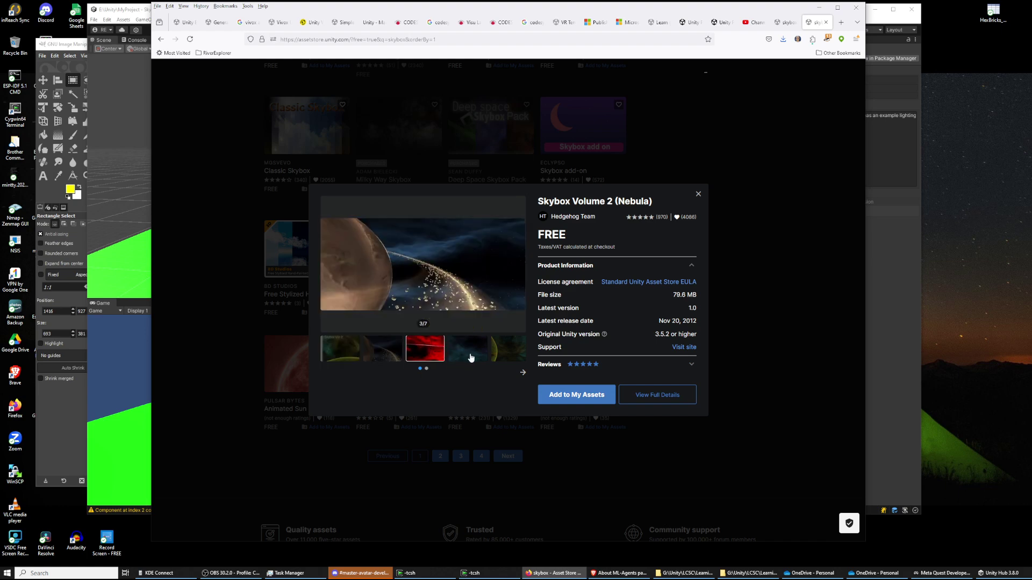
{"action": "left_click", "coordinate": [471, 356]}
{"action": "left_click", "coordinate": [698, 195]}
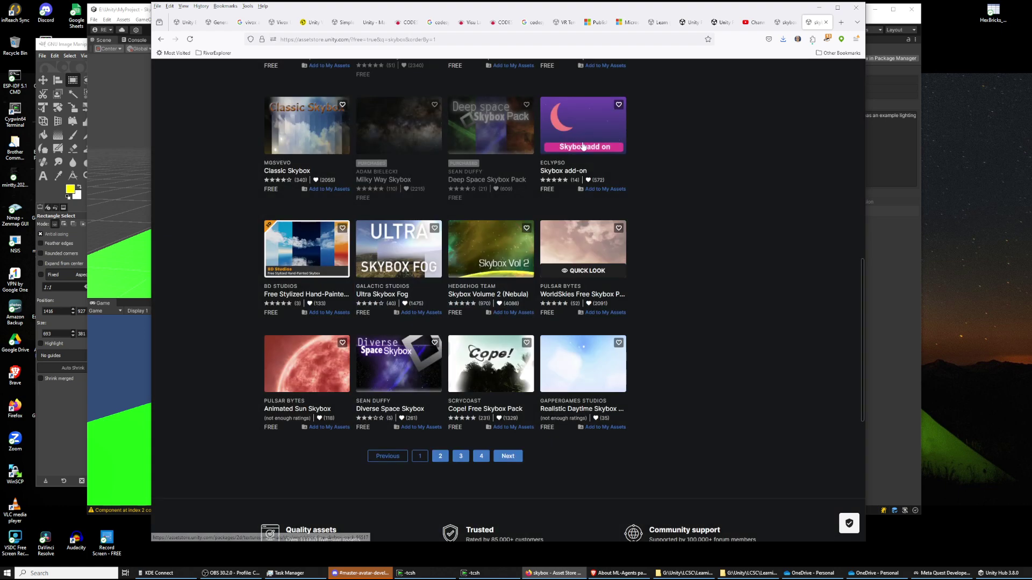
{"action": "left_click", "coordinate": [818, 7]}
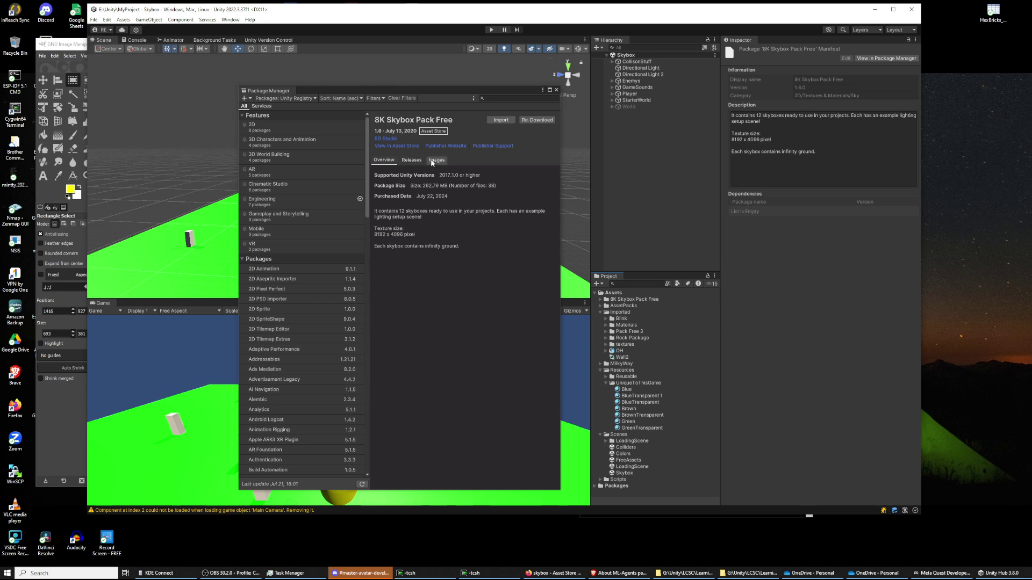
Show the 8K Skybox Pack Free Images, then open BG Studio's publisher website
{"action": "left_click", "coordinate": [433, 160]}
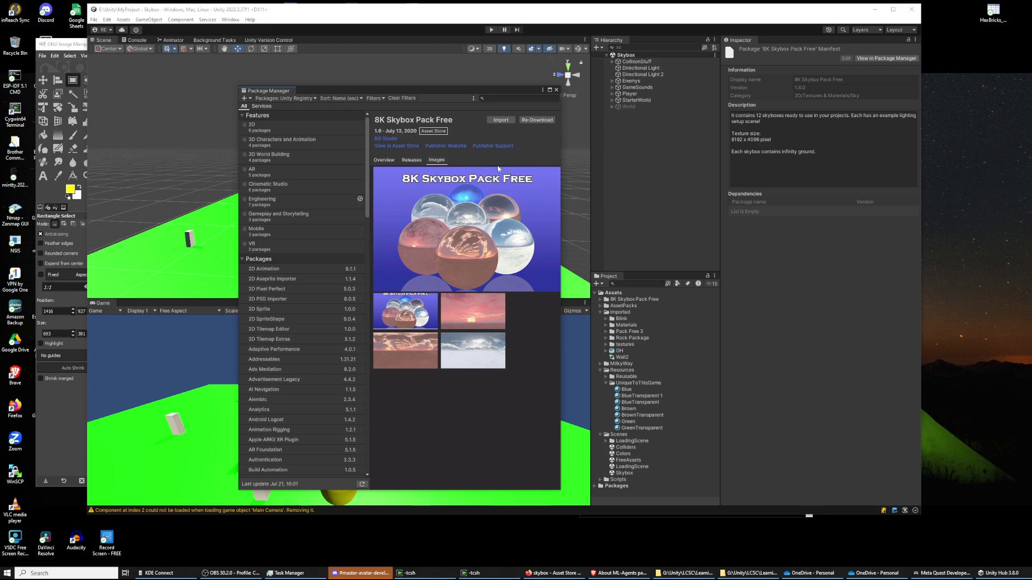
{"action": "left_click", "coordinate": [449, 146]}
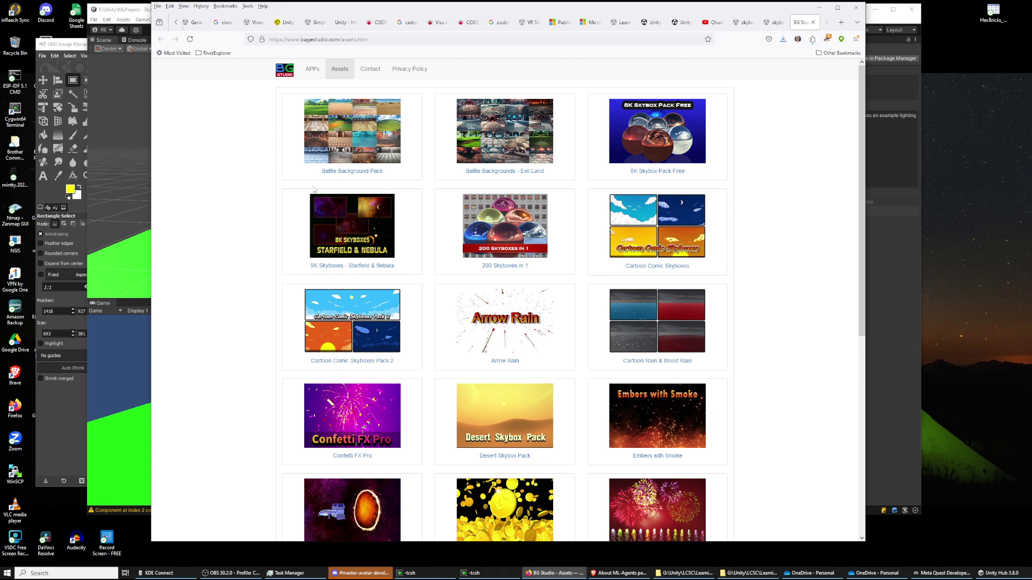
Scroll through BG Studio's assets page, then close that browser tab
{"action": "scroll", "coordinate": [313, 189], "scroll_direction": "down", "scroll_amount": 6}
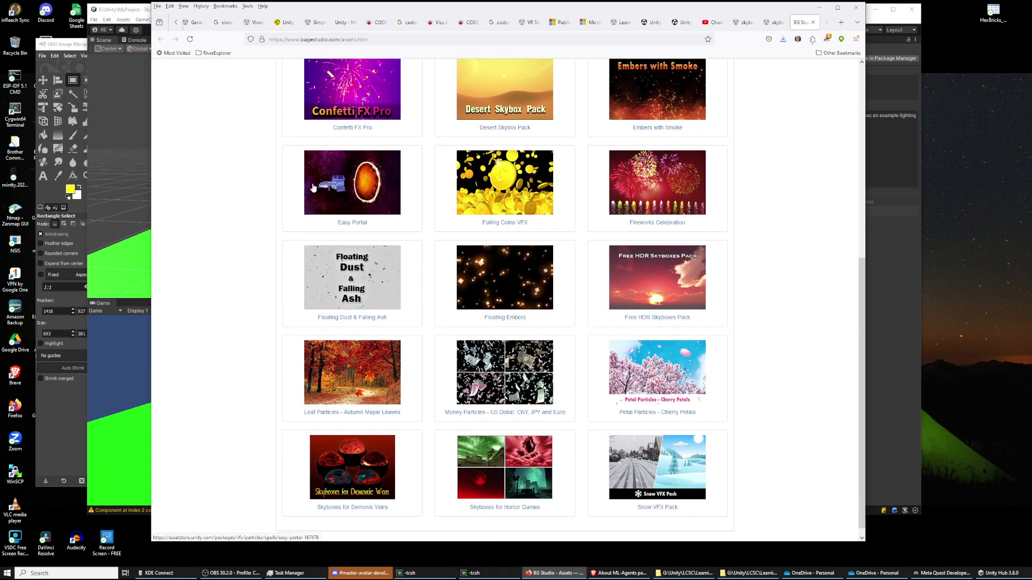
{"action": "scroll", "coordinate": [312, 185], "scroll_direction": "up", "scroll_amount": 6}
{"action": "scroll", "coordinate": [311, 185], "scroll_direction": "down", "scroll_amount": 6}
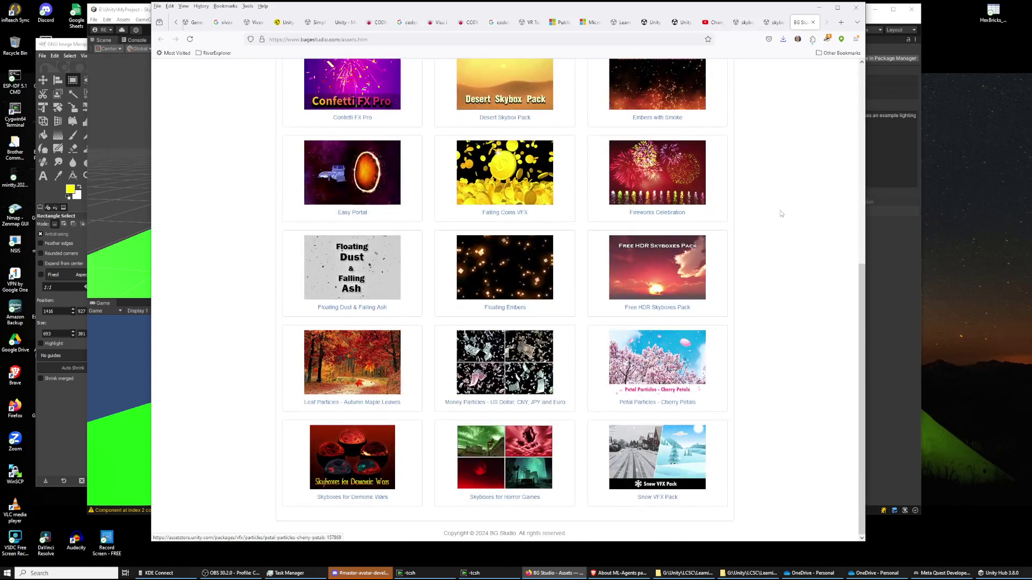
{"action": "left_click", "coordinate": [812, 22]}
Minimise the browser, close Package Manager, and expand the 8K Skybox Pack Free folder
{"action": "left_click", "coordinate": [819, 9]}
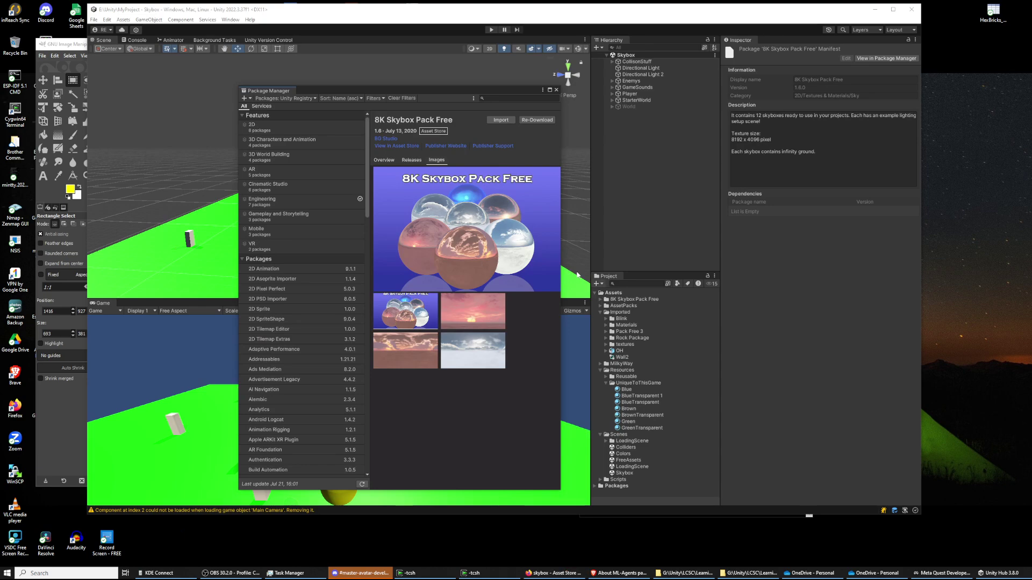
{"action": "left_click", "coordinate": [556, 90]}
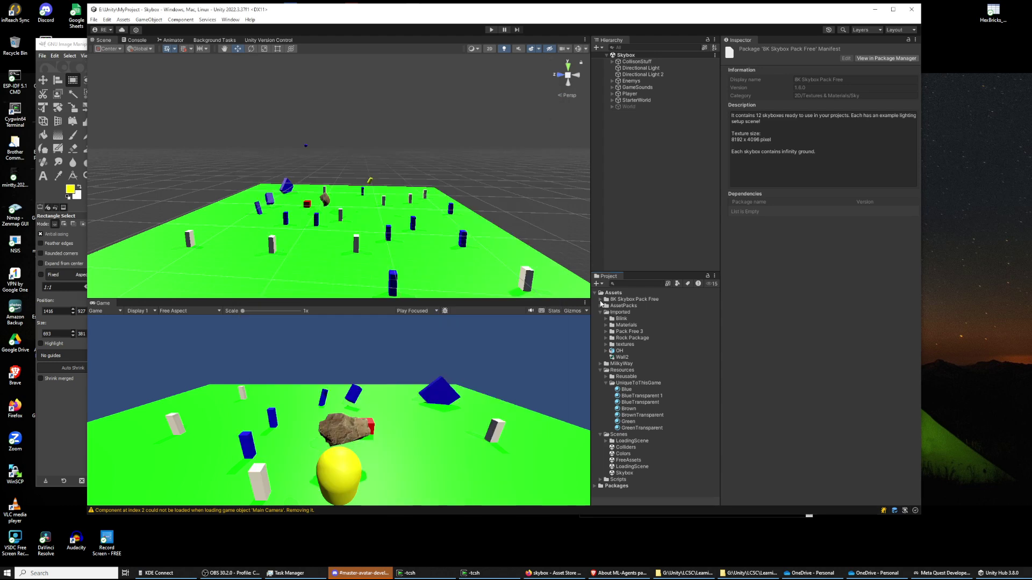
{"action": "left_click", "coordinate": [600, 299]}
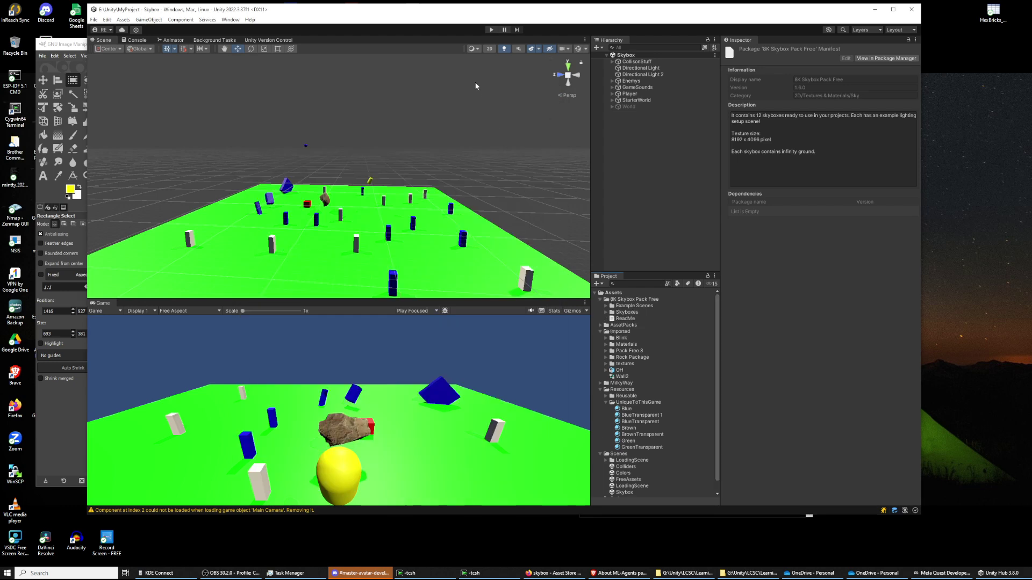
Open the Lighting window from Window > Rendering and show its Environment settings
{"action": "left_click", "coordinate": [230, 19]}
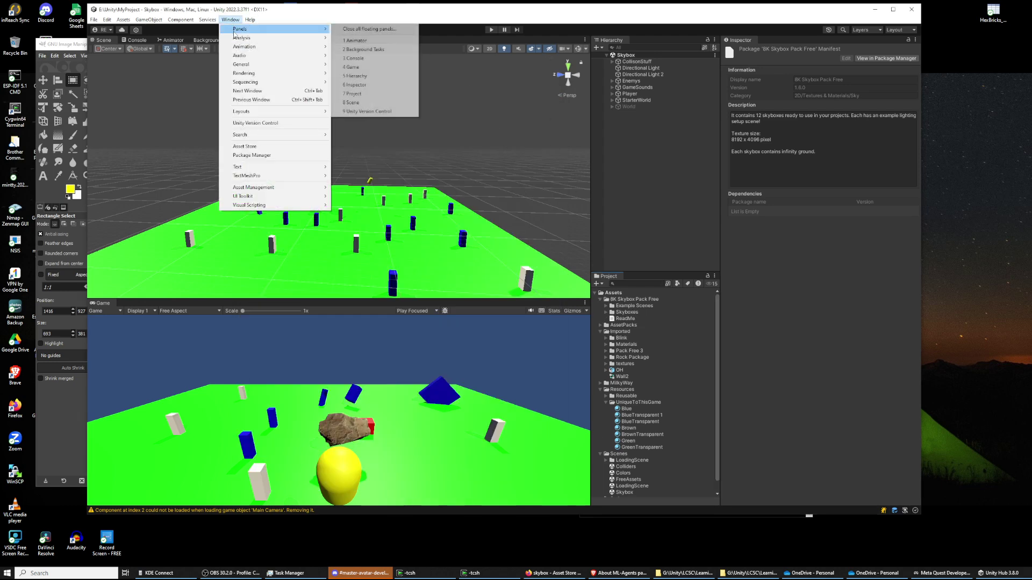
{"action": "mouse_move", "coordinate": [239, 56]}
{"action": "mouse_move", "coordinate": [238, 73]}
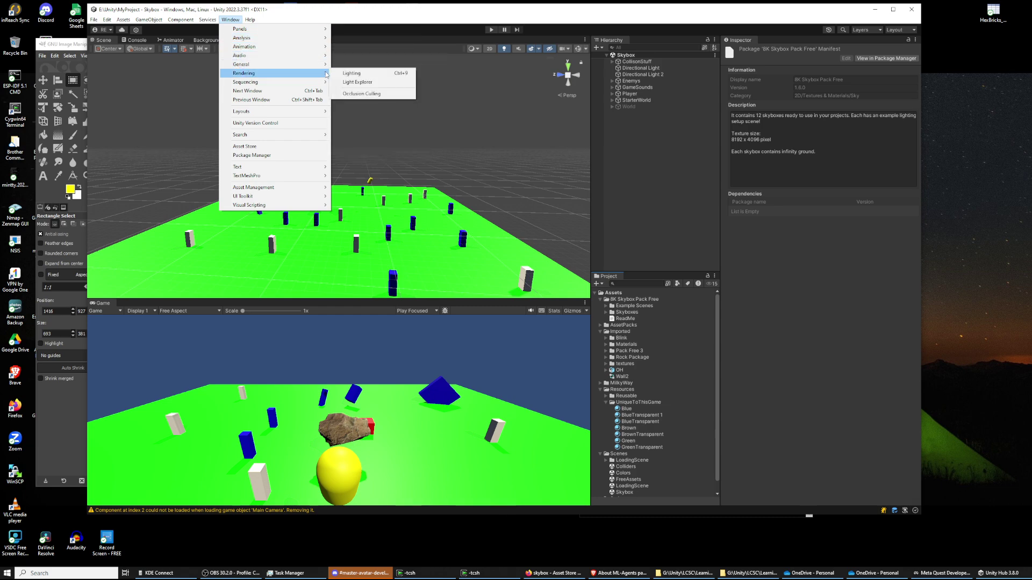
{"action": "left_click", "coordinate": [351, 73]}
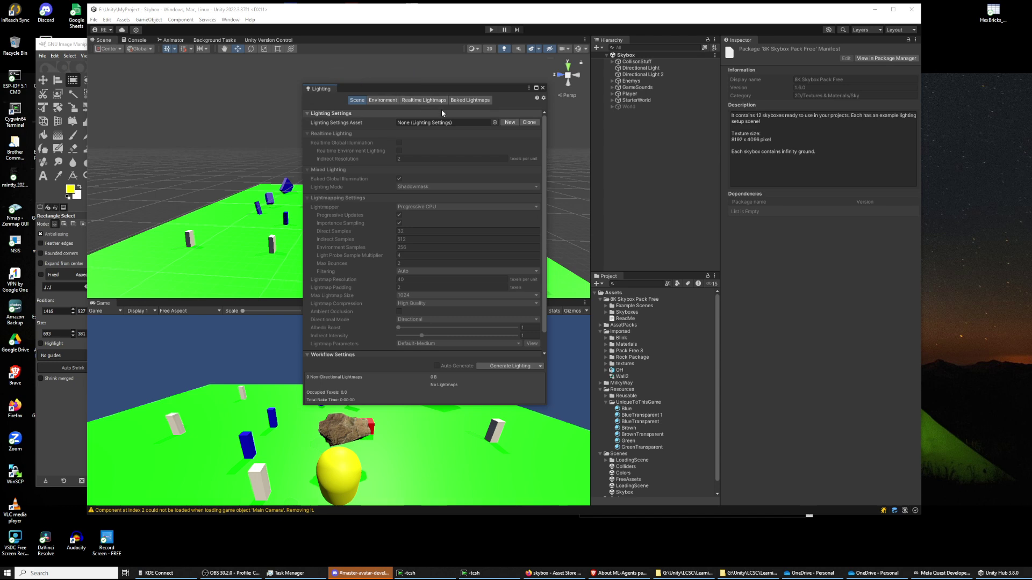
{"action": "left_click", "coordinate": [392, 99]}
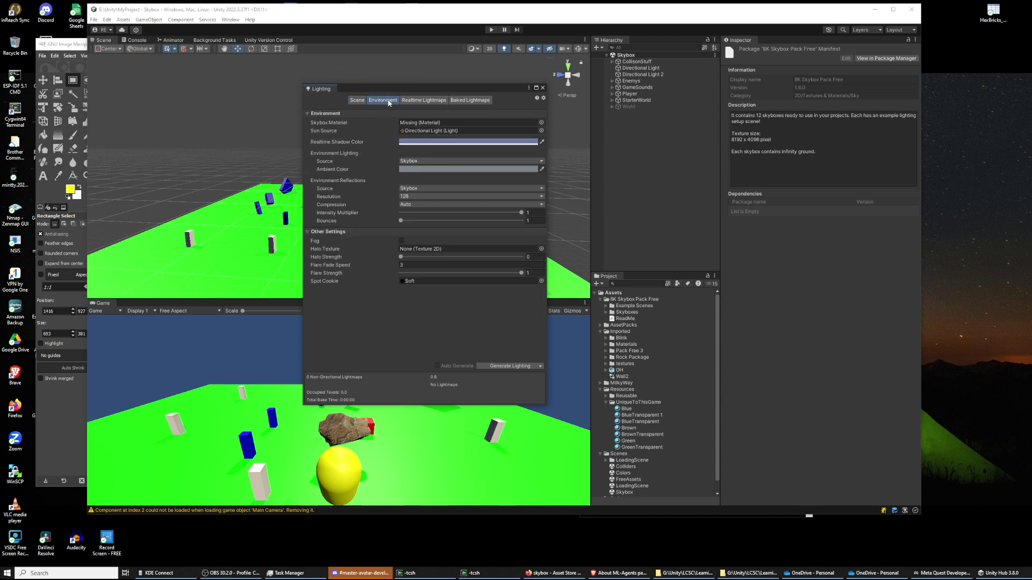
{"action": "left_click", "coordinate": [541, 131]}
{"action": "left_click", "coordinate": [541, 125]}
Preview the 8K Skybox Pack skies sky-1 through sky-12 as the skybox material
{"action": "left_click", "coordinate": [541, 123]}
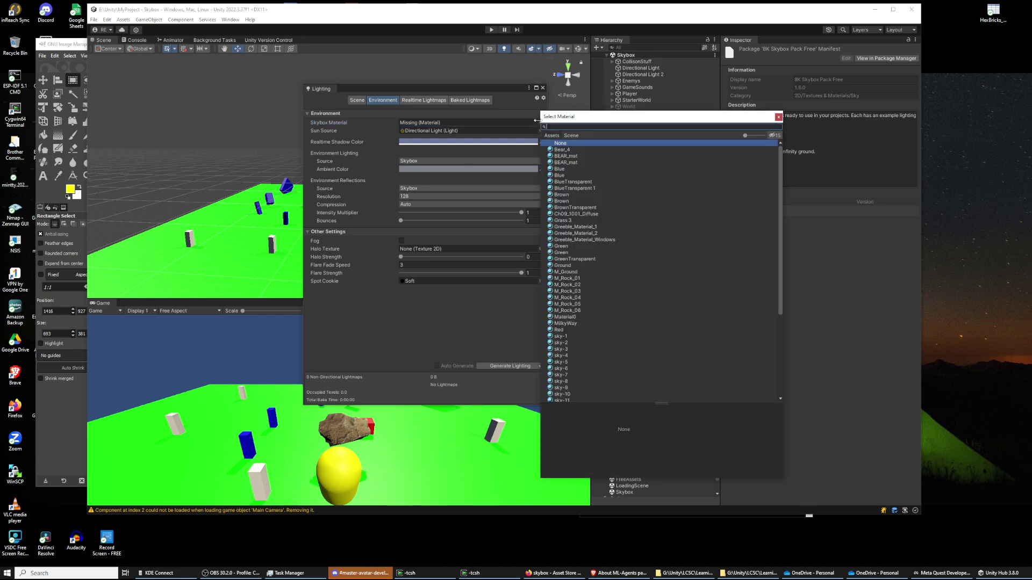
{"action": "scroll", "coordinate": [610, 230], "scroll_direction": "down", "scroll_amount": 4}
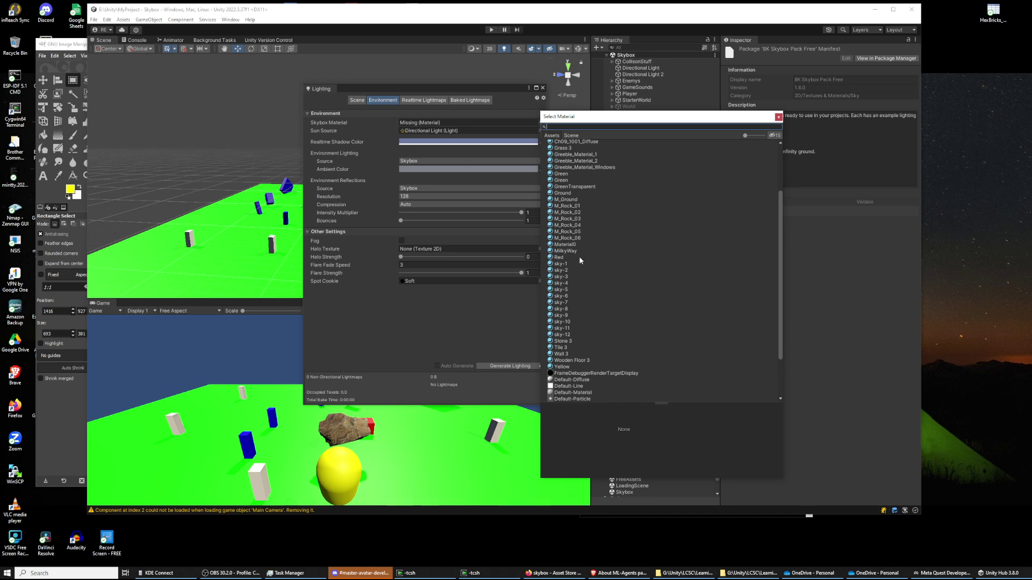
{"action": "left_click", "coordinate": [576, 263]}
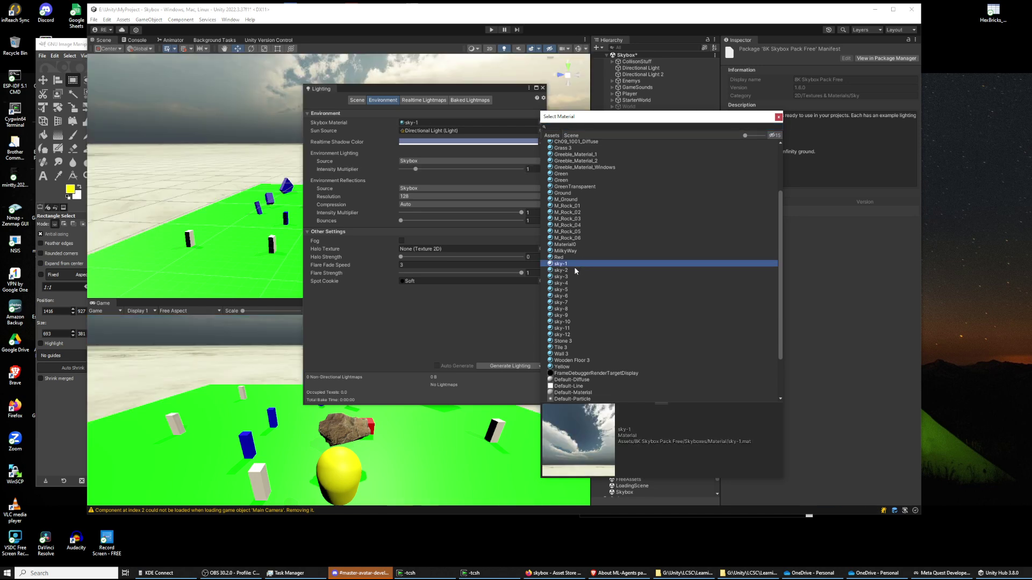
{"action": "left_click", "coordinate": [575, 270]}
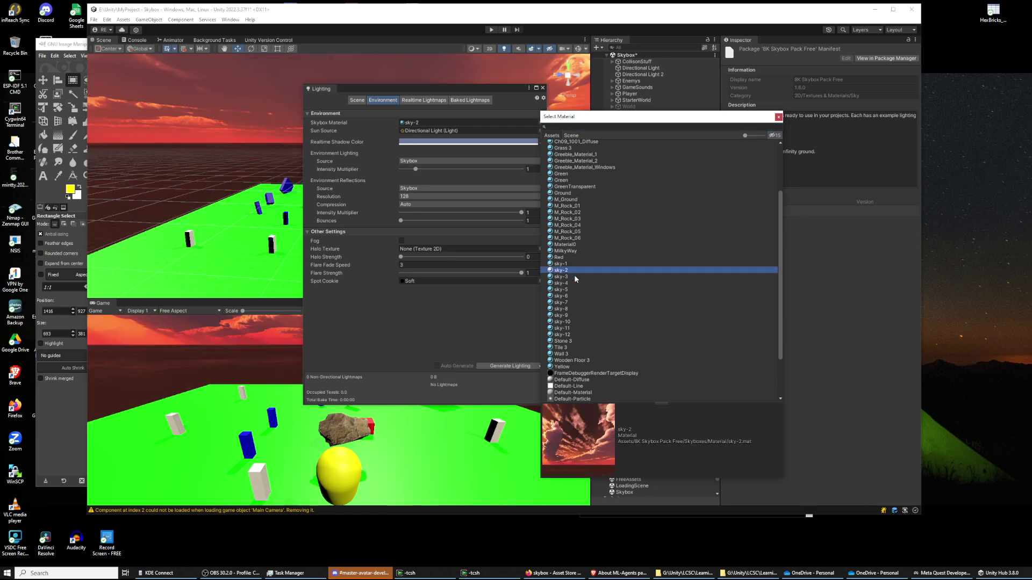
{"action": "left_click", "coordinate": [574, 276]}
{"action": "left_click", "coordinate": [572, 289]}
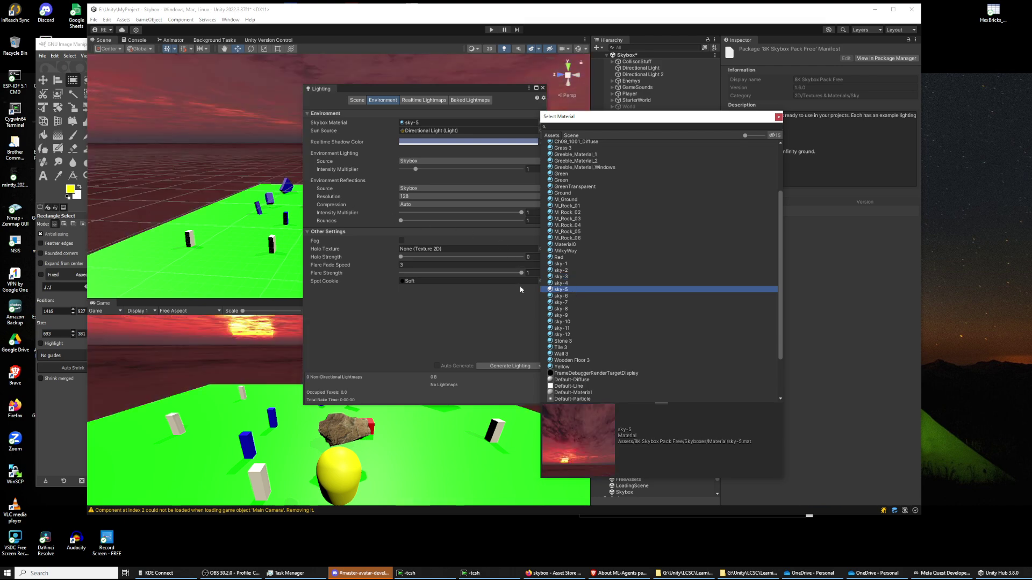
{"action": "left_click", "coordinate": [562, 303]}
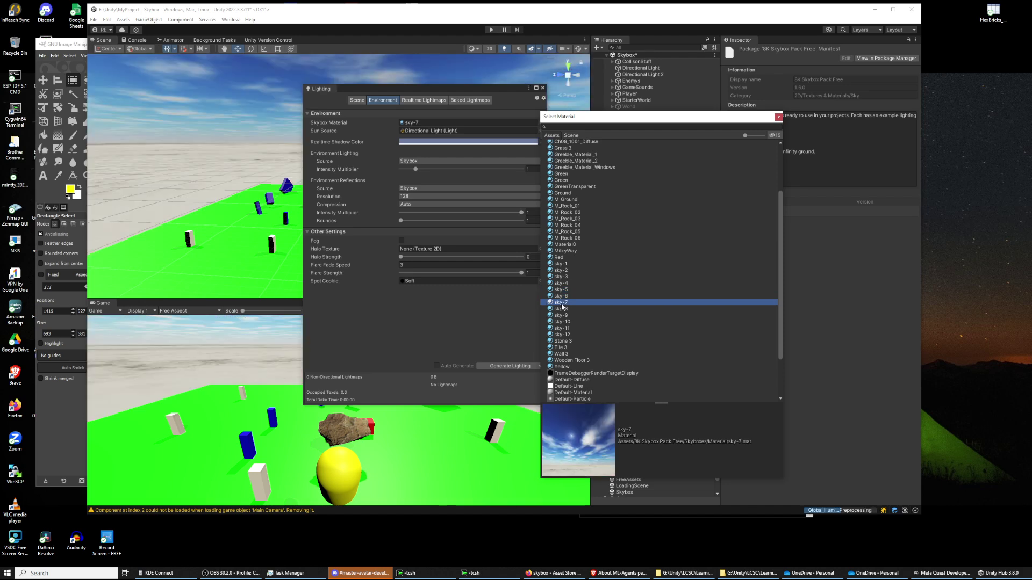
{"action": "left_click", "coordinate": [568, 310]}
{"action": "left_click", "coordinate": [565, 315]}
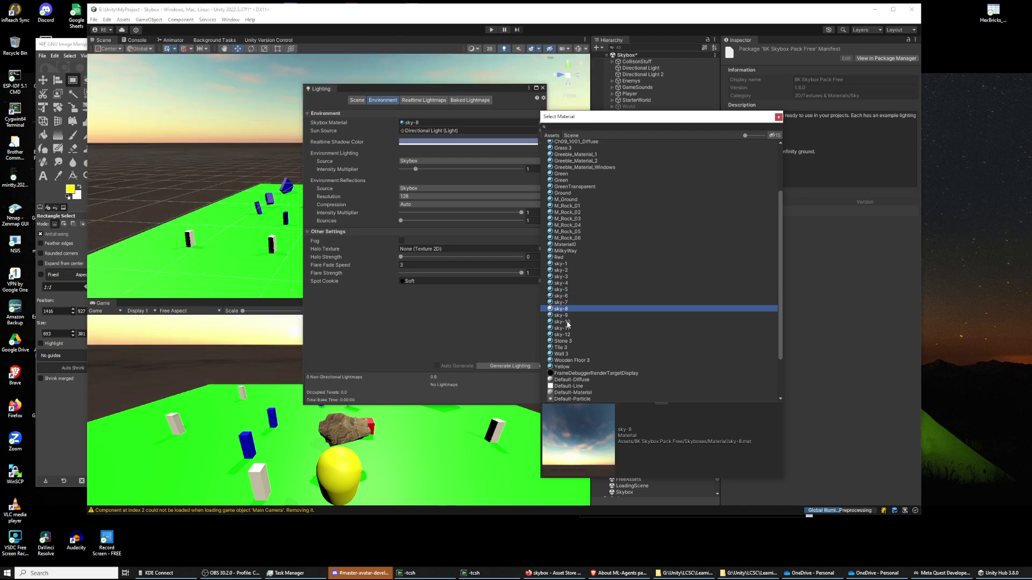
{"action": "left_click", "coordinate": [568, 322]}
{"action": "left_click", "coordinate": [570, 328]}
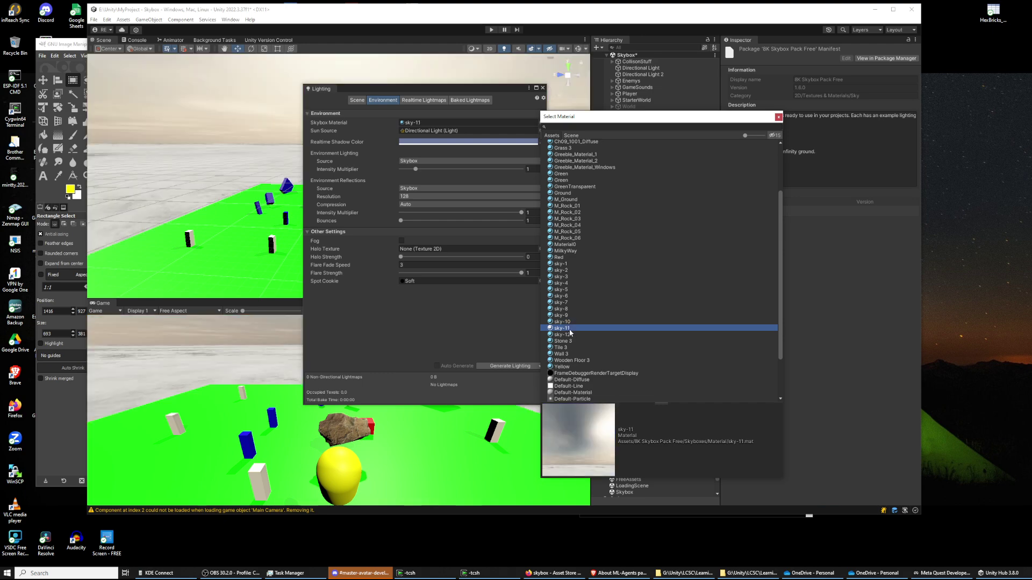
{"action": "left_click", "coordinate": [570, 335]}
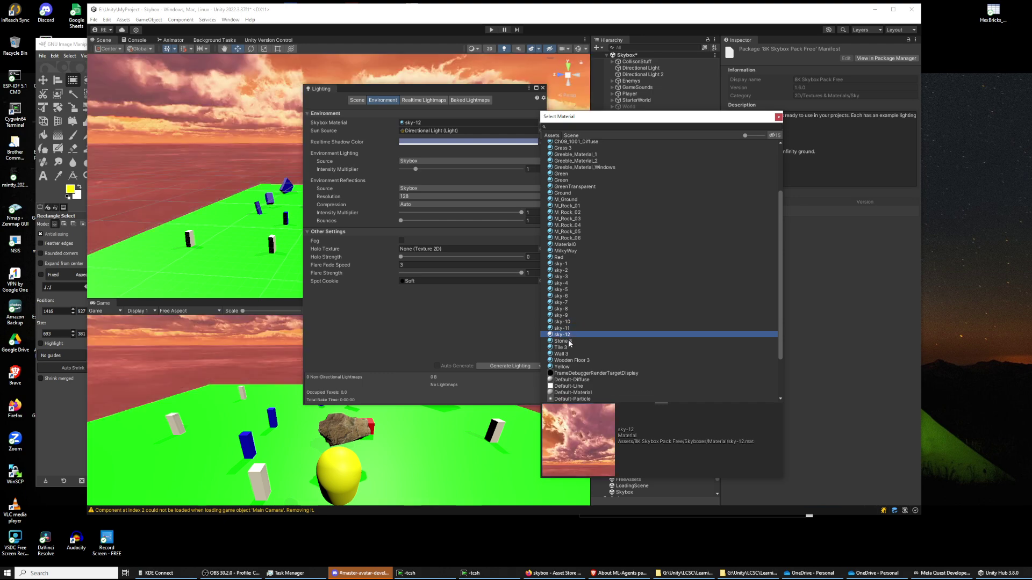
Try Stone 3, then step back through sky-12, sky-11 and sky-10 to settle on sky-9
{"action": "left_click", "coordinate": [569, 341]}
{"action": "left_click", "coordinate": [567, 336]}
{"action": "left_click", "coordinate": [566, 328]}
{"action": "left_click", "coordinate": [566, 323]}
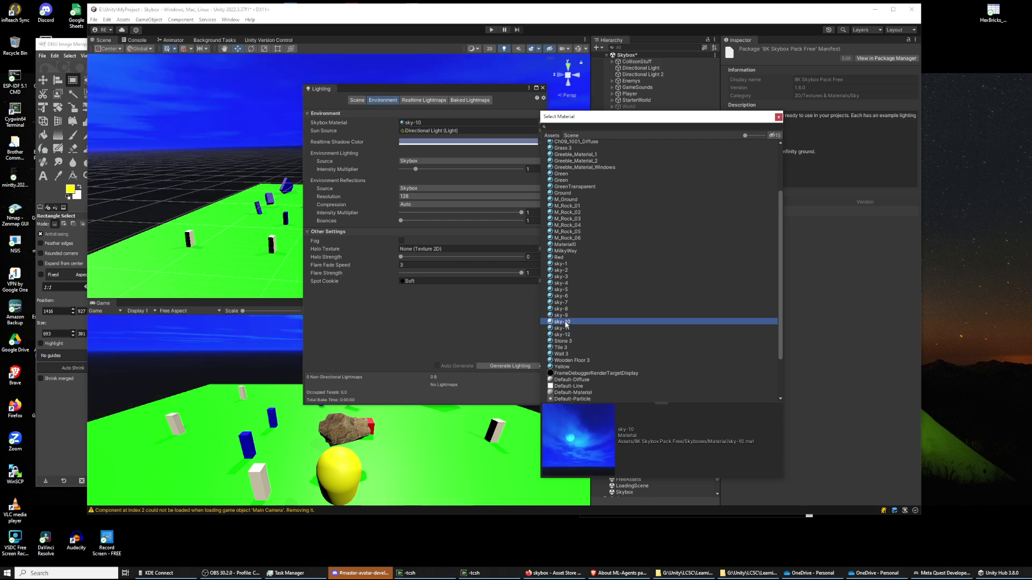
{"action": "left_click", "coordinate": [562, 316]}
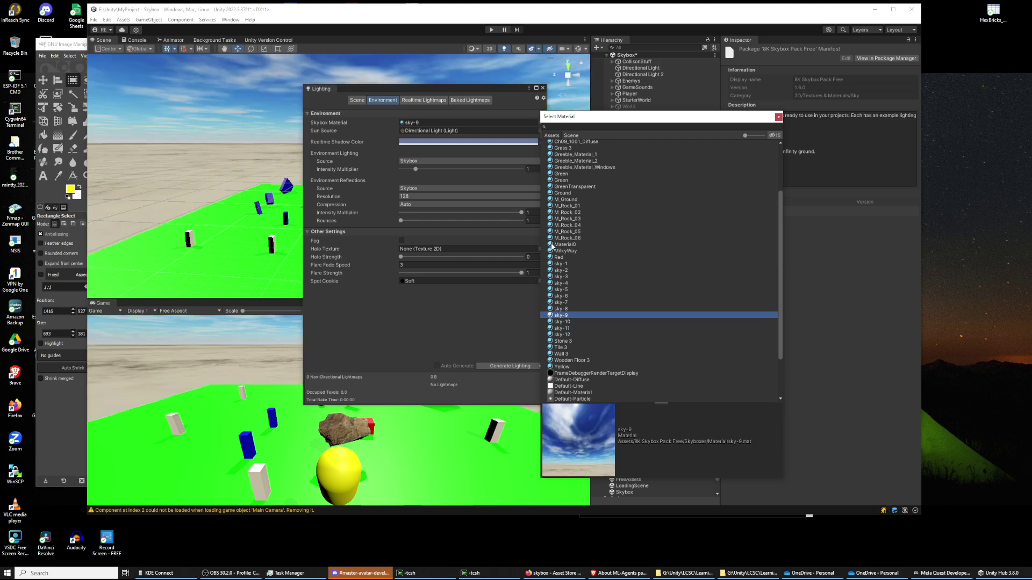
Close the Lighting window, look around under the sky-9 sky, and collapse all four project folders
{"action": "left_click", "coordinate": [542, 87]}
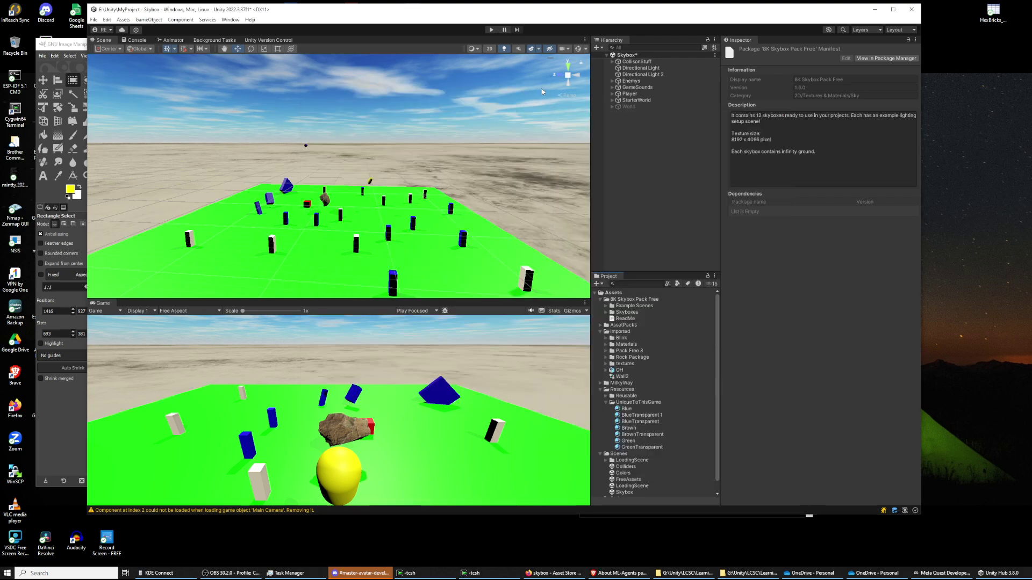
{"action": "right_click_drag", "start_coordinate": [350, 198], "coordinate": [426, 233]}
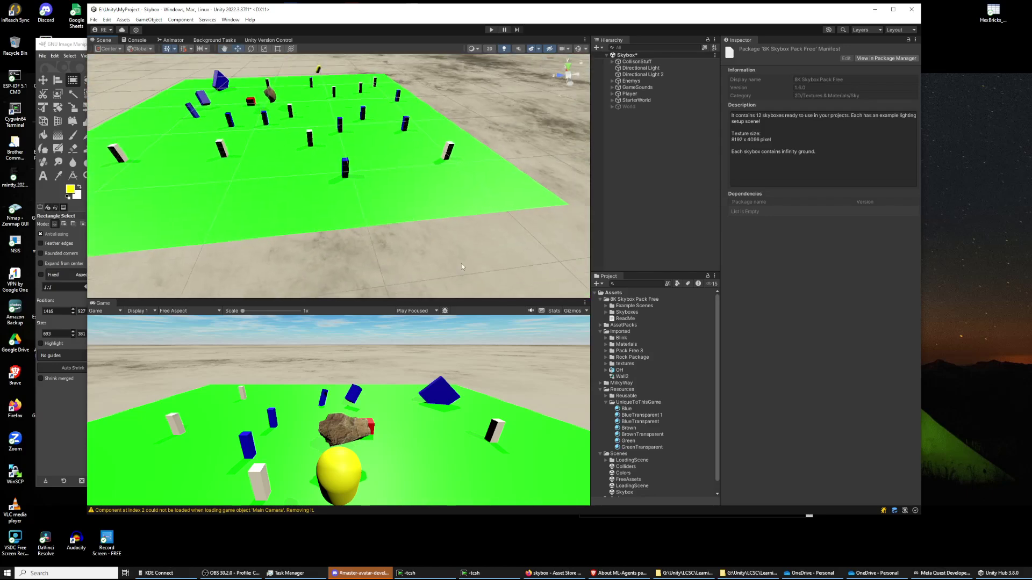
{"action": "left_click", "coordinate": [601, 299]}
{"action": "left_click", "coordinate": [601, 313]}
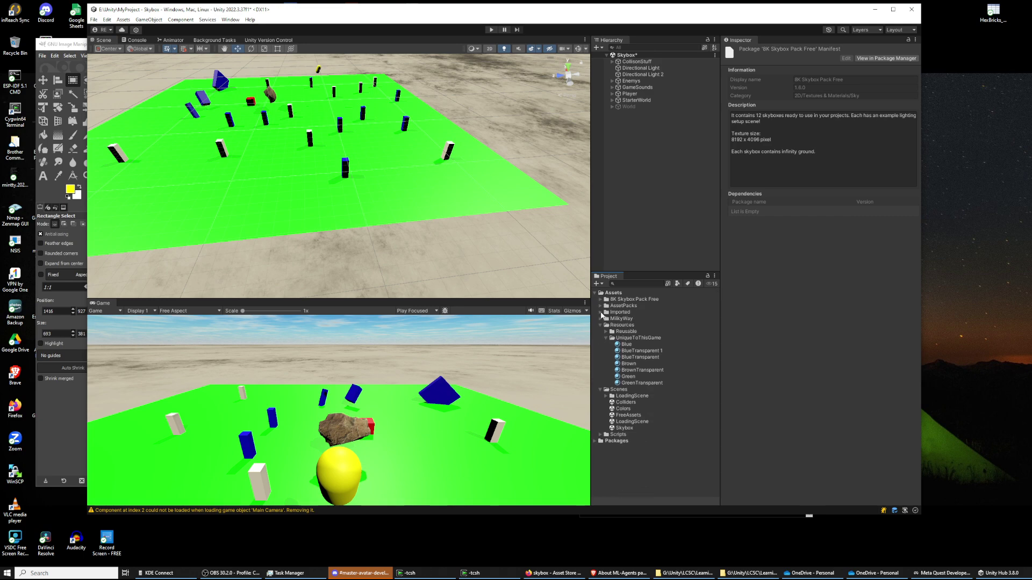
{"action": "left_click", "coordinate": [601, 325]}
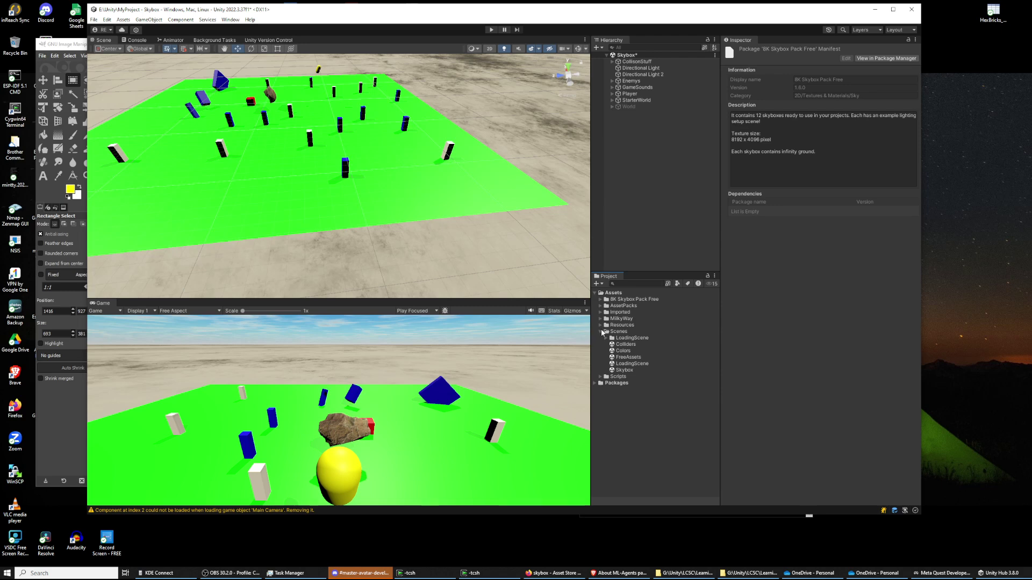
{"action": "left_click", "coordinate": [602, 332]}
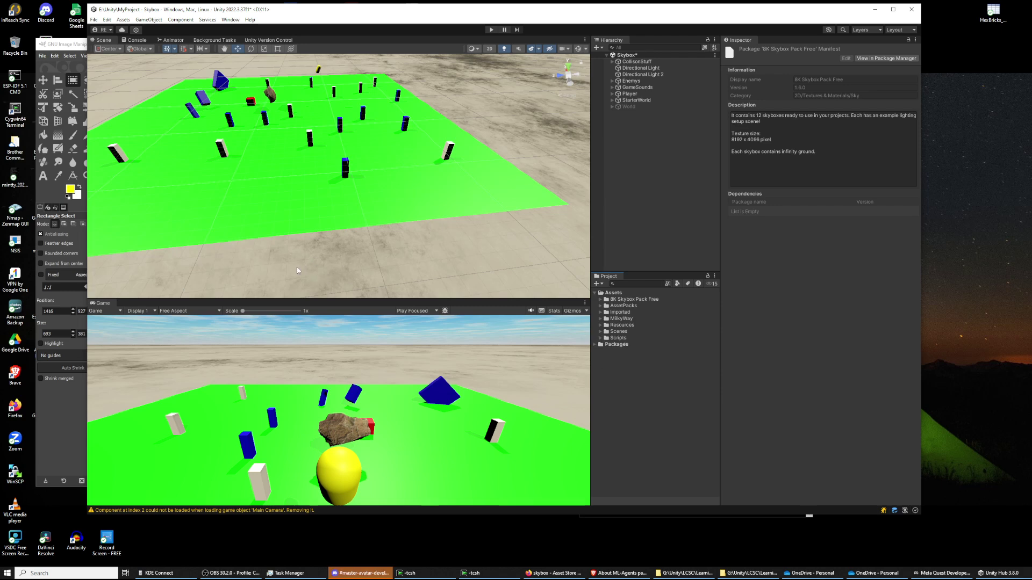